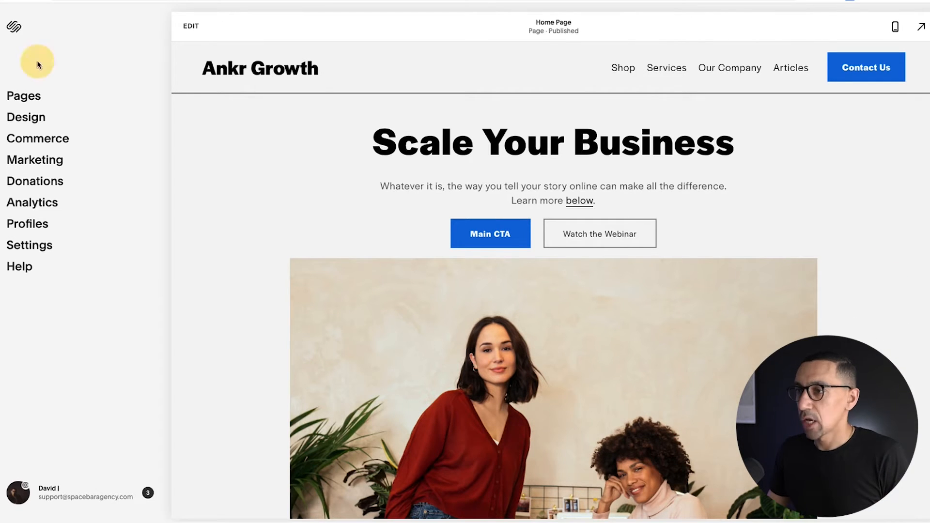
- Create a blank unlinked page named "Gallery Page" and move it into the main navigation below Articles
{"action": "left_click", "coordinate": [23, 95]}
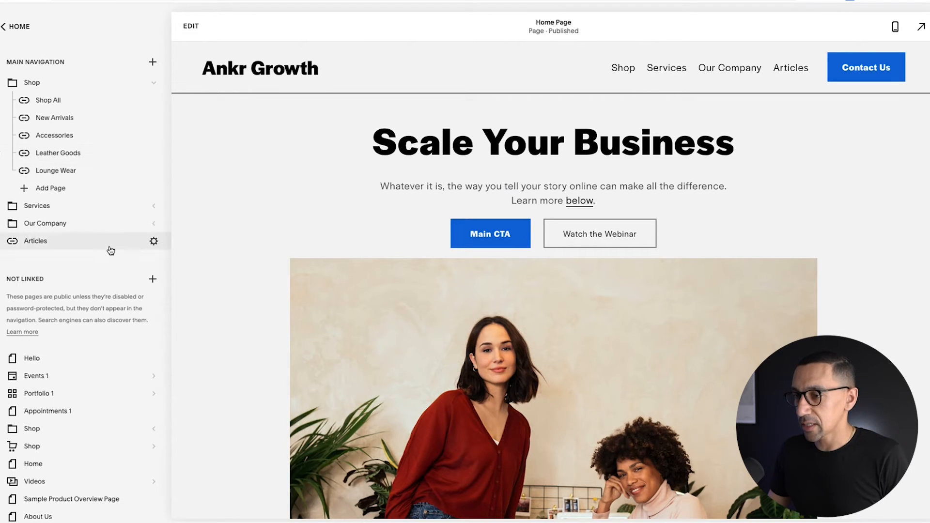
{"action": "left_click", "coordinate": [153, 279]}
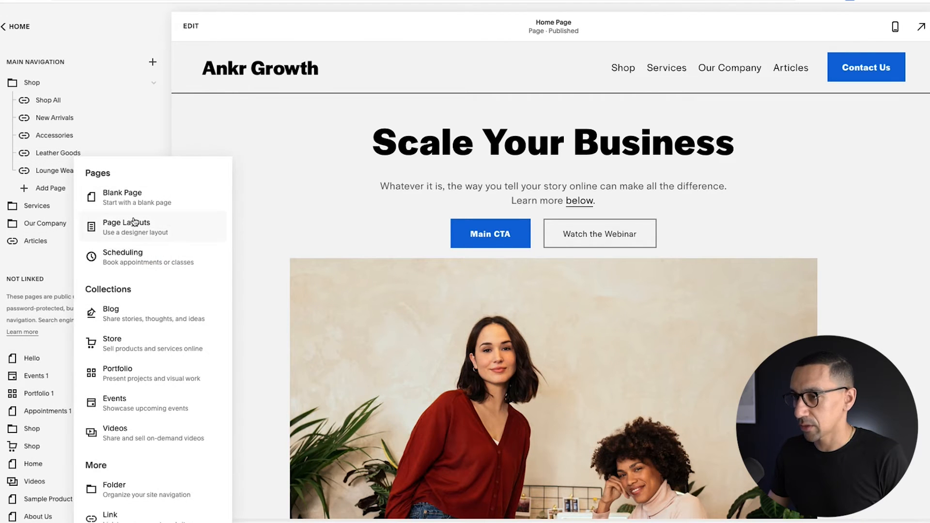
{"action": "left_click", "coordinate": [134, 202]}
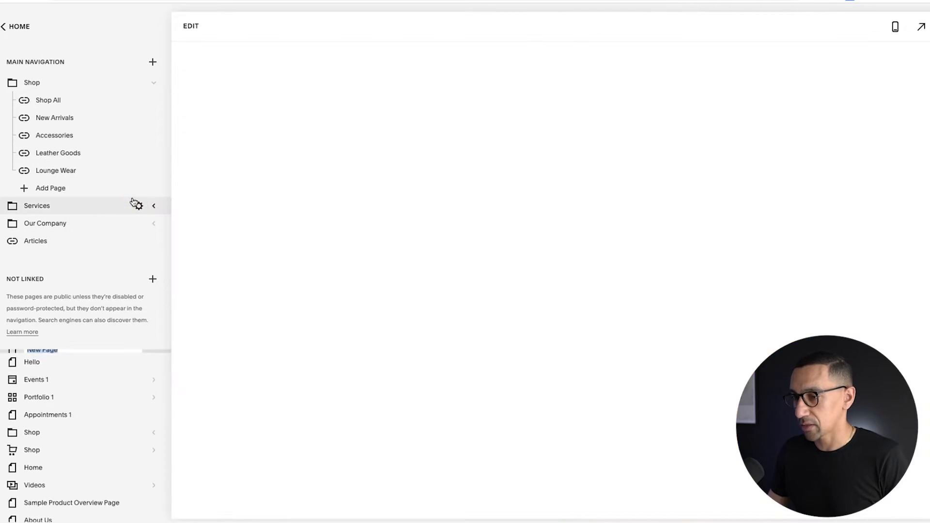
{"action": "type", "text": "Galler"}
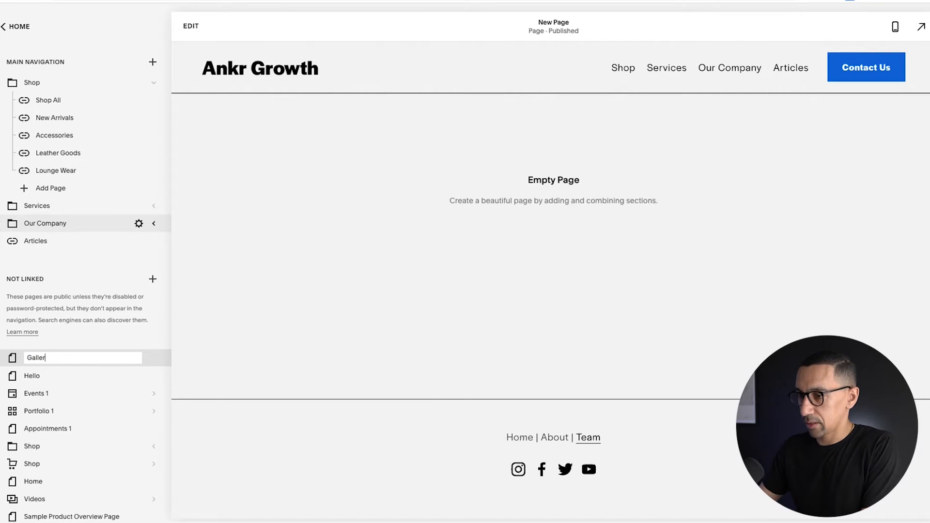
{"action": "type", "text": "y Page"}
{"action": "key", "text": "Return"}
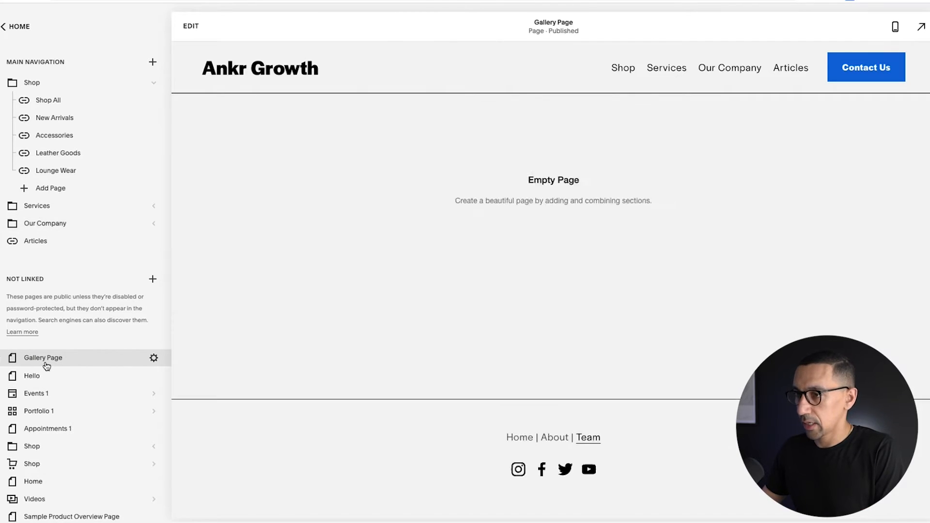
{"action": "left_click_drag", "start_coordinate": [46, 366], "coordinate": [45, 257]}
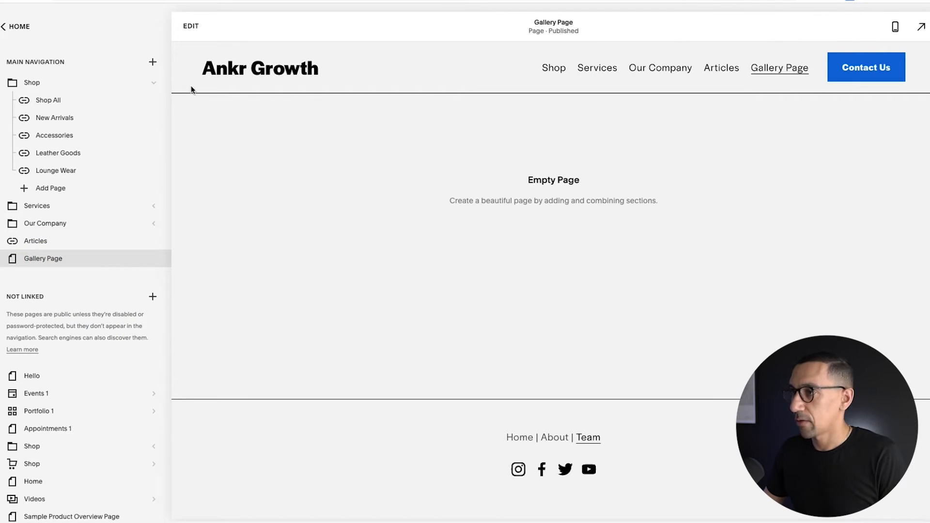
- Open the Gallery Page for editing and add the Headlines section with the mountain background and "It all begins with an idea" text
{"action": "left_click", "coordinate": [191, 26]}
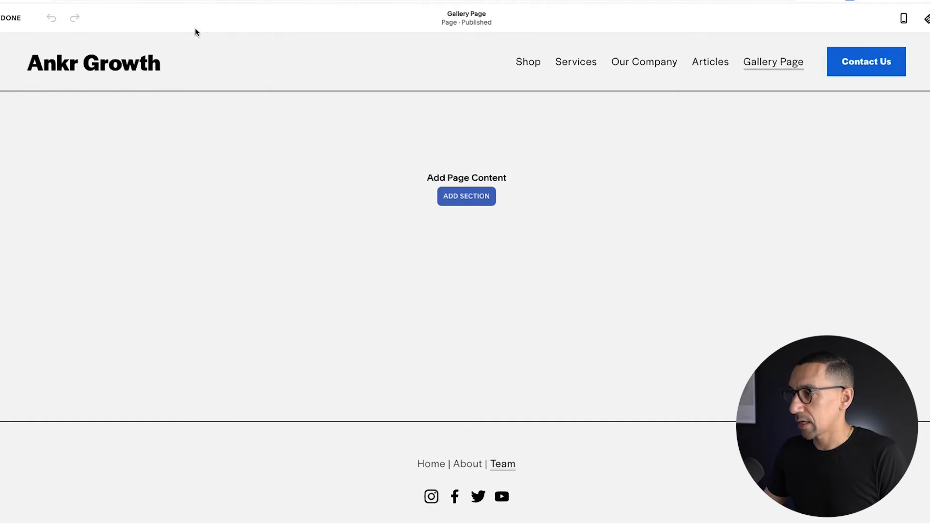
{"action": "left_click", "coordinate": [468, 197]}
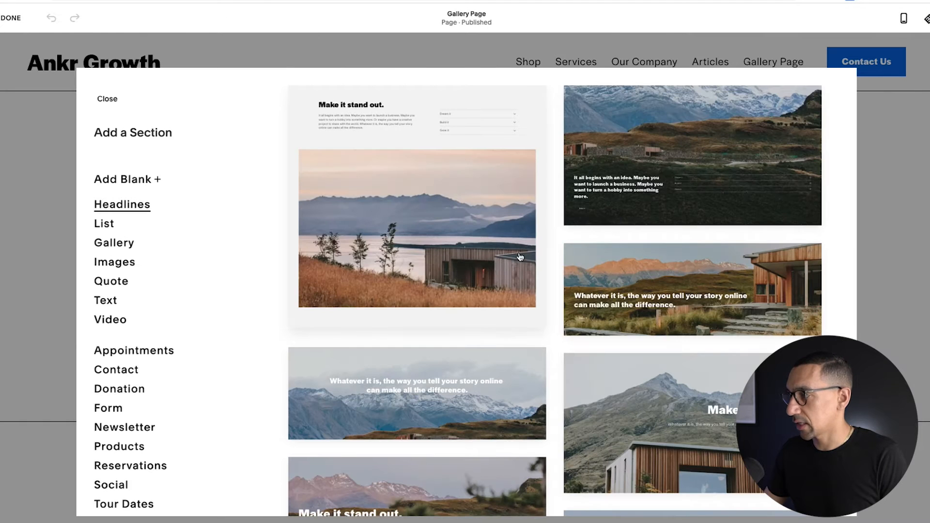
{"action": "left_click", "coordinate": [625, 214]}
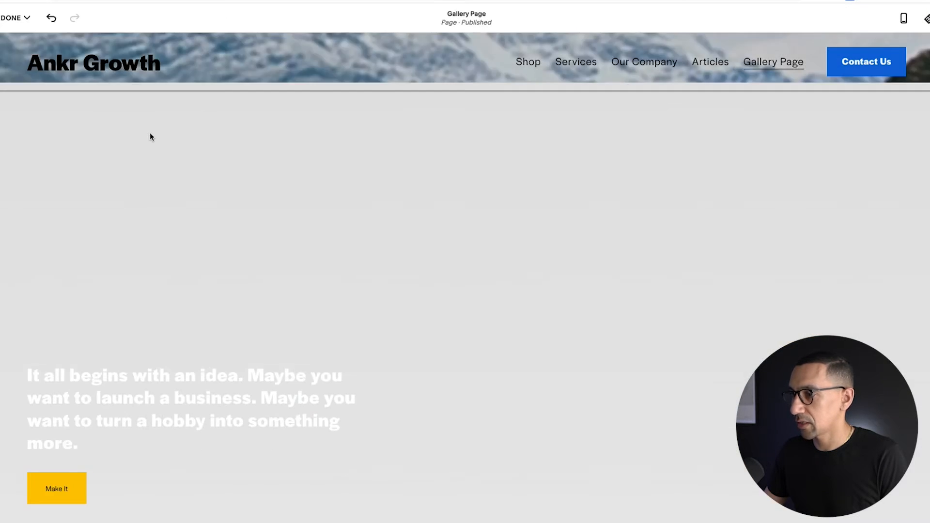
- Start adding a section below the headline section and look through the available Gallery section layouts
{"action": "scroll", "coordinate": [274, 265], "scroll_direction": "down", "scroll_amount": 3}
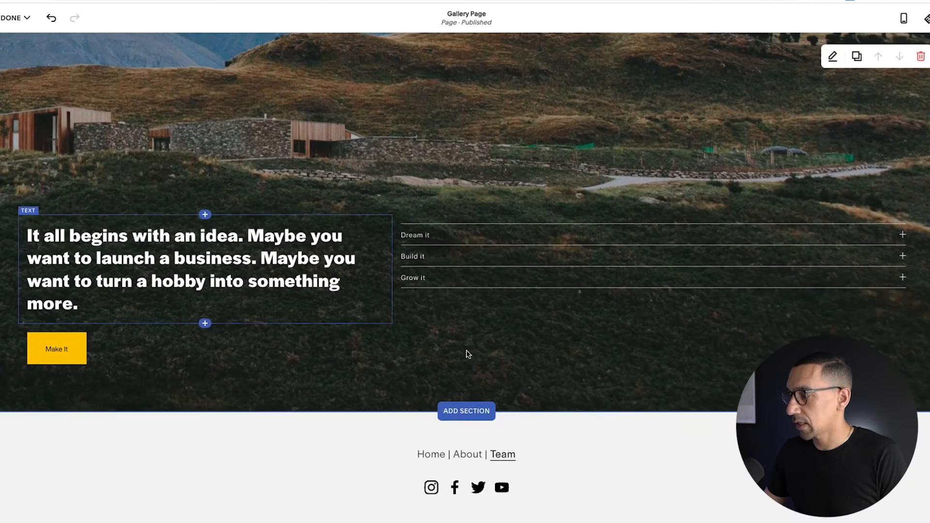
{"action": "left_click", "coordinate": [466, 411]}
{"action": "left_click", "coordinate": [12, 111]}
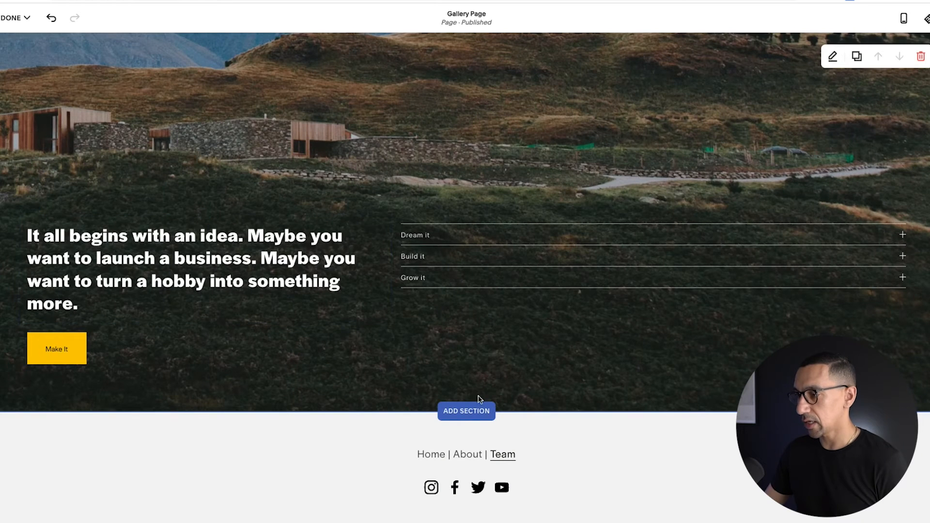
{"action": "left_click", "coordinate": [475, 412]}
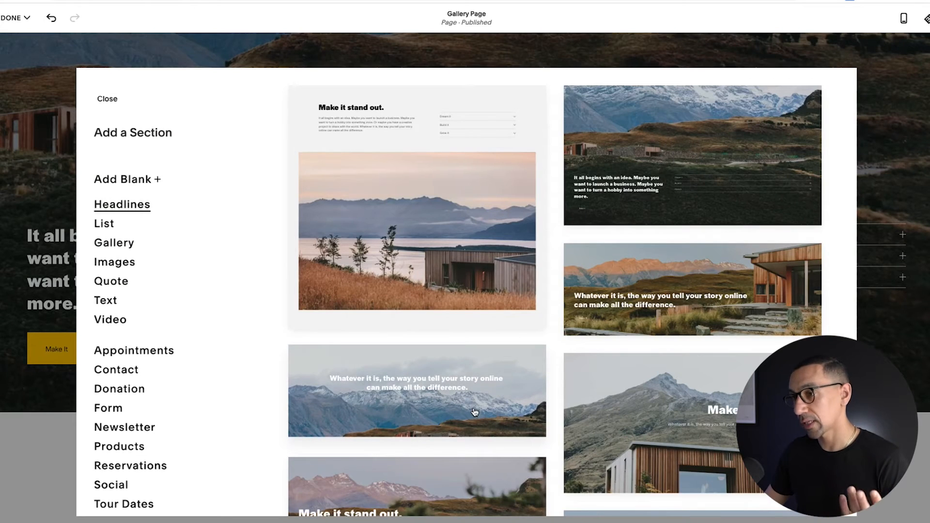
{"action": "left_click", "coordinate": [121, 247]}
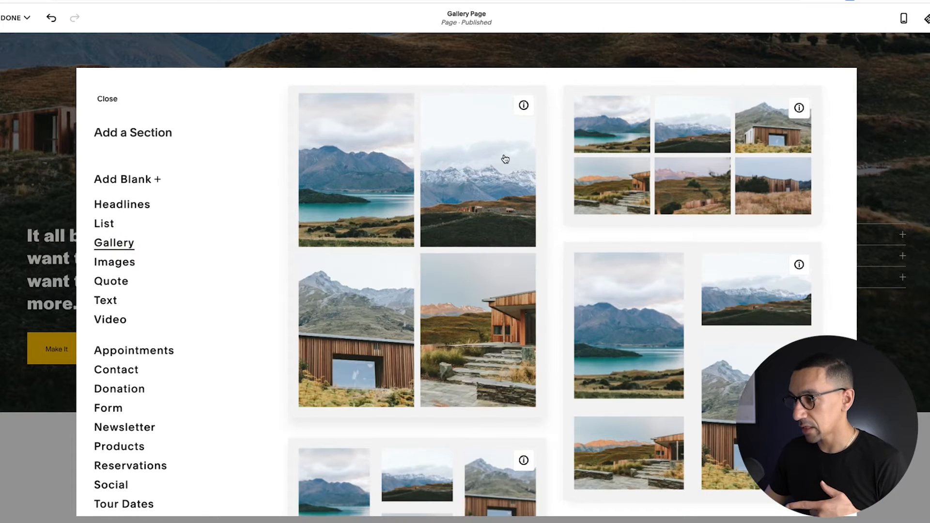
{"action": "mouse_move", "coordinate": [524, 111]}
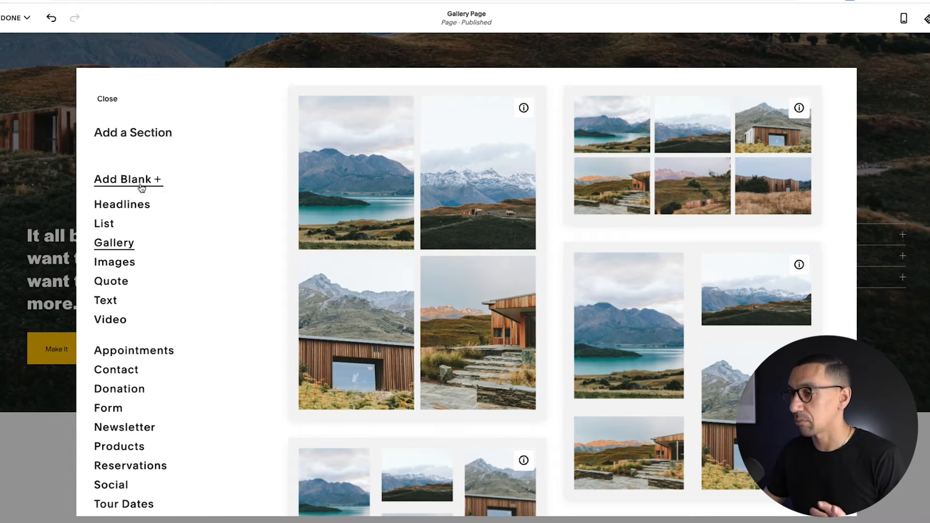
{"action": "scroll", "coordinate": [430, 265], "scroll_direction": "down", "scroll_amount": 5}
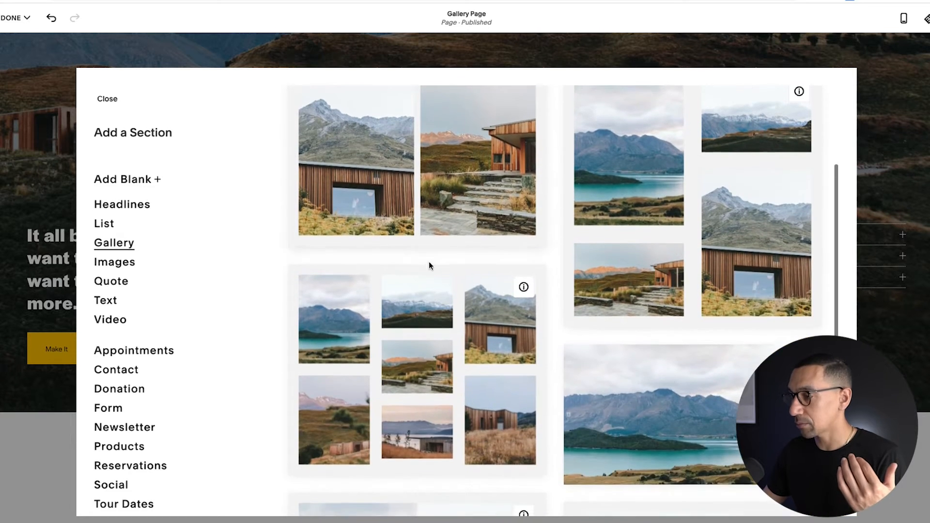
{"action": "scroll", "coordinate": [430, 266], "scroll_direction": "down", "scroll_amount": 2}
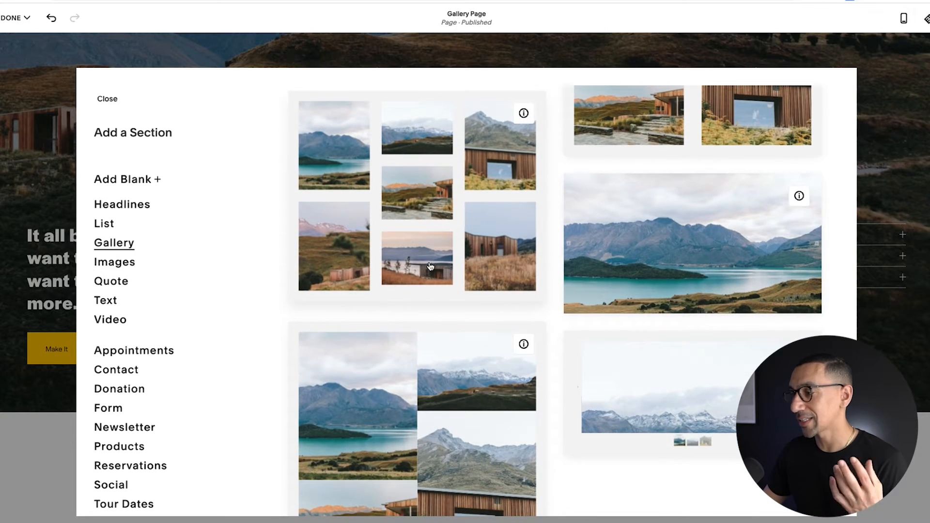
{"action": "scroll", "coordinate": [430, 265], "scroll_direction": "down", "scroll_amount": 1}
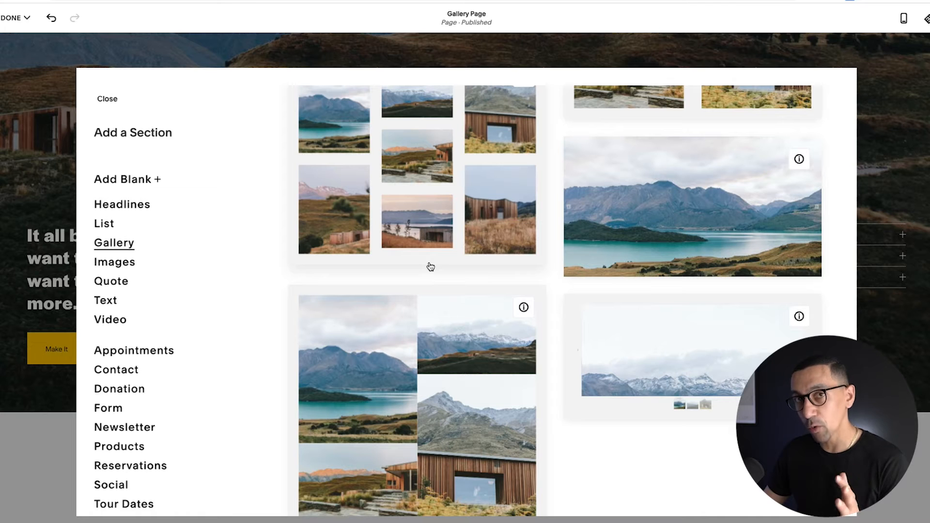
- Examine the List section layouts and read the info note on the centered three-image layout
{"action": "left_click", "coordinate": [105, 225]}
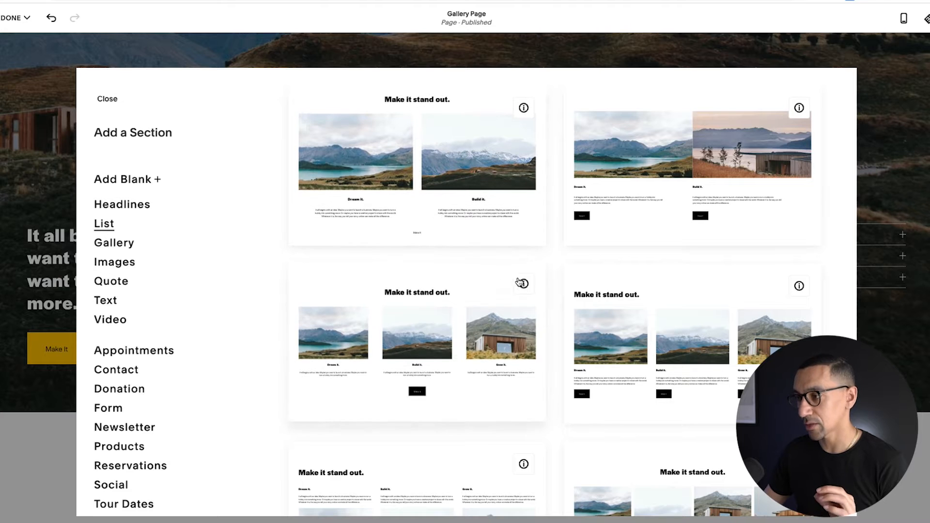
{"action": "mouse_move", "coordinate": [524, 285]}
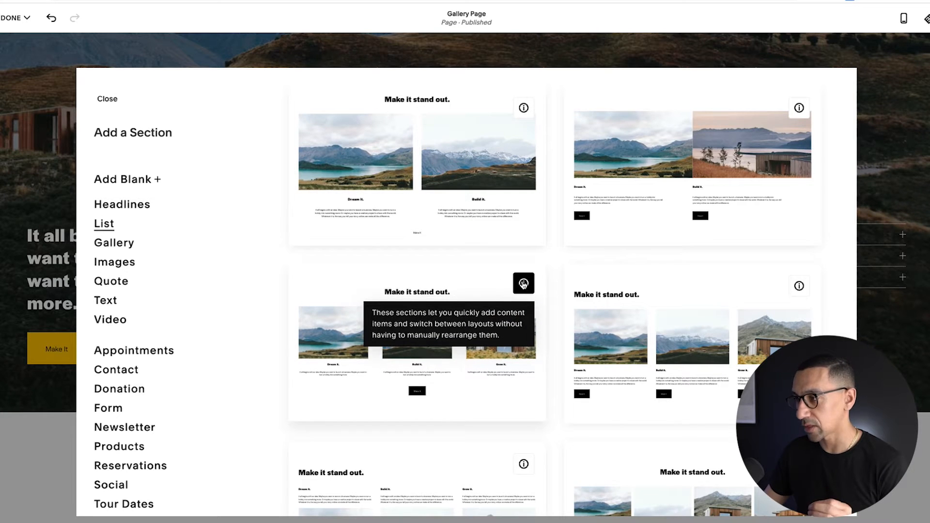
{"action": "scroll", "coordinate": [577, 315], "scroll_direction": "down", "scroll_amount": 3}
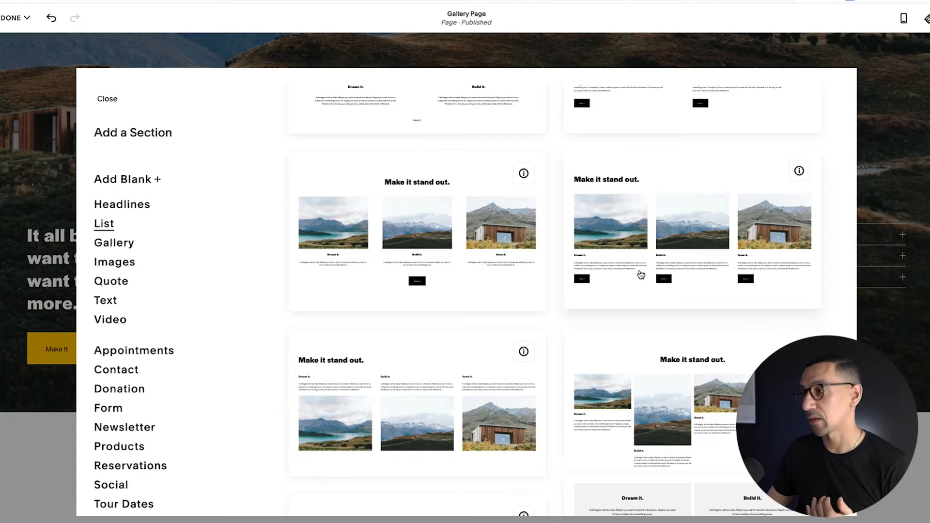
{"action": "scroll", "coordinate": [709, 240], "scroll_direction": "up", "scroll_amount": 5}
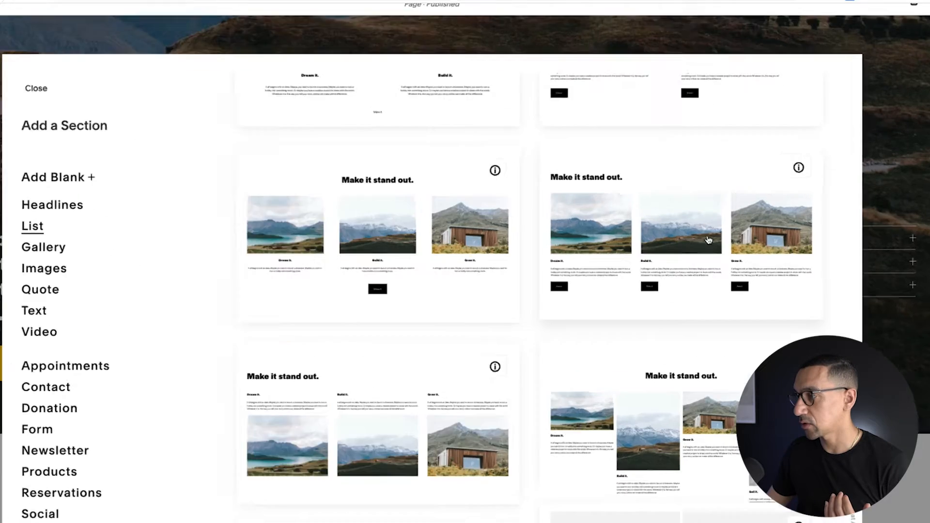
{"action": "scroll", "coordinate": [302, 255], "scroll_direction": "down", "scroll_amount": 1}
{"action": "scroll", "coordinate": [303, 255], "scroll_direction": "down", "scroll_amount": 1}
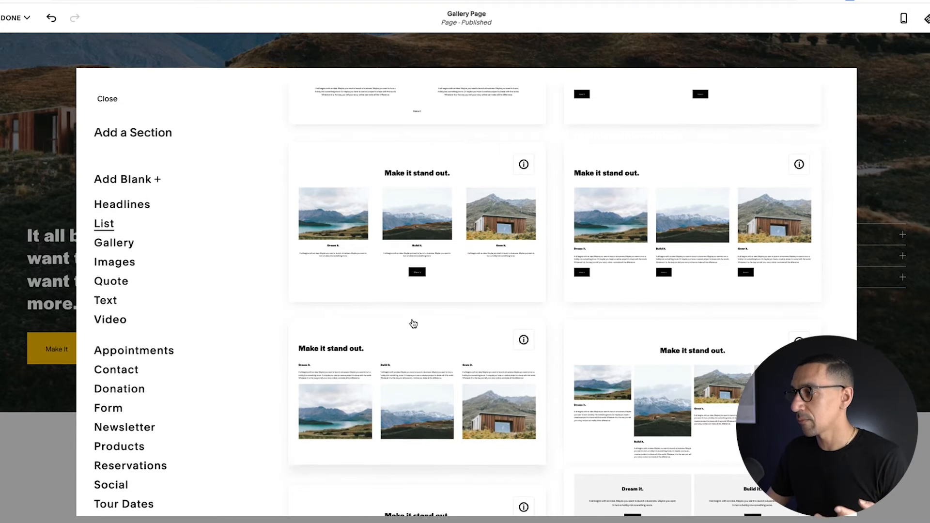
{"action": "scroll", "coordinate": [413, 322], "scroll_direction": "down", "scroll_amount": 2}
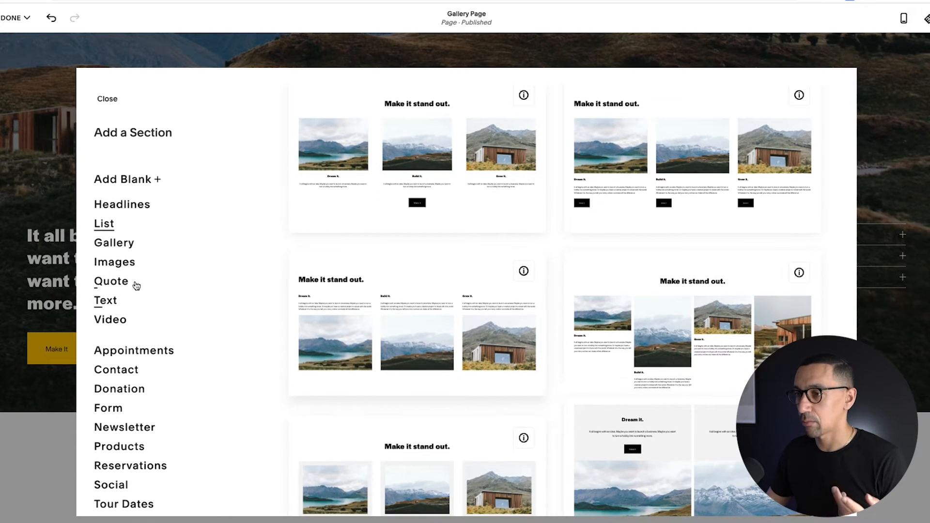
- Compare the Gallery section layouts with the List section layouts, including the circular-image and carousel designs
{"action": "left_click", "coordinate": [103, 246]}
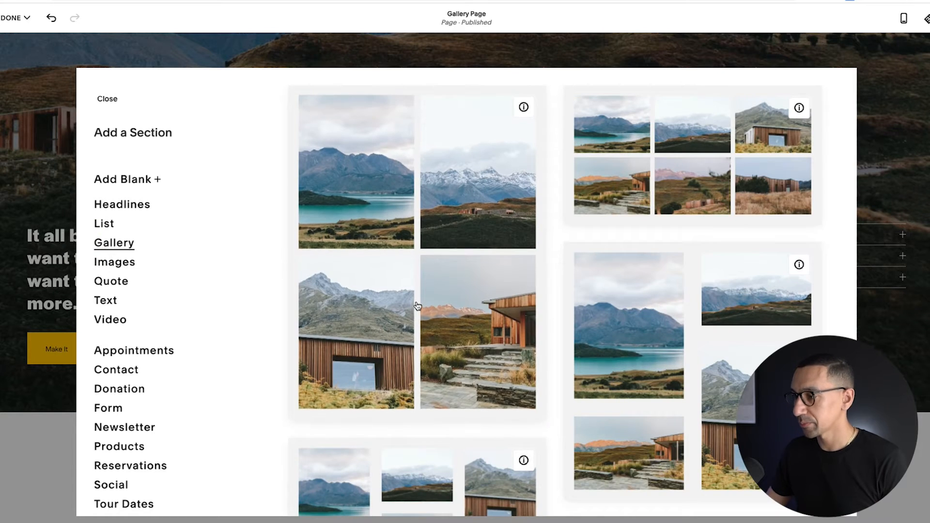
{"action": "scroll", "coordinate": [415, 306], "scroll_direction": "down", "scroll_amount": 5}
{"action": "scroll", "coordinate": [725, 233], "scroll_direction": "down", "scroll_amount": 4}
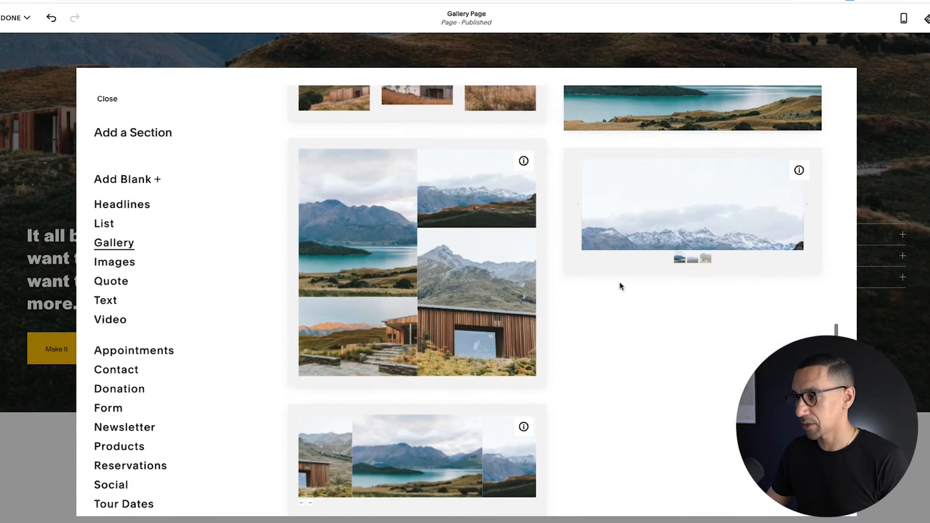
{"action": "scroll", "coordinate": [630, 213], "scroll_direction": "up", "scroll_amount": 2}
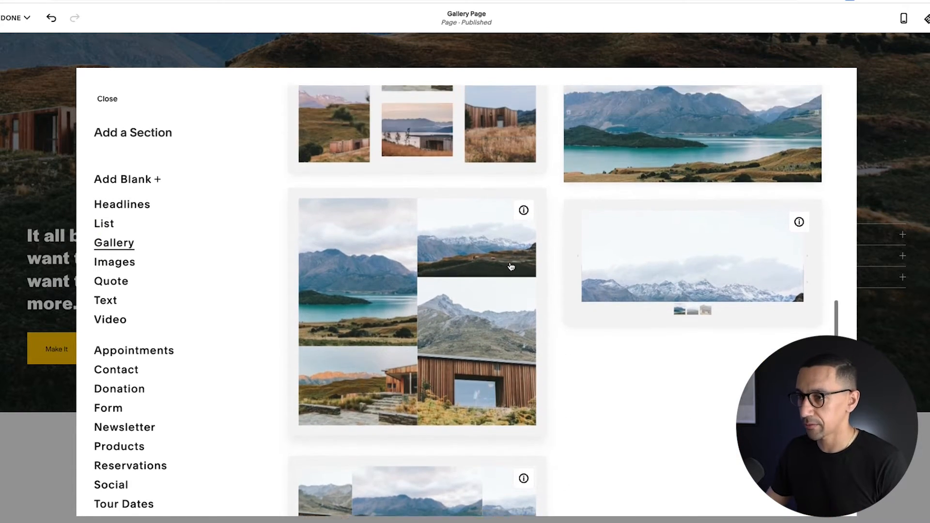
{"action": "left_click", "coordinate": [102, 227]}
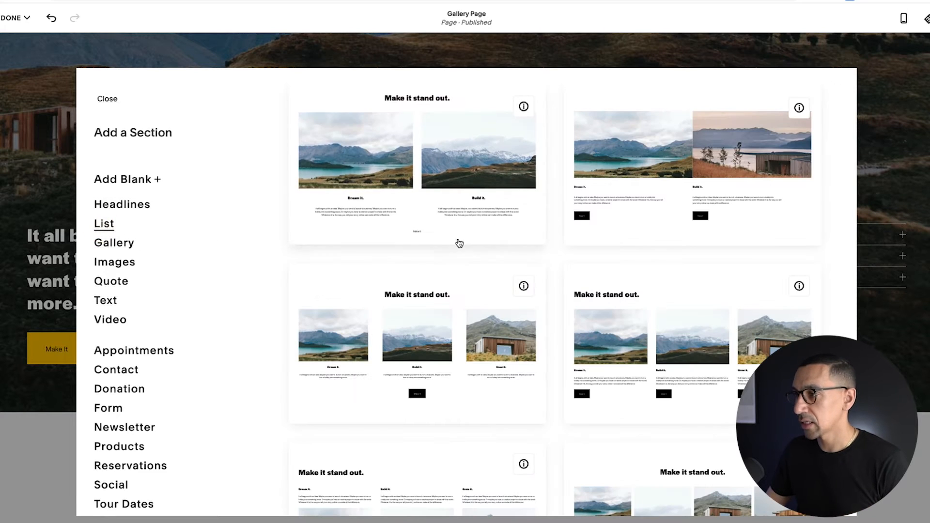
{"action": "scroll", "coordinate": [623, 247], "scroll_direction": "down", "scroll_amount": 4}
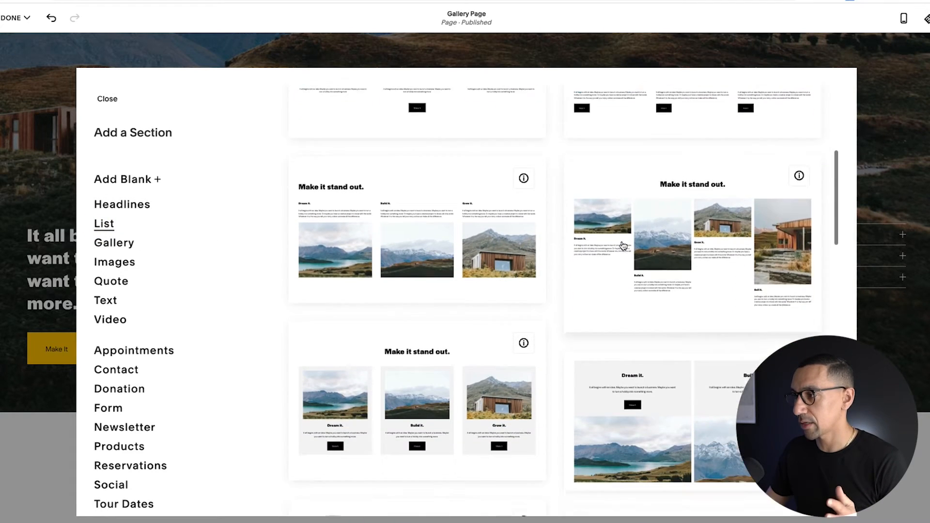
{"action": "scroll", "coordinate": [642, 311], "scroll_direction": "down", "scroll_amount": 3}
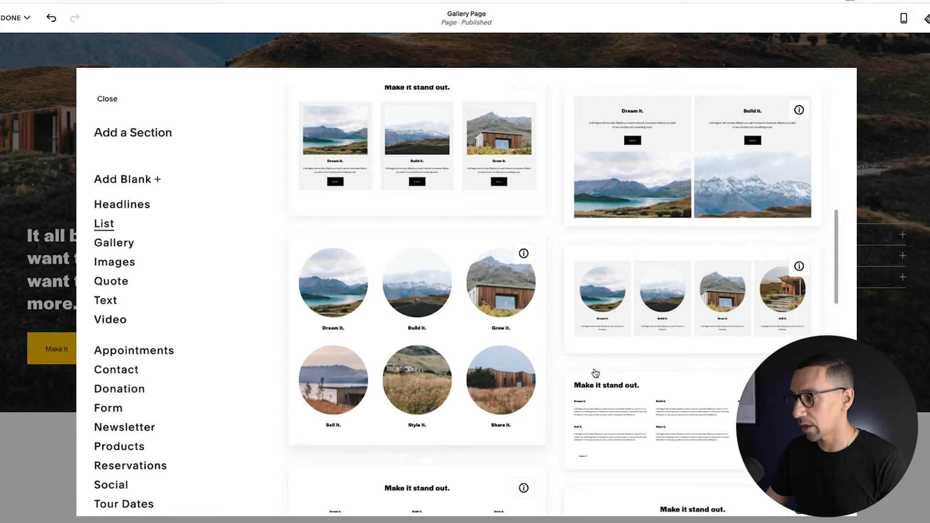
{"action": "scroll", "coordinate": [662, 286], "scroll_direction": "down", "scroll_amount": 5}
{"action": "scroll", "coordinate": [661, 286], "scroll_direction": "down", "scroll_amount": 4}
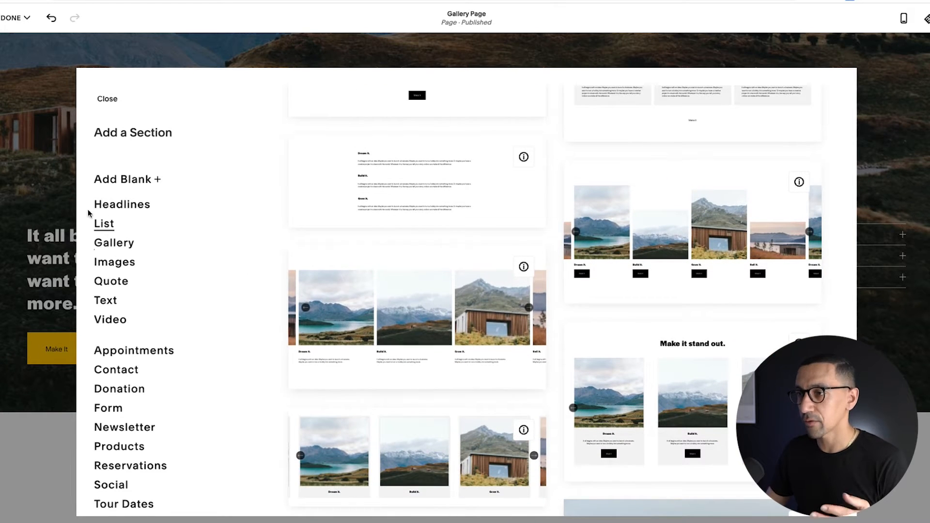
- Add a blank section below the headline section and insert a Gallery block in it
{"action": "left_click", "coordinate": [149, 188]}
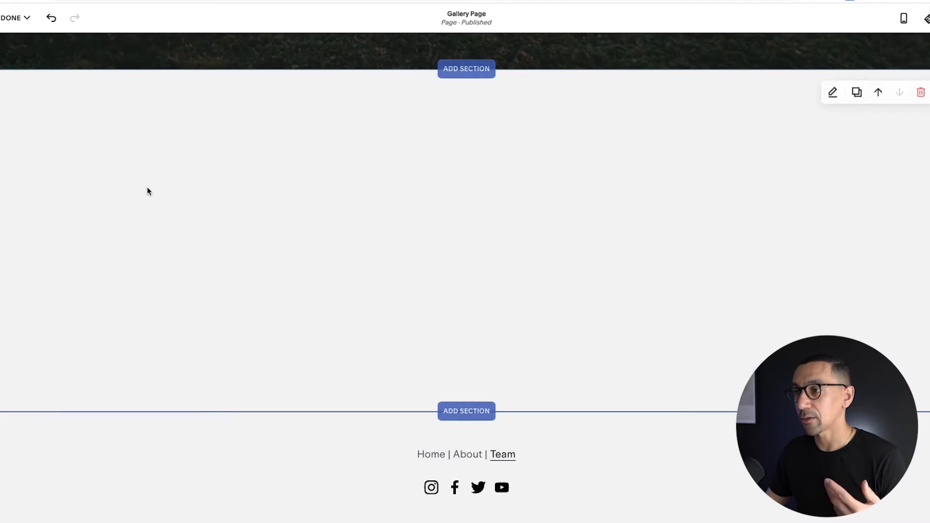
{"action": "mouse_move", "coordinate": [467, 260]}
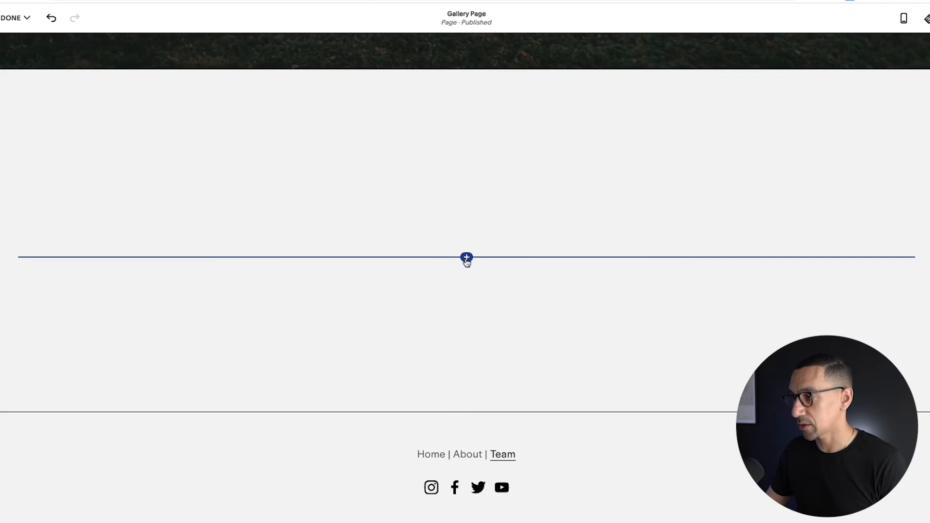
{"action": "left_click", "coordinate": [467, 258]}
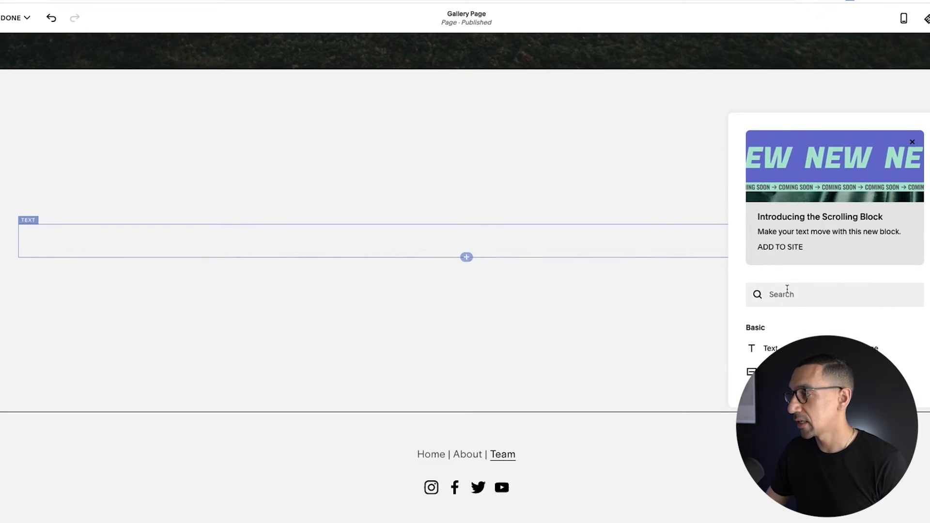
{"action": "left_click", "coordinate": [912, 142]}
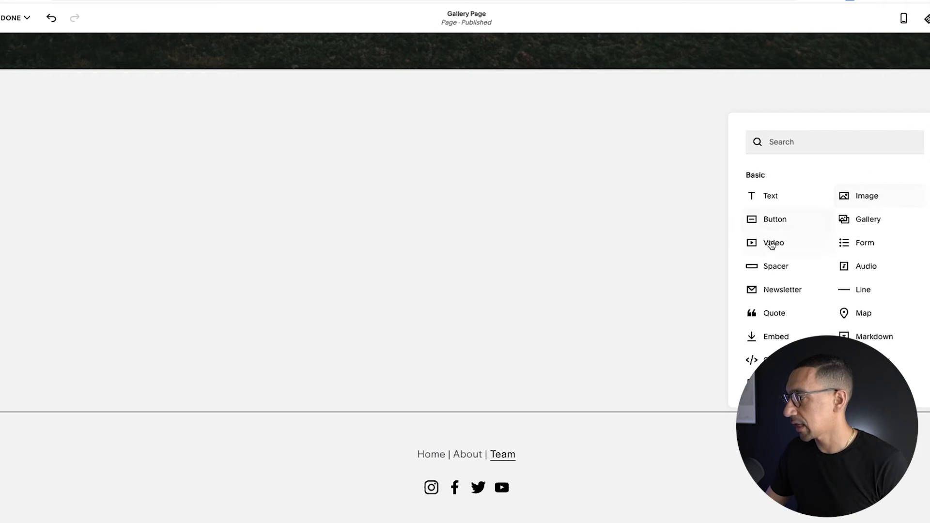
{"action": "left_click", "coordinate": [869, 221]}
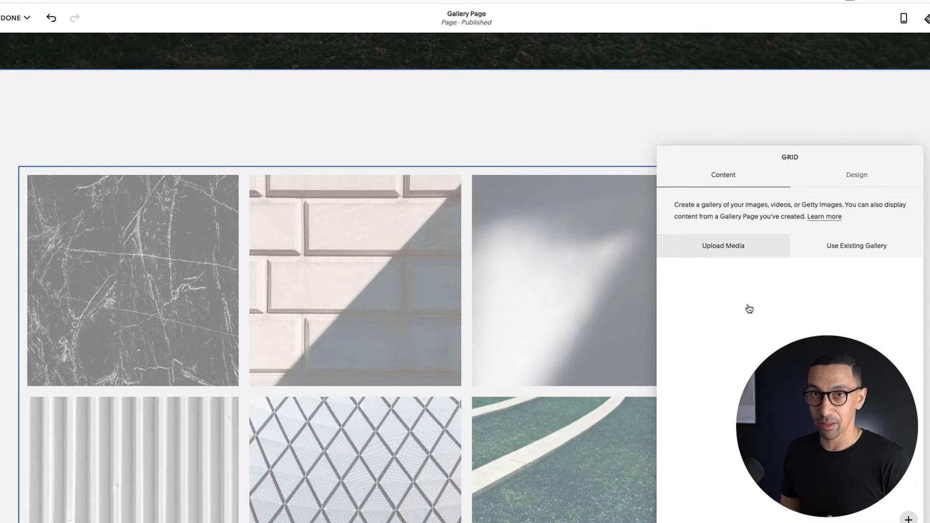
- Compare the gallery block section, the "Make it stand out." list section and the two-column gallery section on the page
{"action": "left_click", "coordinate": [200, 269]}
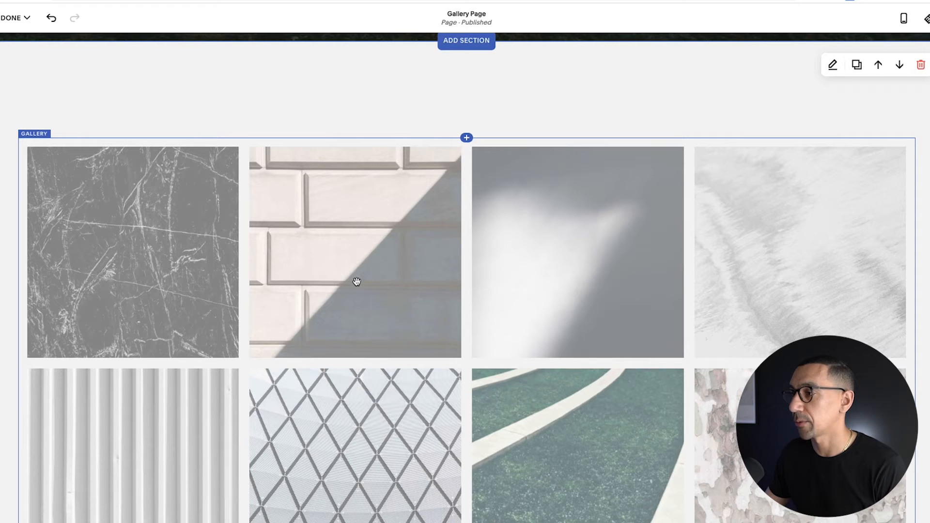
{"action": "scroll", "coordinate": [409, 279], "scroll_direction": "down", "scroll_amount": 3}
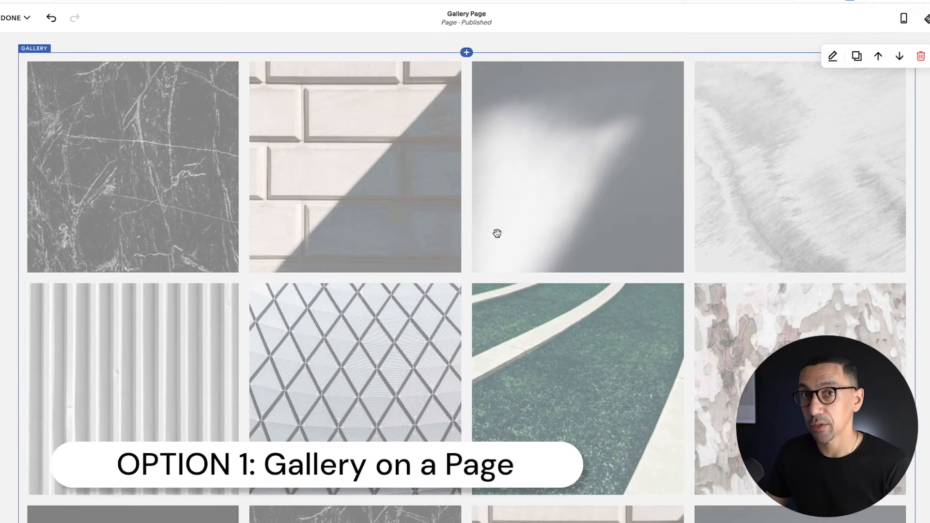
{"action": "scroll", "coordinate": [492, 242], "scroll_direction": "up", "scroll_amount": 2}
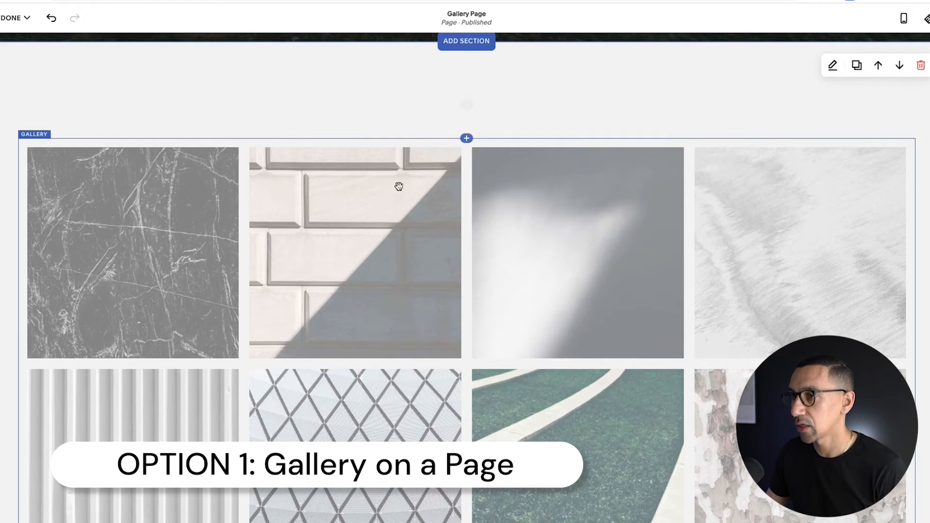
{"action": "scroll", "coordinate": [399, 184], "scroll_direction": "down", "scroll_amount": 10}
{"action": "scroll", "coordinate": [399, 189], "scroll_direction": "down", "scroll_amount": 5}
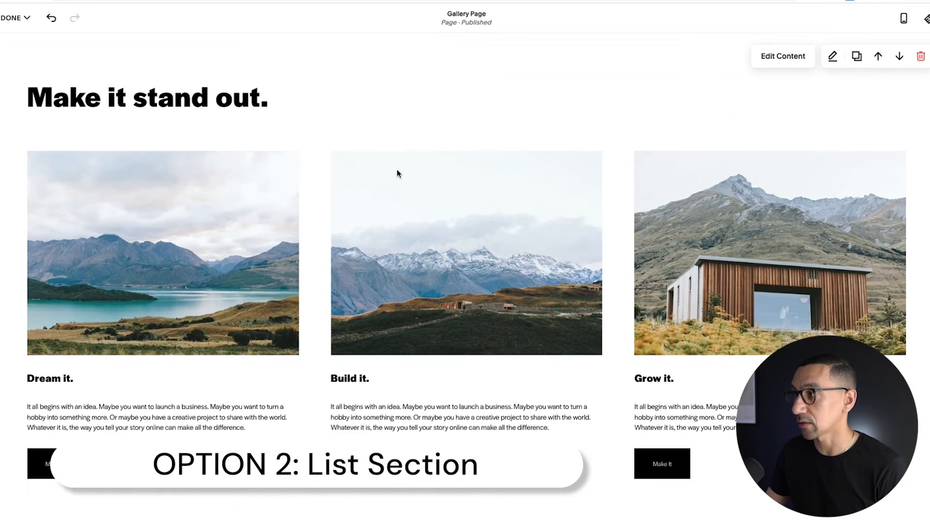
{"action": "scroll", "coordinate": [519, 150], "scroll_direction": "up", "scroll_amount": 1}
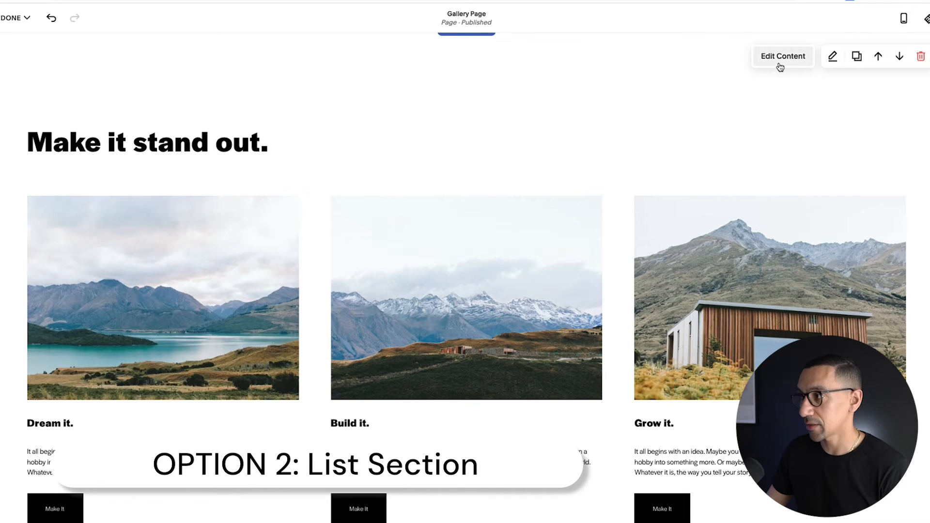
{"action": "scroll", "coordinate": [673, 183], "scroll_direction": "down", "scroll_amount": 9}
{"action": "scroll", "coordinate": [674, 183], "scroll_direction": "down", "scroll_amount": 1}
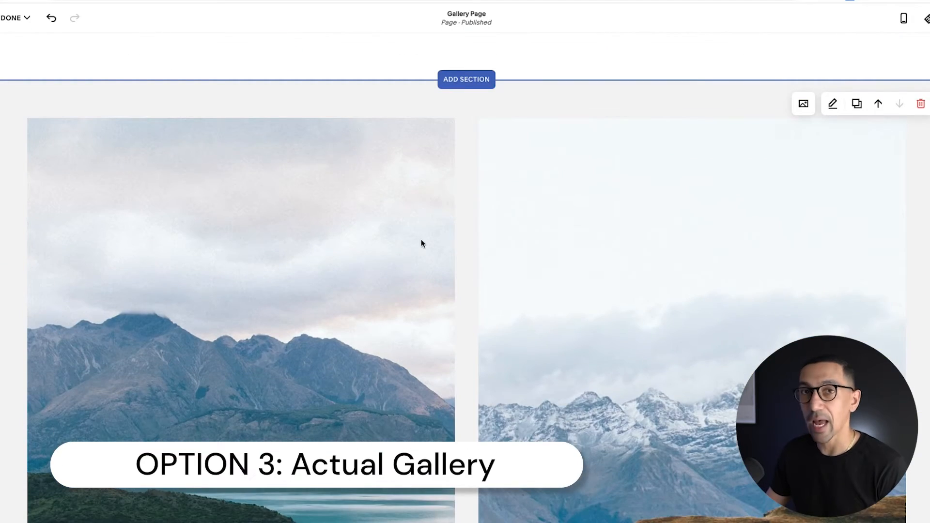
{"action": "scroll", "coordinate": [449, 311], "scroll_direction": "down", "scroll_amount": 11}
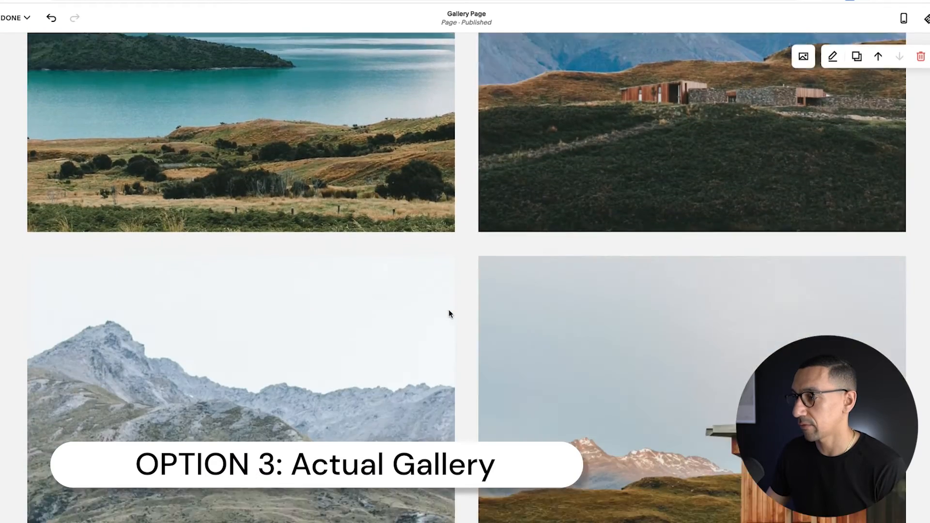
{"action": "scroll", "coordinate": [449, 311], "scroll_direction": "up", "scroll_amount": 7}
{"action": "scroll", "coordinate": [449, 313], "scroll_direction": "up", "scroll_amount": 4}
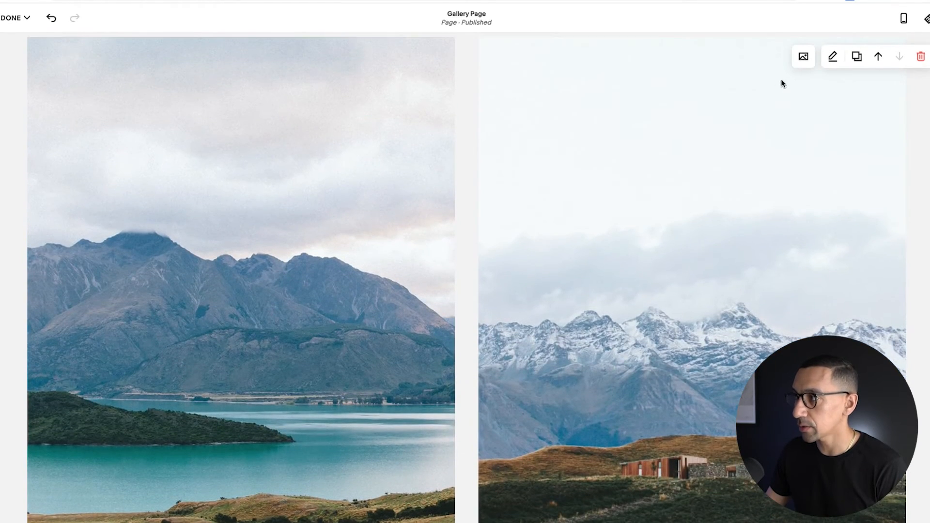
- Reorder the gallery section's images so the snowy mountain picture comes first, ahead of the lake picture
{"action": "left_click", "coordinate": [803, 58]}
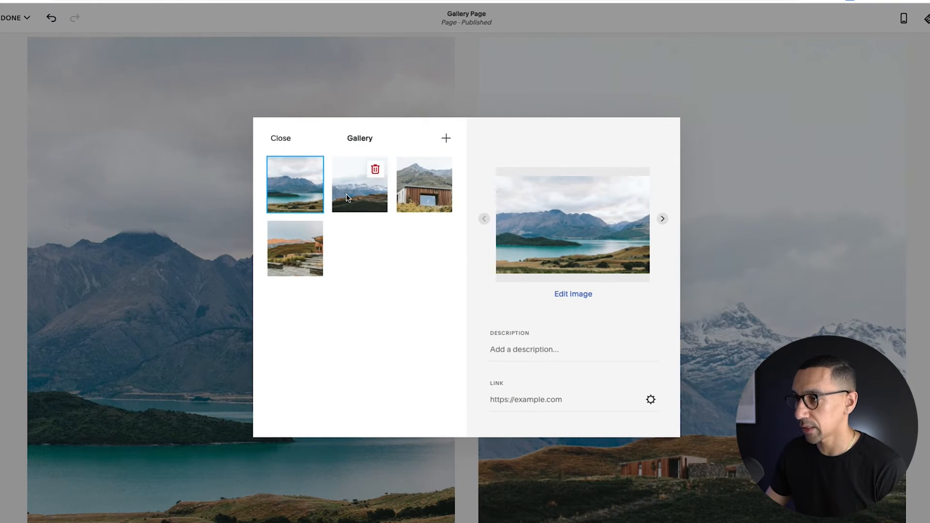
{"action": "left_click_drag", "start_coordinate": [347, 195], "coordinate": [269, 193]}
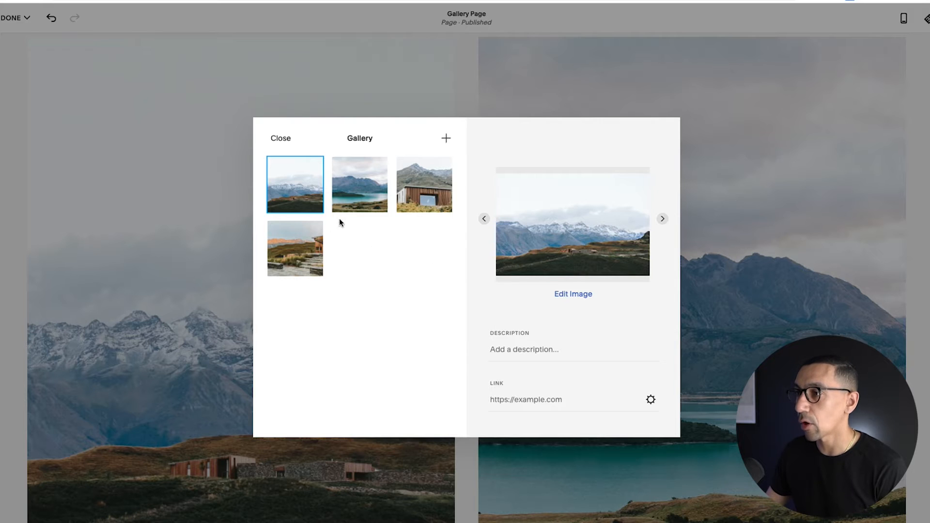
{"action": "scroll", "coordinate": [655, 155], "scroll_direction": "up", "scroll_amount": 10}
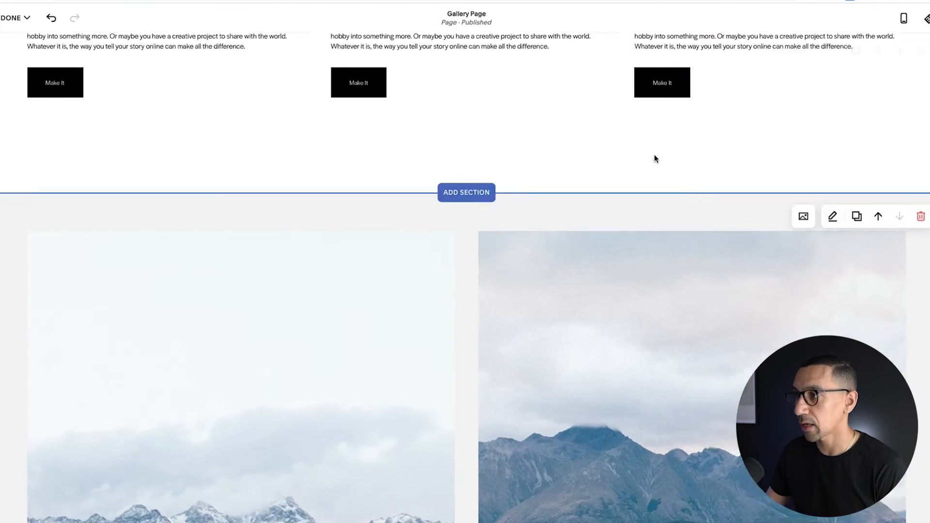
{"action": "scroll", "coordinate": [654, 154], "scroll_direction": "down", "scroll_amount": 1}
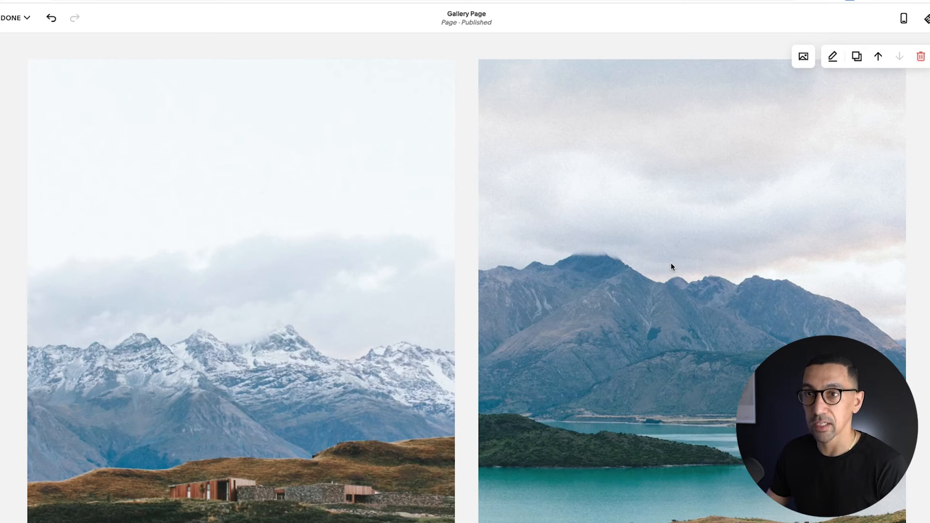
- Look through the available Gallery section layouts above the gallery section without adding one
{"action": "scroll", "coordinate": [493, 179], "scroll_direction": "up", "scroll_amount": 1}
{"action": "left_click", "coordinate": [468, 91]}
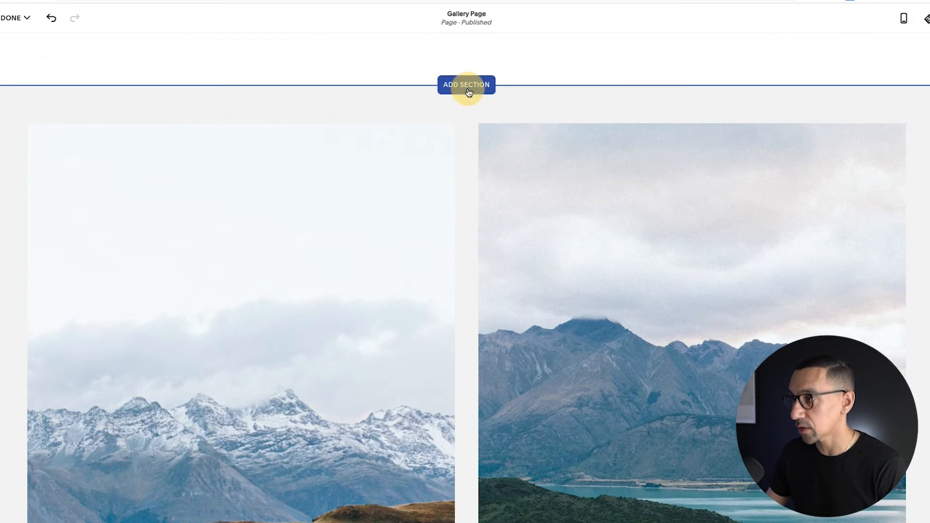
{"action": "left_click", "coordinate": [214, 242]}
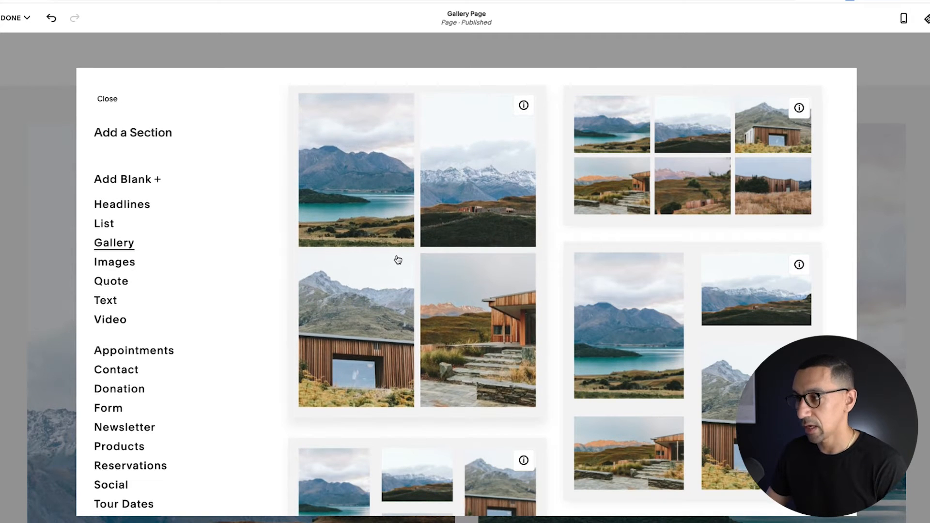
{"action": "left_click", "coordinate": [58, 253]}
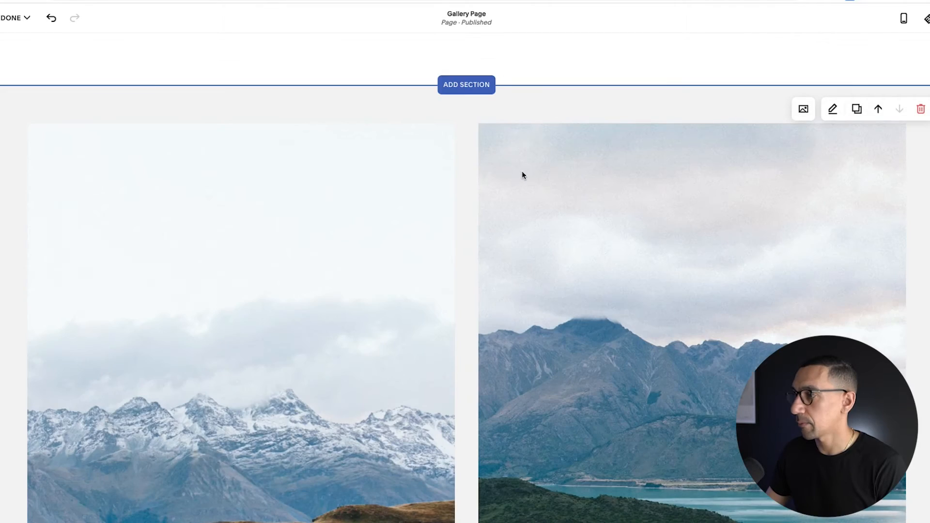
{"action": "left_click", "coordinate": [804, 107]}
{"action": "left_click", "coordinate": [625, 96]}
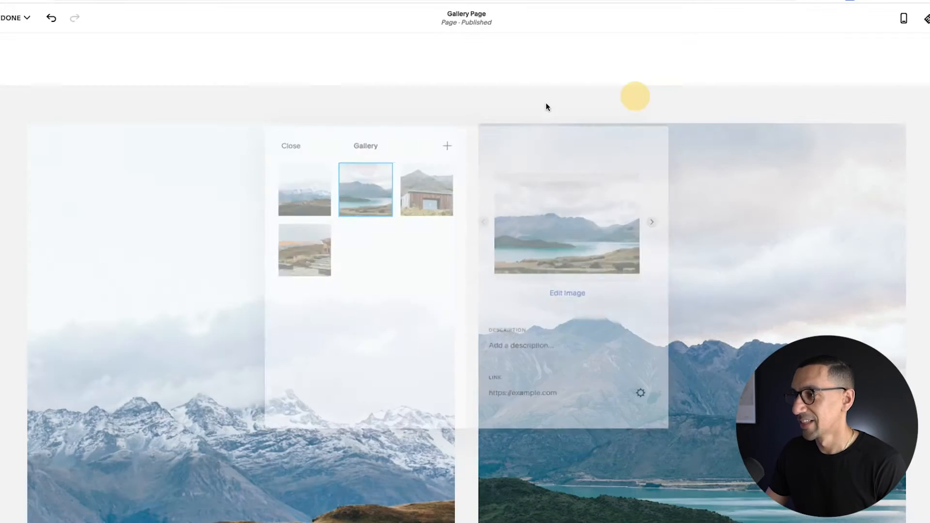
{"action": "left_click", "coordinate": [467, 86]}
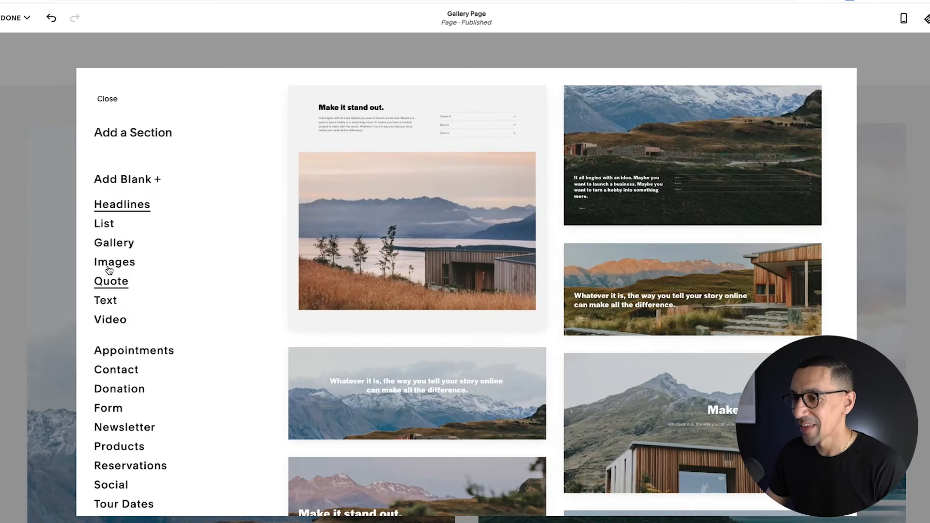
{"action": "left_click", "coordinate": [111, 243]}
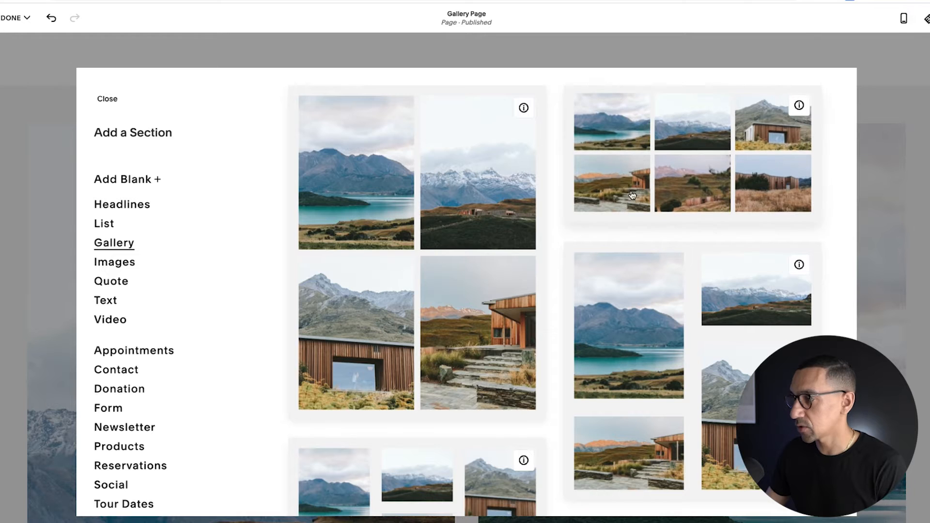
{"action": "scroll", "coordinate": [518, 254], "scroll_direction": "down", "scroll_amount": 2}
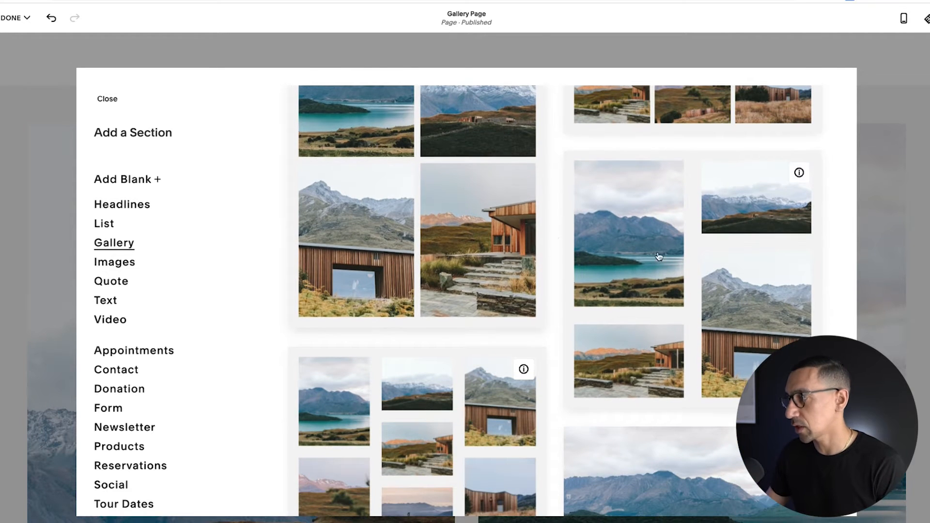
{"action": "scroll", "coordinate": [681, 262], "scroll_direction": "down", "scroll_amount": 3}
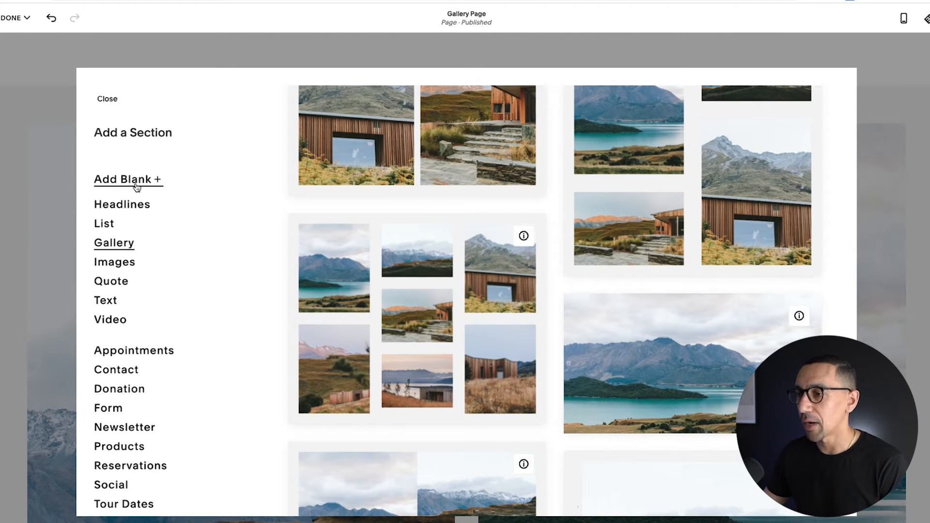
{"action": "left_click", "coordinate": [41, 200]}
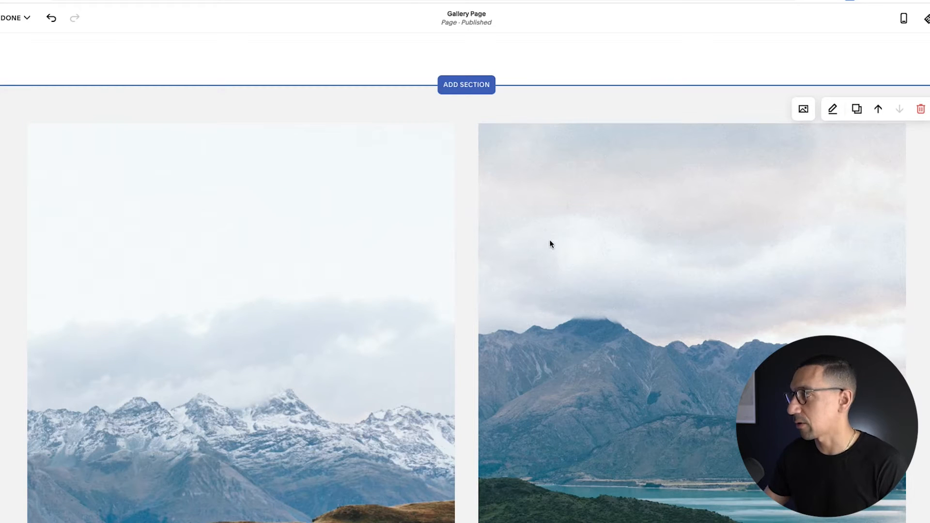
- Upload a batch of image files from the computer into the gallery section and retry any failed uploads
{"action": "left_click", "coordinate": [803, 110]}
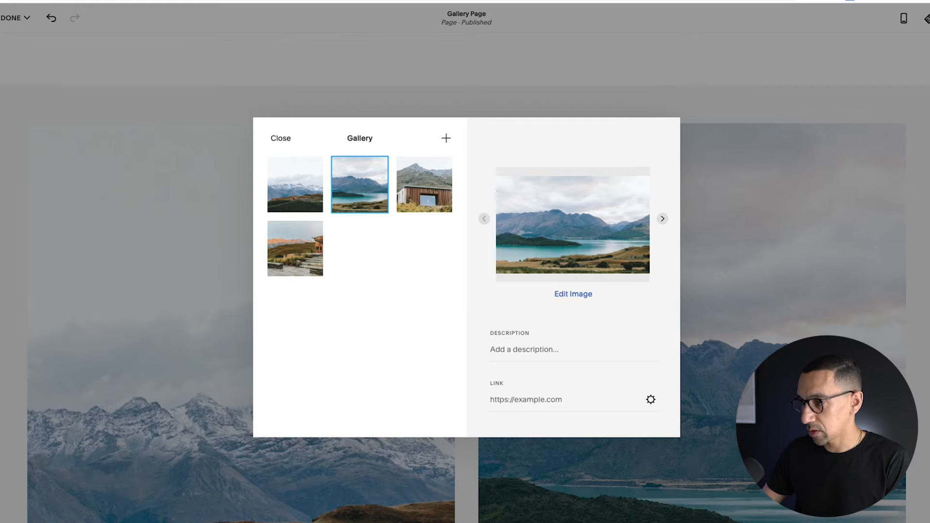
{"action": "key", "text": "super+Tab"}
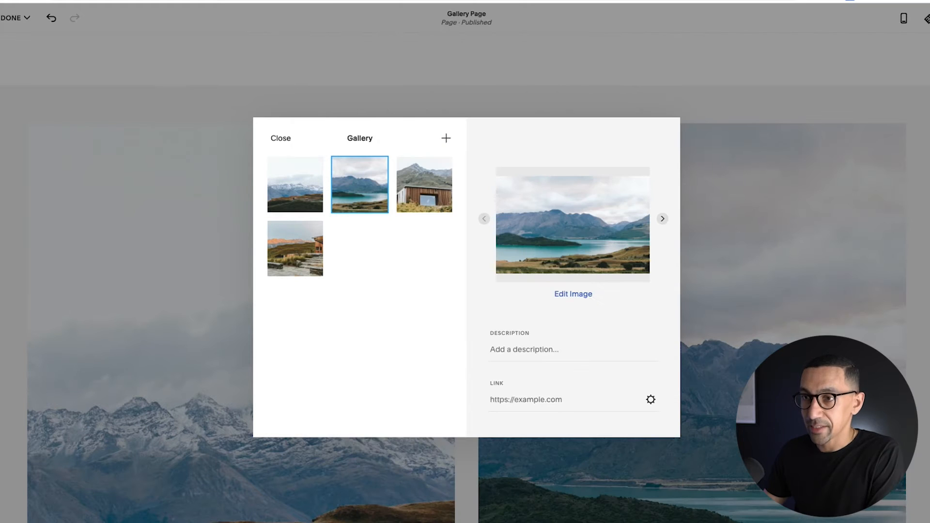
{"action": "left_click_drag", "start_coordinate": [102, 218], "coordinate": [450, 263]}
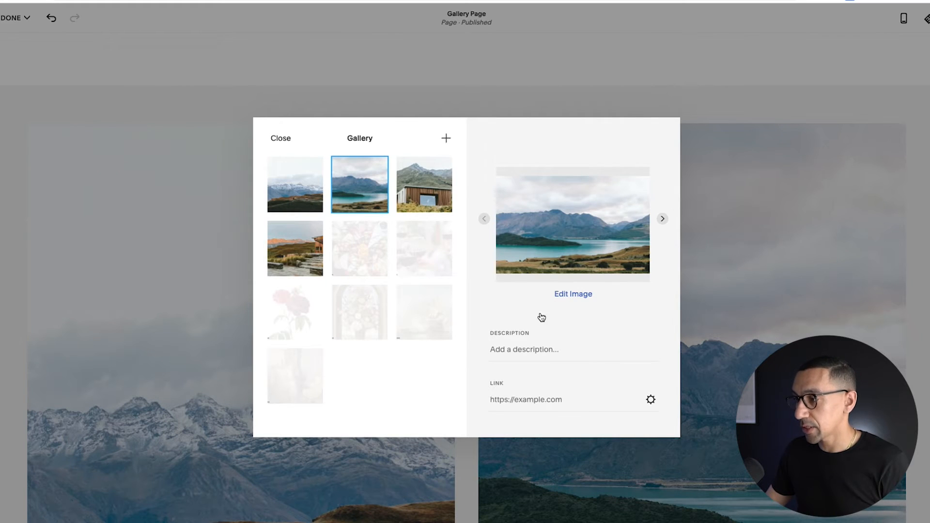
{"action": "left_click", "coordinate": [526, 349]}
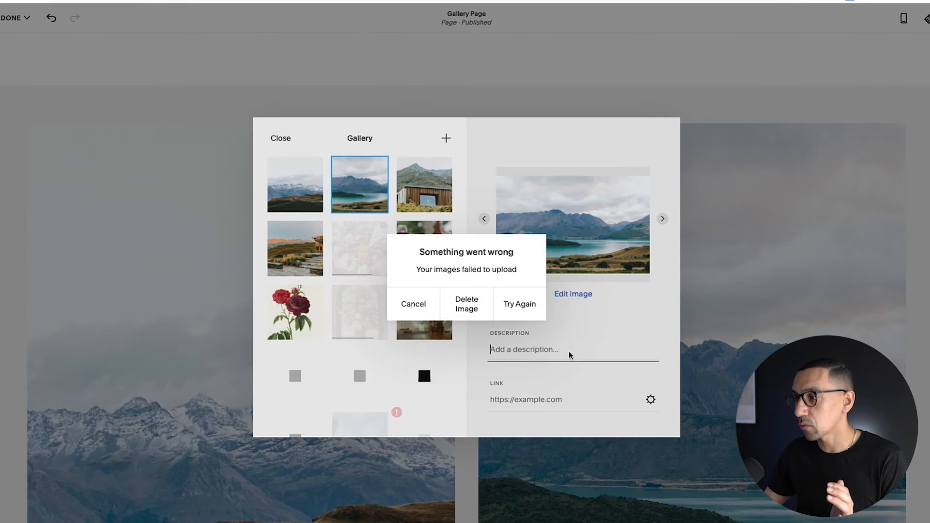
{"action": "left_click", "coordinate": [522, 307]}
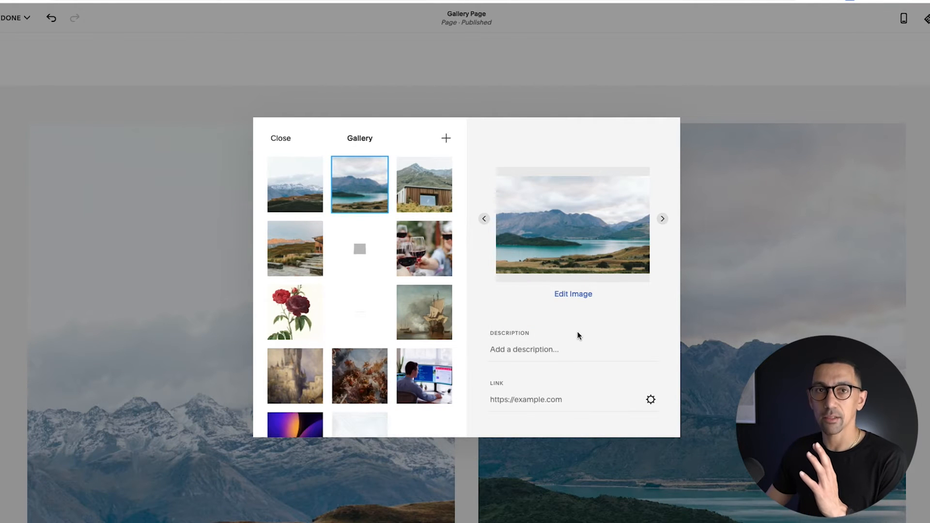
{"action": "mouse_move", "coordinate": [415, 313]}
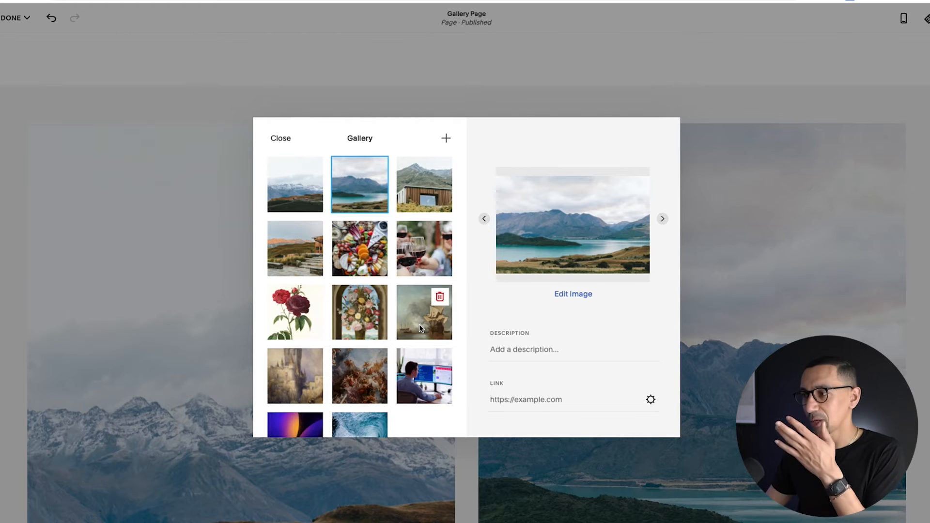
- Give the lake image the description "Description Lorem ipsum" and copy that text
{"action": "left_click", "coordinate": [525, 350]}
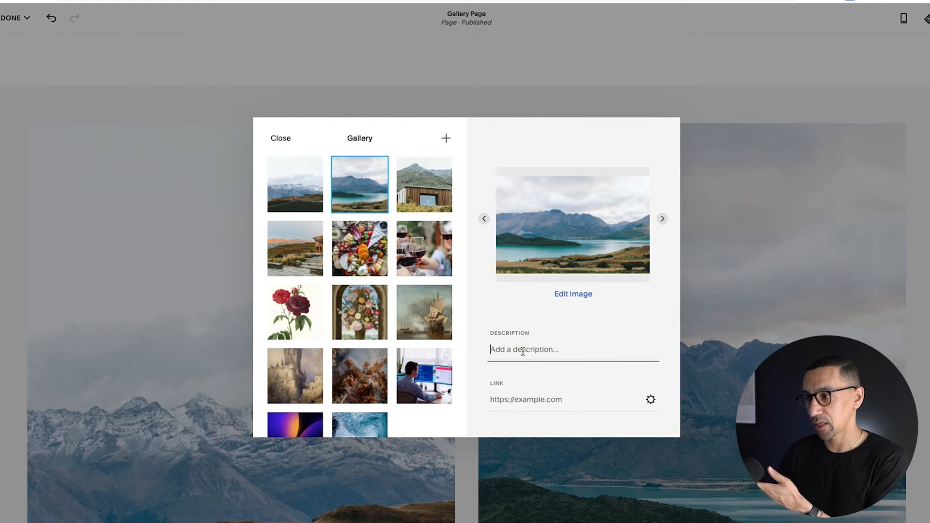
{"action": "type", "text": "Description Lorem ipsum"}
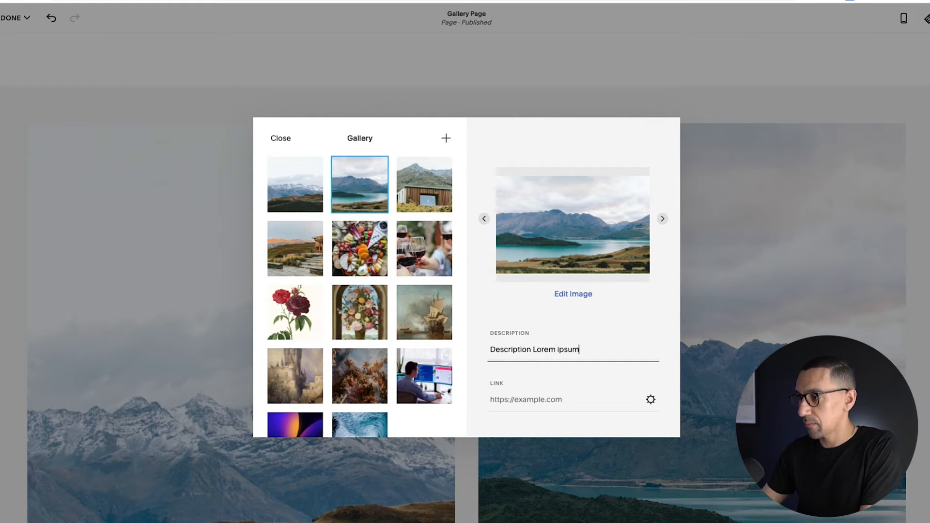
{"action": "triple_click", "coordinate": [611, 351]}
{"action": "key", "text": "ctrl+c"}
- Paste the description "Description Lorem ipsum" into the snowy mountain image and the wooden cabin image
{"action": "left_click", "coordinate": [298, 172]}
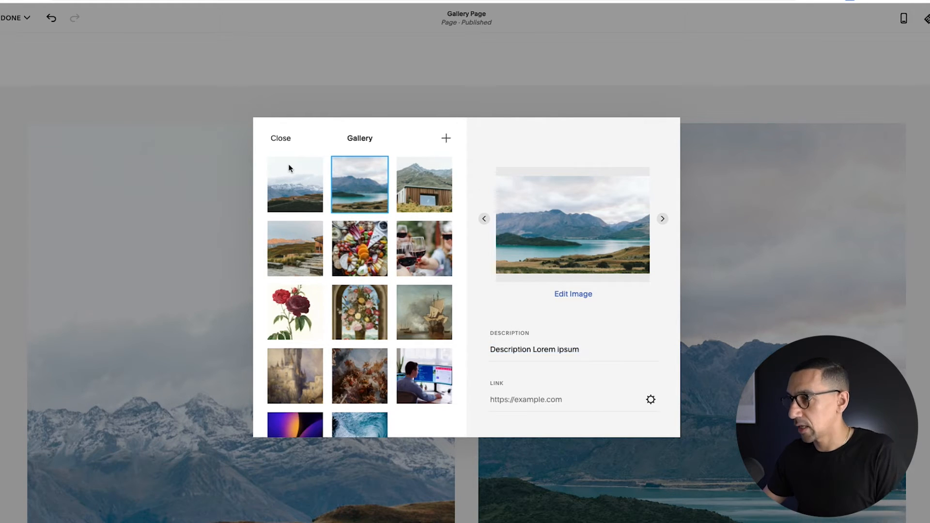
{"action": "left_click", "coordinate": [309, 194]}
{"action": "left_click", "coordinate": [531, 345]}
{"action": "key", "text": "ctrl+v"}
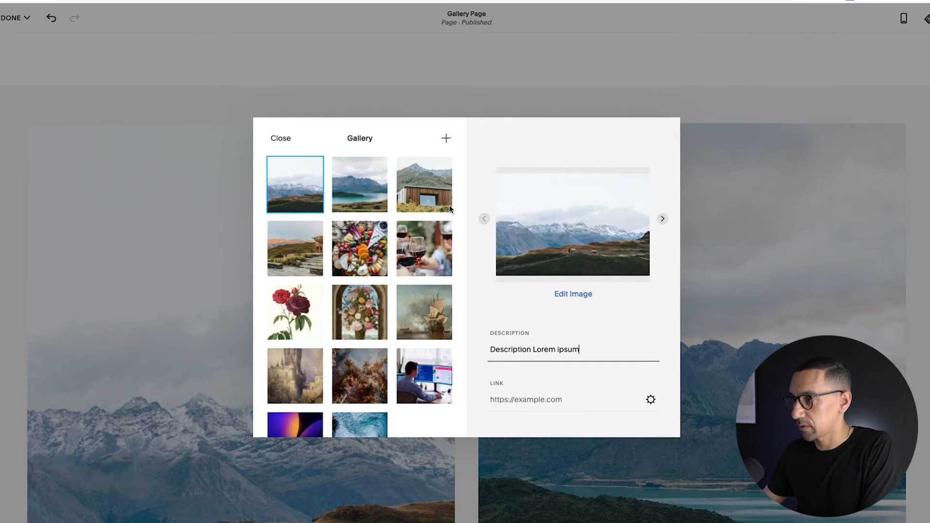
{"action": "left_click", "coordinate": [405, 187]}
{"action": "left_click", "coordinate": [535, 354]}
{"action": "key", "text": "ctrl+v"}
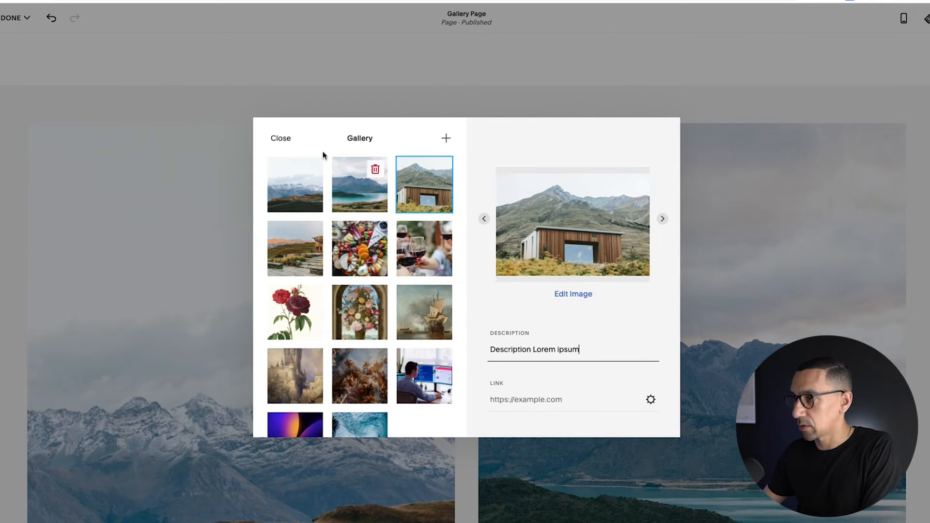
- Close the gallery's image manager and look through the gallery section's images on the page
{"action": "left_click", "coordinate": [279, 139]}
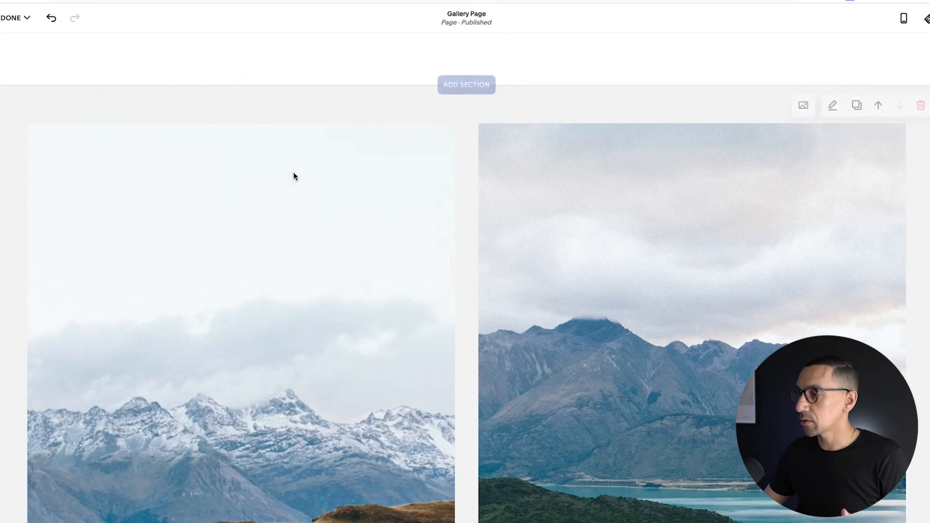
{"action": "scroll", "coordinate": [449, 247], "scroll_direction": "down", "scroll_amount": 15}
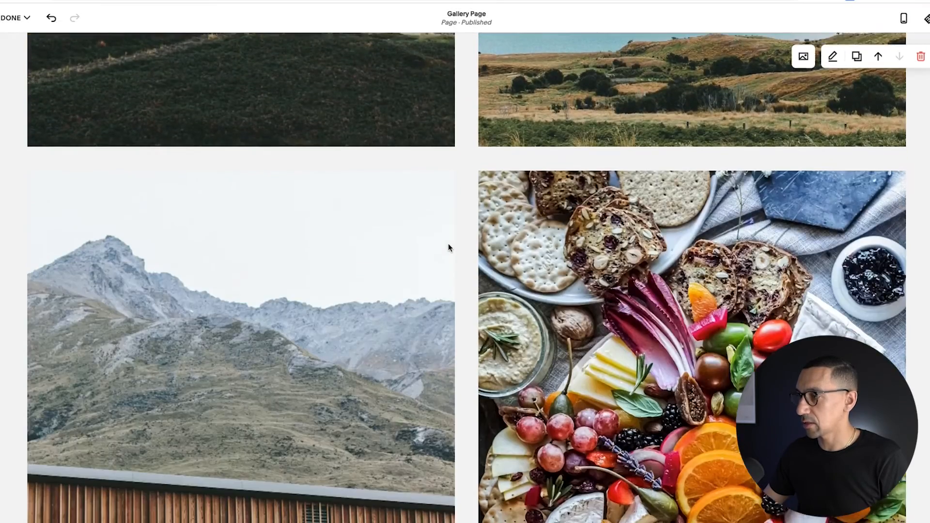
{"action": "scroll", "coordinate": [449, 247], "scroll_direction": "down", "scroll_amount": 15}
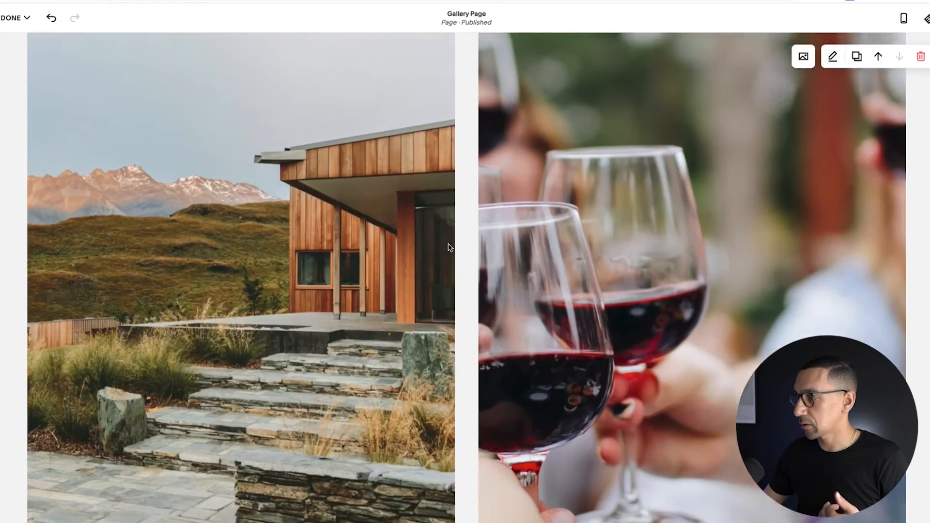
- Open the gallery section's settings and change the gallery type to Grid: Strips, checking the layout on the page
{"action": "scroll", "coordinate": [448, 247], "scroll_direction": "down", "scroll_amount": 2}
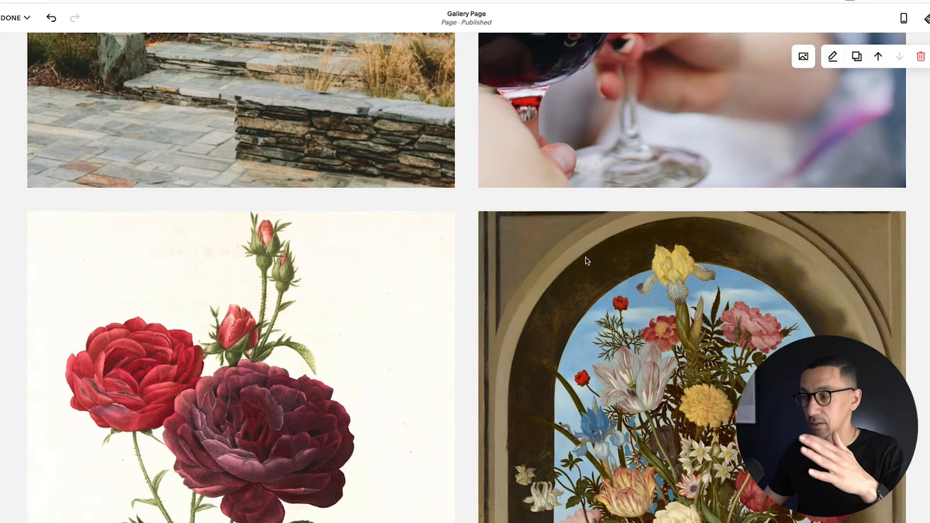
{"action": "left_click", "coordinate": [833, 57]}
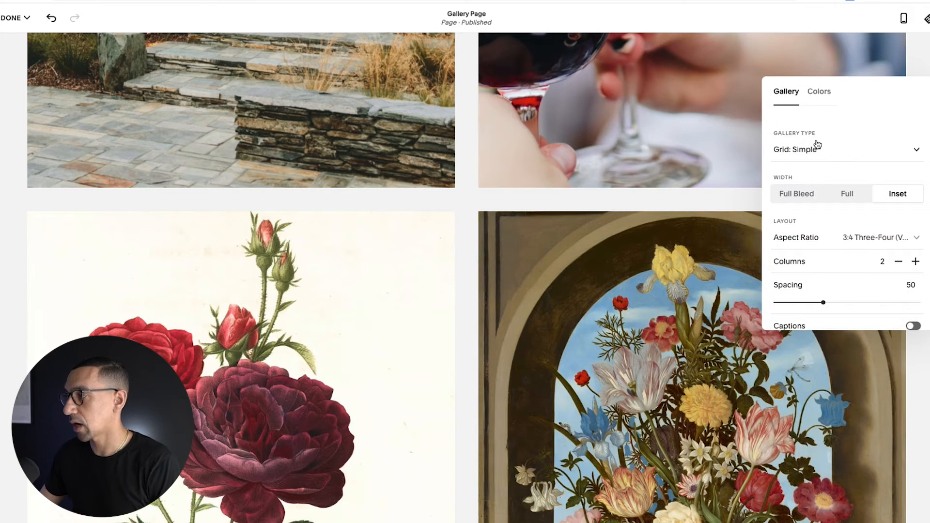
{"action": "scroll", "coordinate": [819, 180], "scroll_direction": "down", "scroll_amount": 1}
{"action": "scroll", "coordinate": [819, 181], "scroll_direction": "up", "scroll_amount": 1}
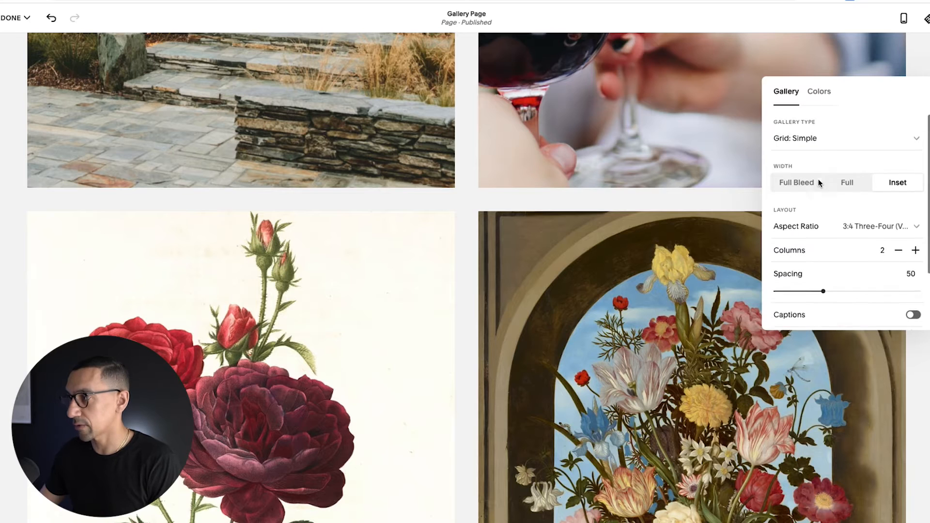
{"action": "left_click", "coordinate": [811, 150]}
{"action": "left_click", "coordinate": [812, 174]}
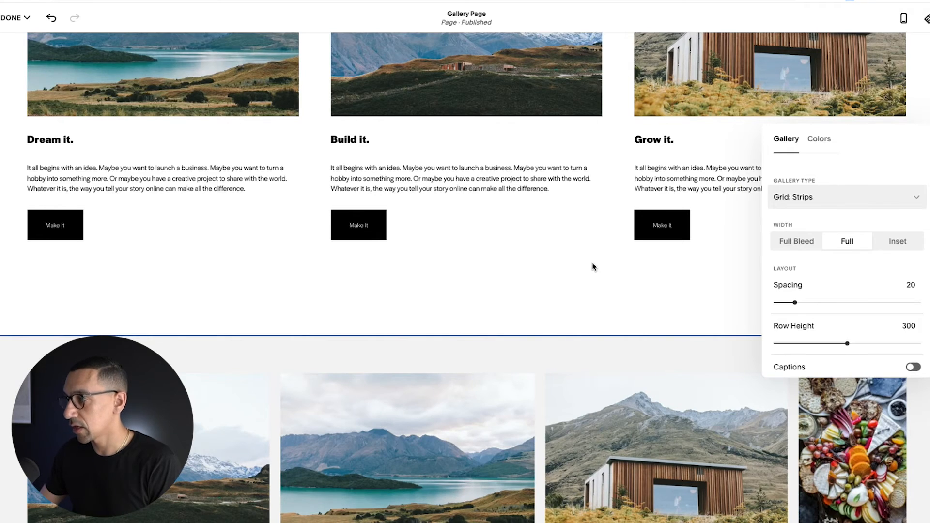
{"action": "scroll", "coordinate": [592, 266], "scroll_direction": "down", "scroll_amount": 5}
{"action": "scroll", "coordinate": [592, 266], "scroll_direction": "down", "scroll_amount": 3}
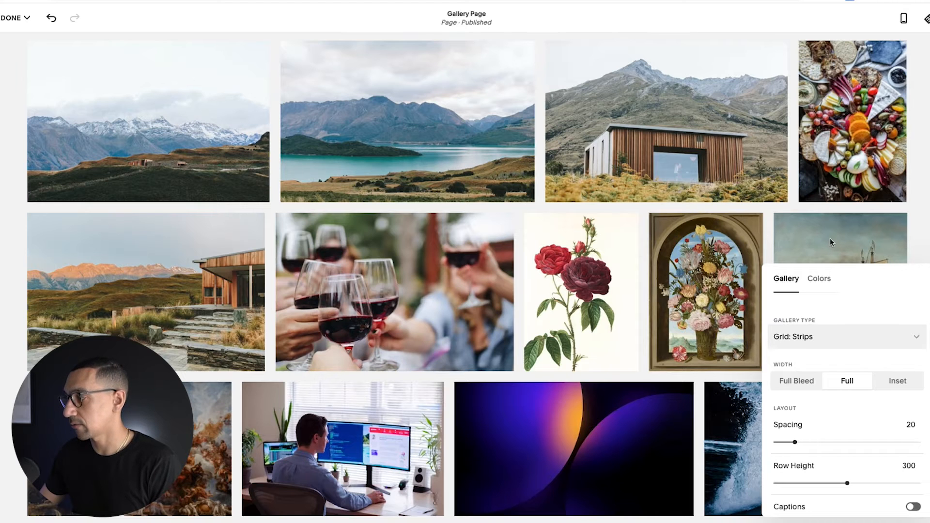
{"action": "scroll", "coordinate": [908, 482], "scroll_direction": "down", "scroll_amount": 1}
{"action": "scroll", "coordinate": [853, 428], "scroll_direction": "down", "scroll_amount": 1}
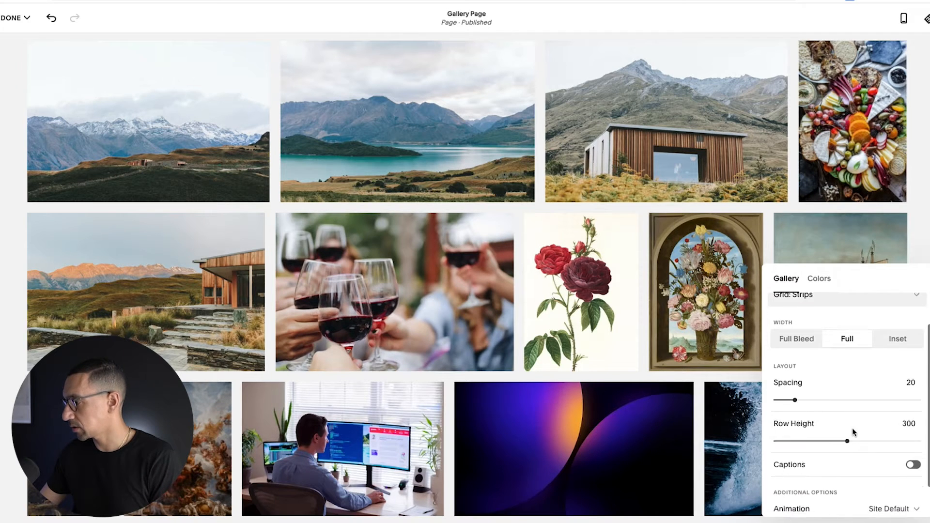
- Try the Grid: Masonry gallery type with three columns and review the image layout on the page
{"action": "scroll", "coordinate": [853, 428], "scroll_direction": "up", "scroll_amount": 1}
{"action": "scroll", "coordinate": [841, 393], "scroll_direction": "up", "scroll_amount": 1}
{"action": "left_click", "coordinate": [810, 334]}
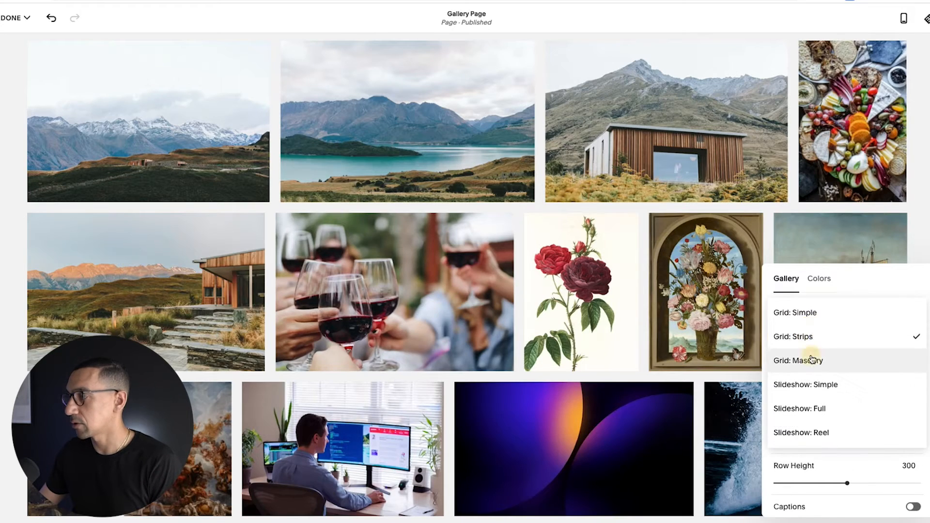
{"action": "left_click", "coordinate": [812, 359]}
{"action": "scroll", "coordinate": [412, 316], "scroll_direction": "down", "scroll_amount": 8}
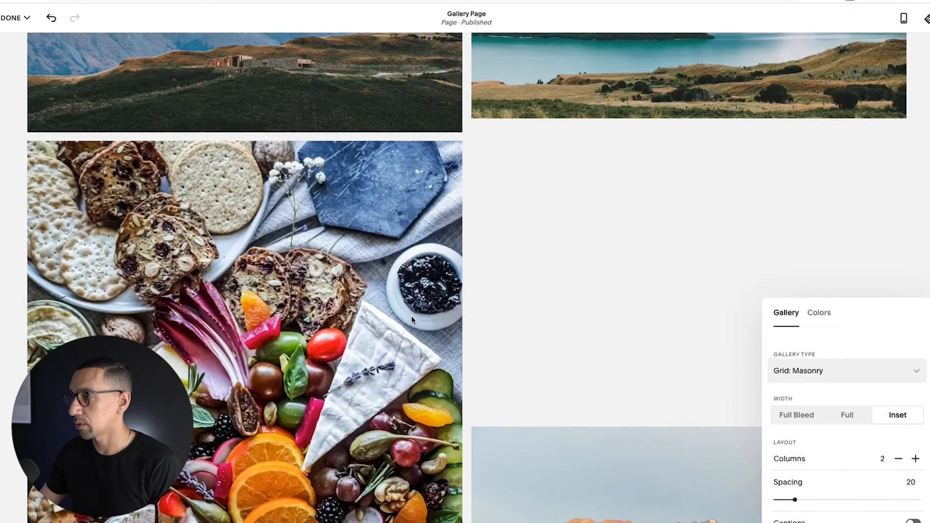
{"action": "scroll", "coordinate": [412, 316], "scroll_direction": "down", "scroll_amount": 2}
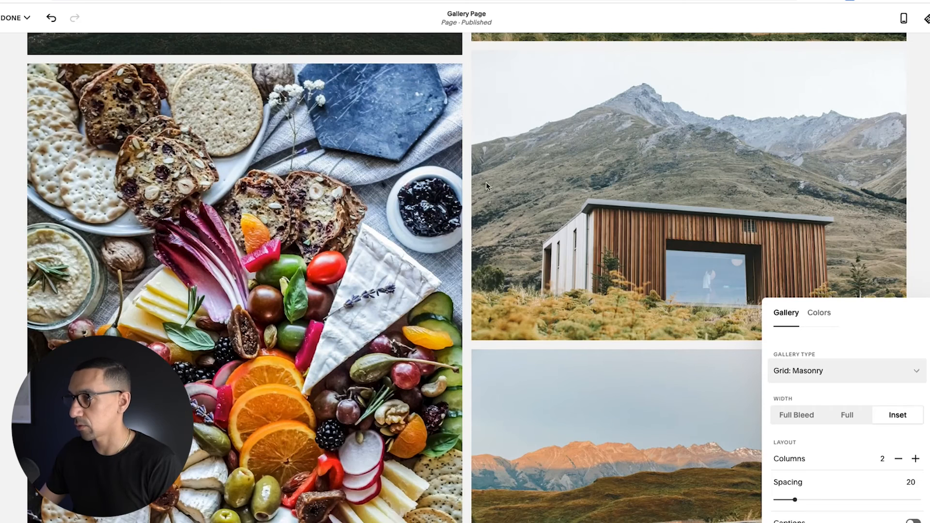
{"action": "scroll", "coordinate": [451, 173], "scroll_direction": "down", "scroll_amount": 4}
{"action": "scroll", "coordinate": [806, 400], "scroll_direction": "down", "scroll_amount": 1}
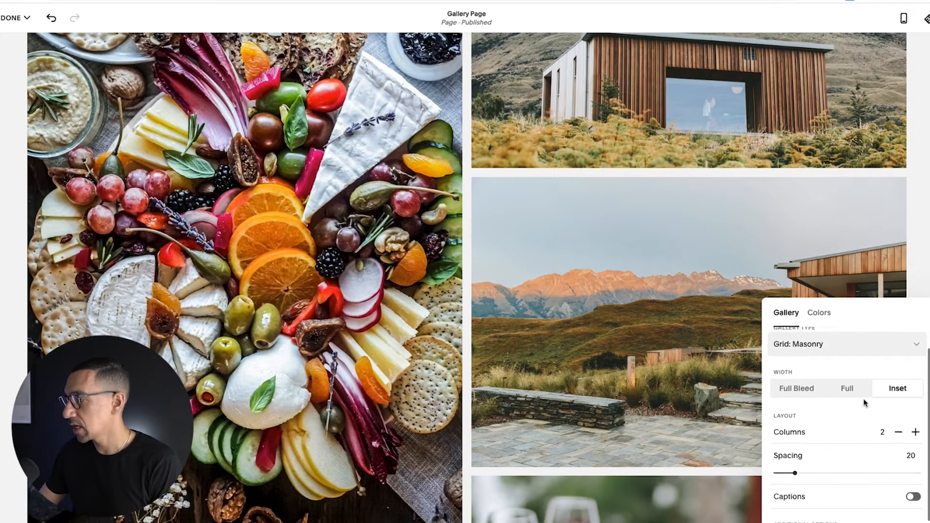
{"action": "left_click", "coordinate": [913, 432]}
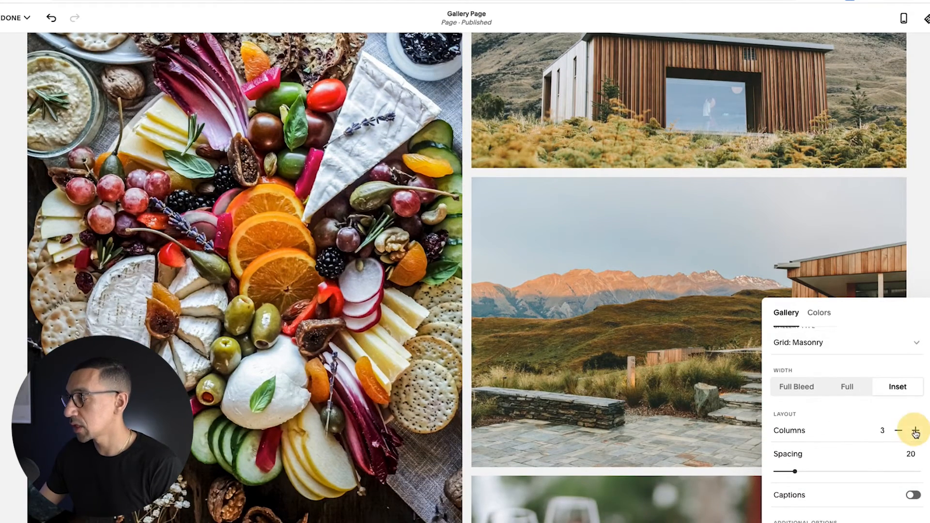
{"action": "scroll", "coordinate": [459, 313], "scroll_direction": "up", "scroll_amount": 10}
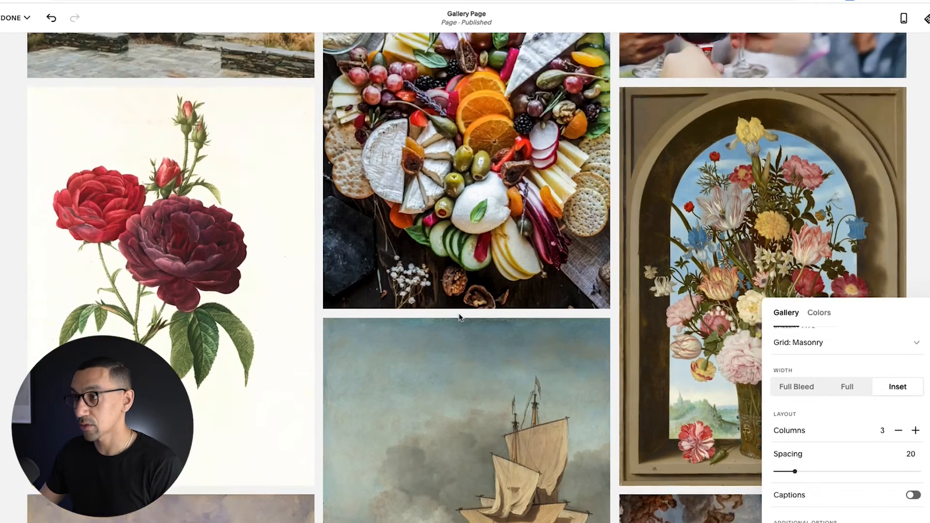
{"action": "scroll", "coordinate": [459, 317], "scroll_direction": "up", "scroll_amount": 1}
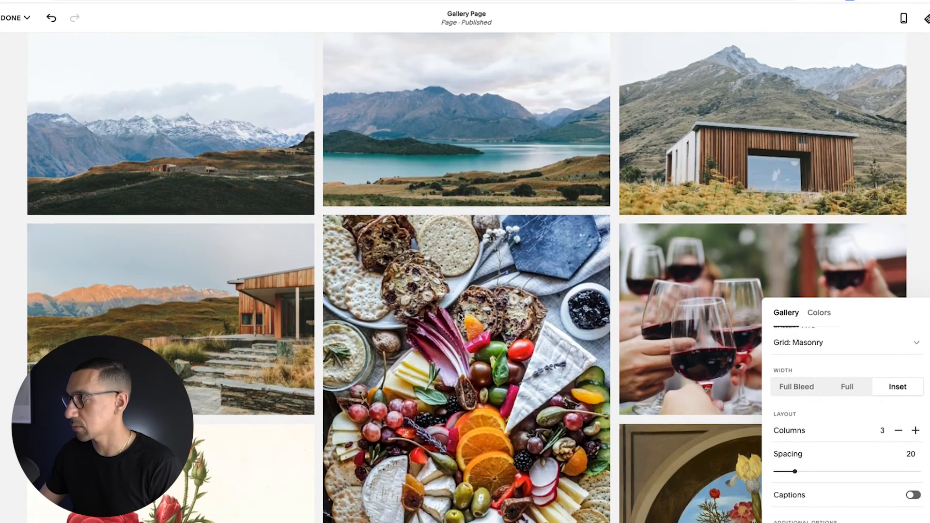
- Switch the gallery type to Slideshow: Simple and preview the slideshow
{"action": "scroll", "coordinate": [848, 390], "scroll_direction": "up", "scroll_amount": 1}
{"action": "left_click", "coordinate": [823, 372]}
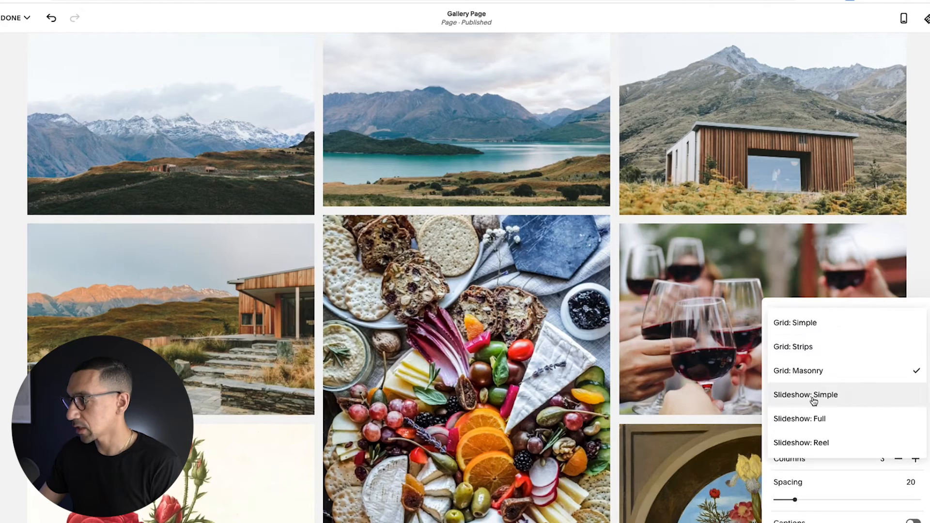
{"action": "left_click", "coordinate": [814, 396]}
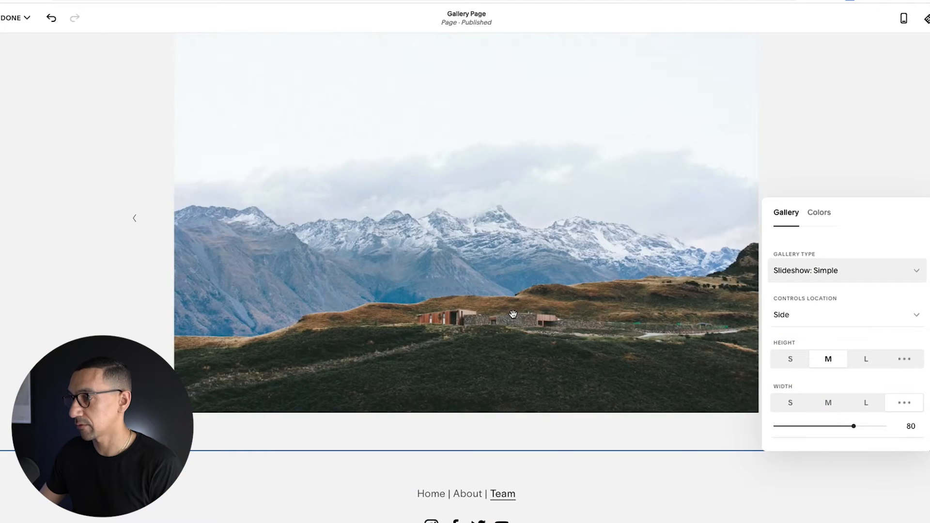
{"action": "scroll", "coordinate": [513, 315], "scroll_direction": "down", "scroll_amount": 2}
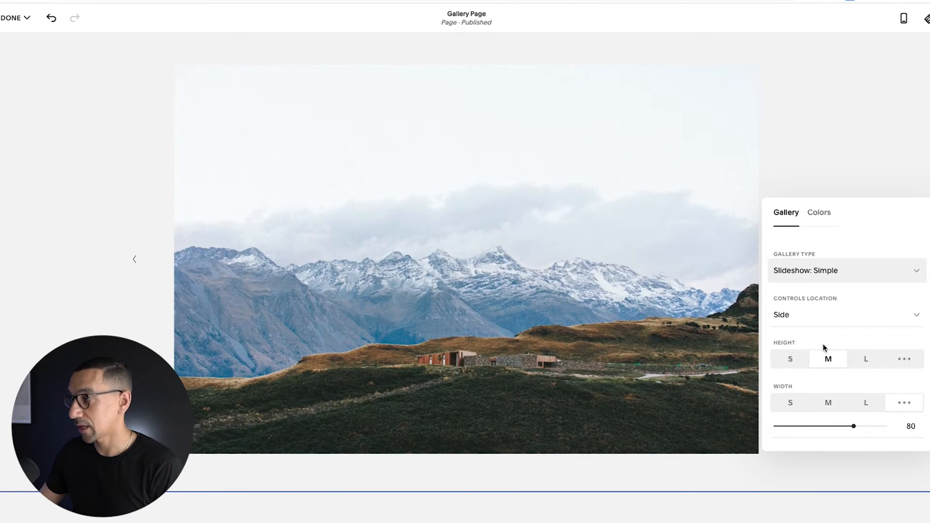
- Switch the gallery type to Slideshow: Full and set its height to L
{"action": "left_click", "coordinate": [838, 271]}
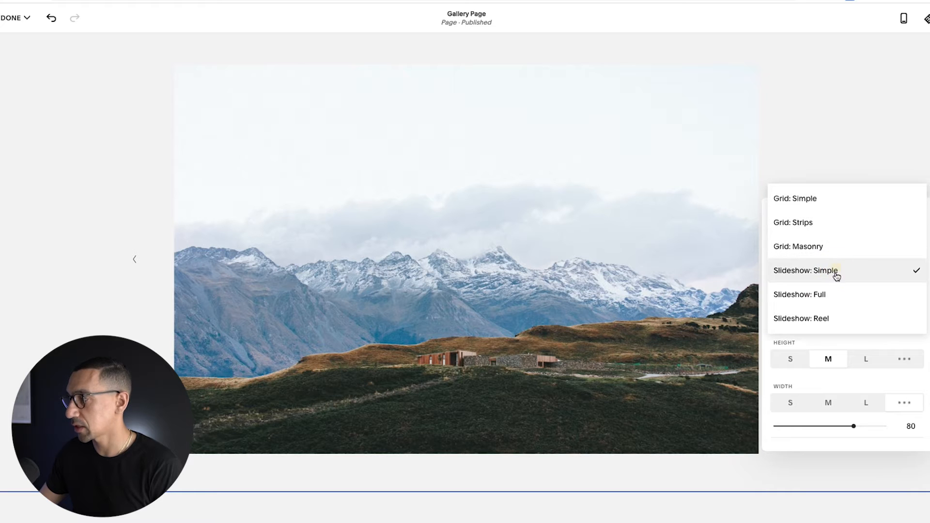
{"action": "left_click", "coordinate": [832, 297]}
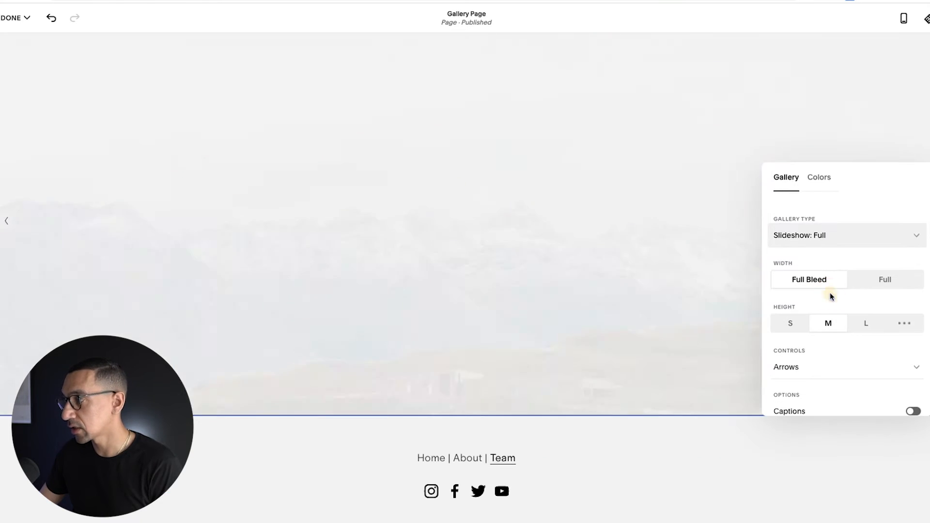
{"action": "scroll", "coordinate": [488, 244], "scroll_direction": "up", "scroll_amount": 2}
{"action": "scroll", "coordinate": [487, 245], "scroll_direction": "down", "scroll_amount": 1}
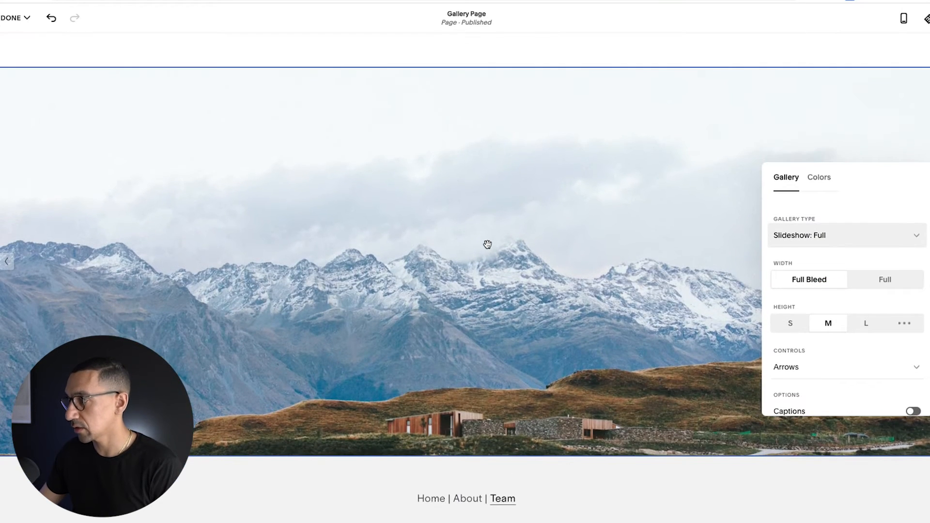
{"action": "left_click", "coordinate": [867, 324]}
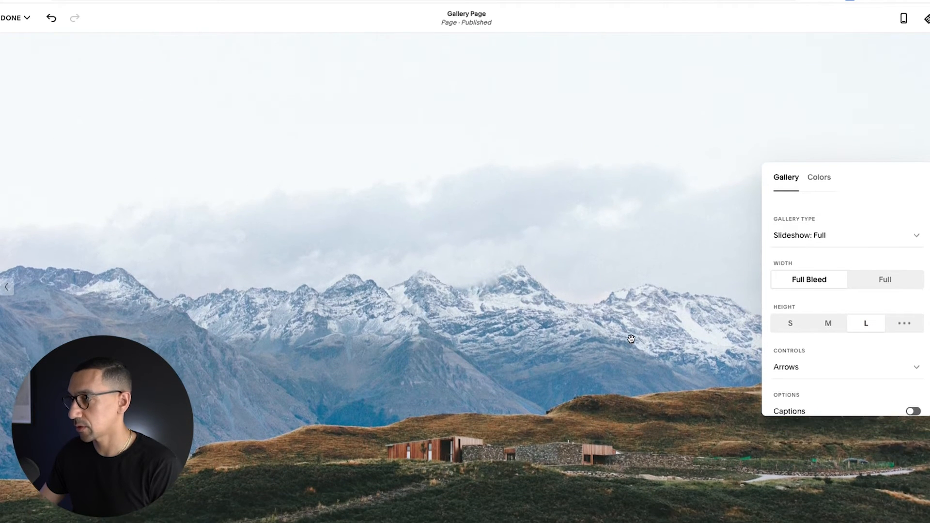
- Switch the gallery type to Slideshow: Reel and set its width to Full Bleed
{"action": "left_click", "coordinate": [821, 247]}
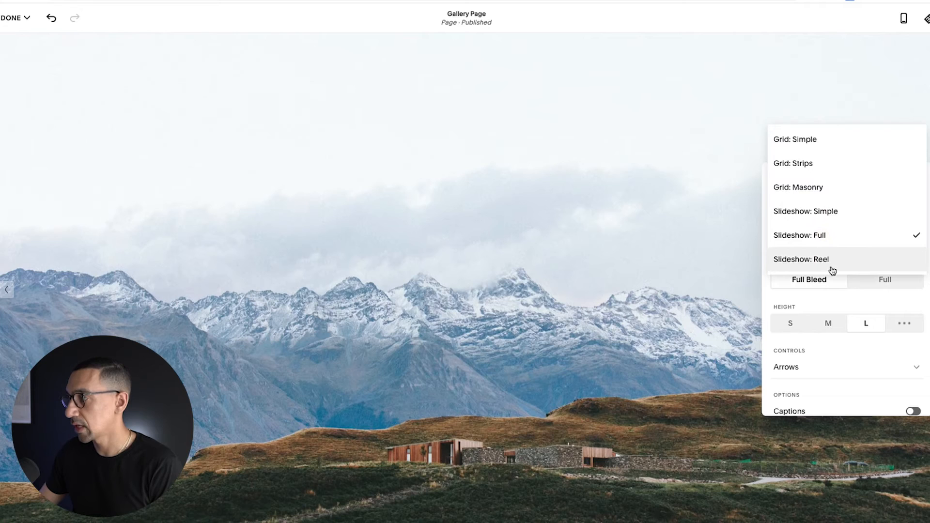
{"action": "left_click", "coordinate": [831, 261]}
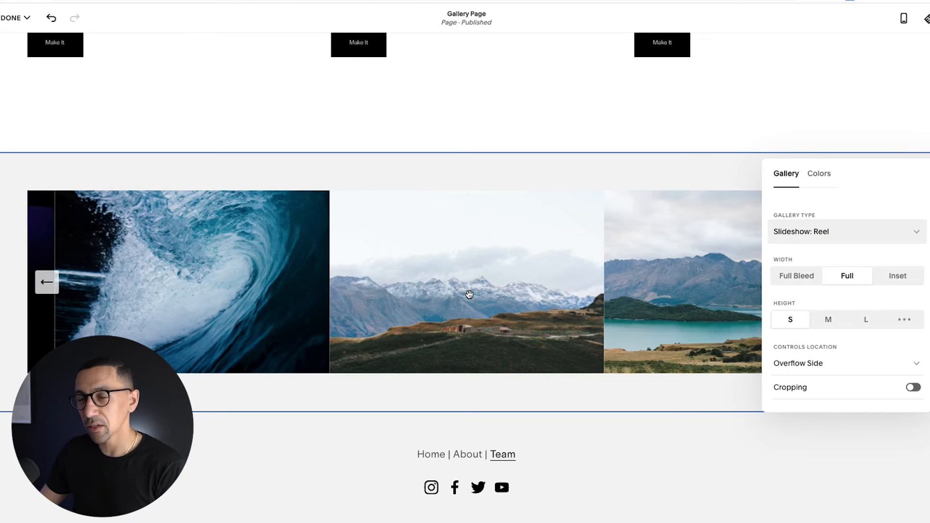
{"action": "left_click", "coordinate": [792, 280]}
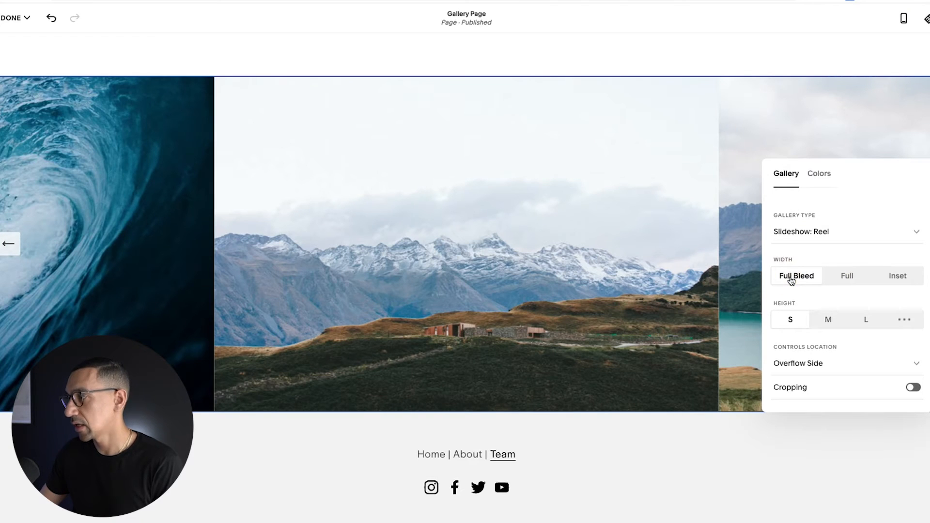
- Return the gallery type to Grid: Strips and set its width to Full Bleed
{"action": "left_click", "coordinate": [824, 231]}
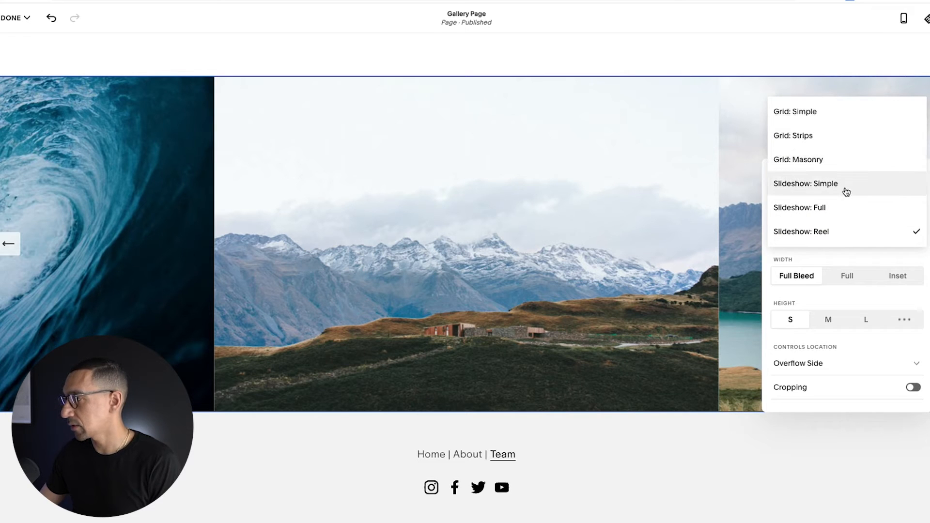
{"action": "left_click", "coordinate": [842, 136]}
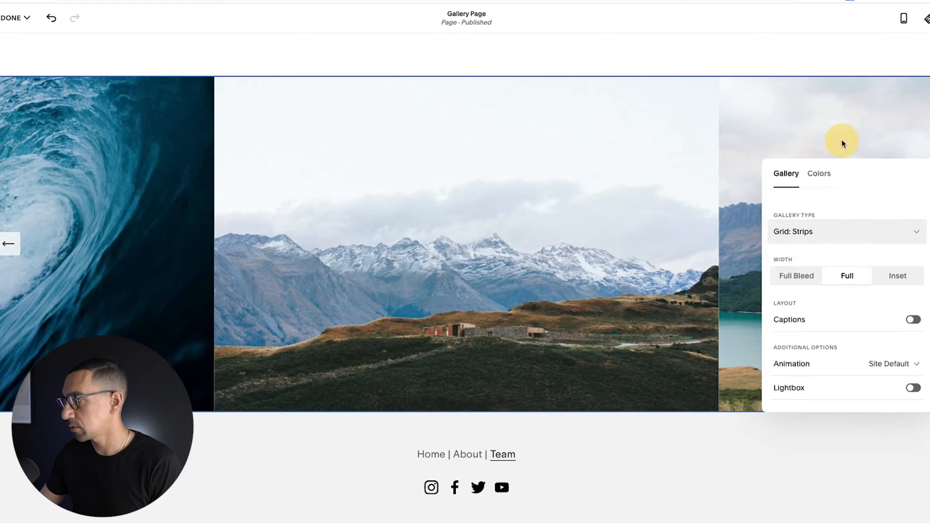
{"action": "scroll", "coordinate": [543, 357], "scroll_direction": "down", "scroll_amount": 7}
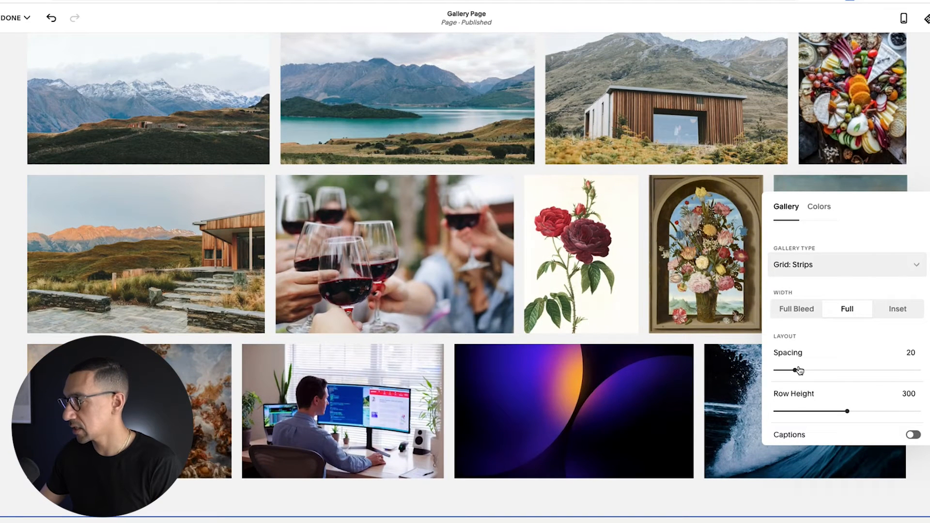
{"action": "left_click", "coordinate": [791, 310]}
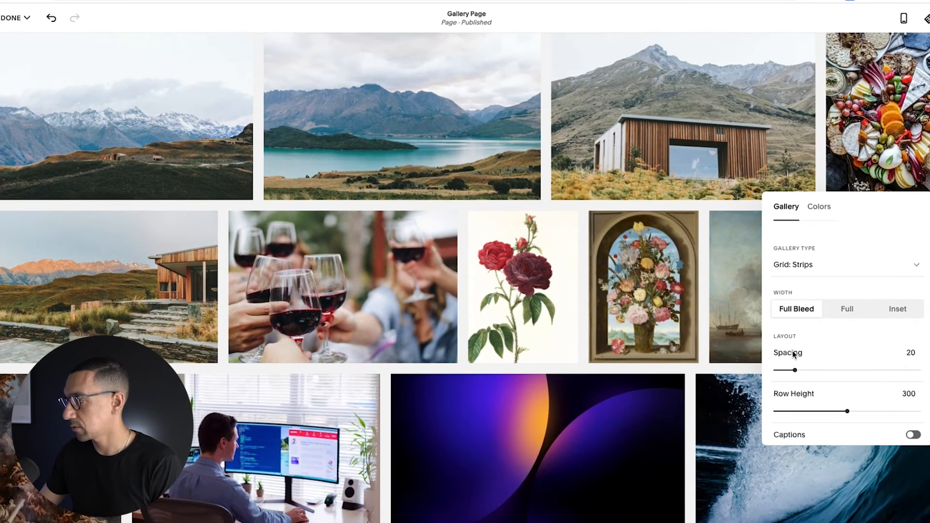
- Turn on captions for the gallery and check them beneath the images on the page
{"action": "scroll", "coordinate": [810, 383], "scroll_direction": "down", "scroll_amount": 2}
{"action": "left_click", "coordinate": [913, 372]}
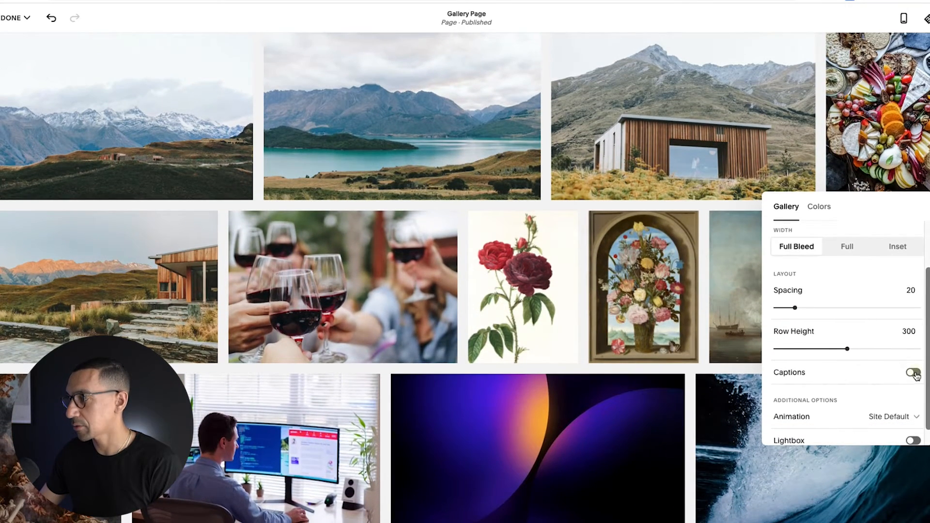
{"action": "scroll", "coordinate": [507, 365], "scroll_direction": "down", "scroll_amount": 5}
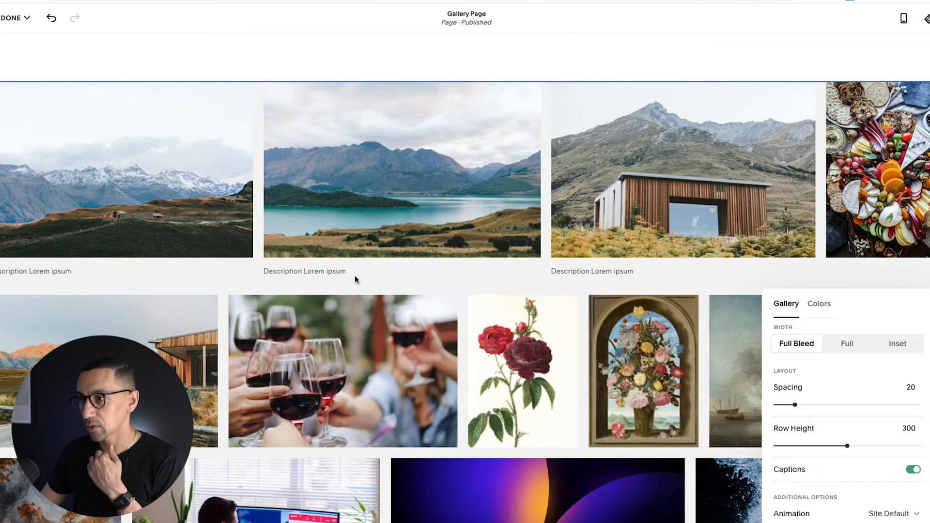
- Check the snowy mountain image's description in the gallery's image manager, then close the manager
{"action": "left_click", "coordinate": [685, 233]}
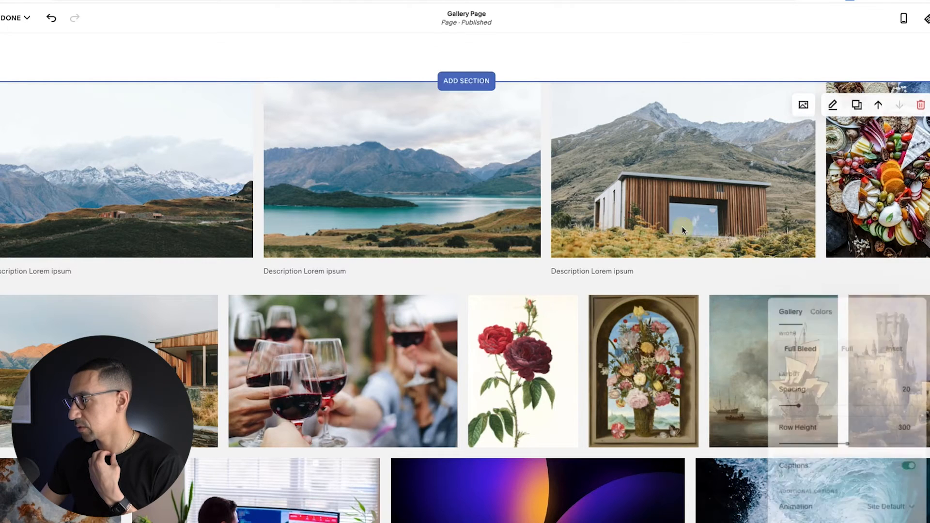
{"action": "left_click", "coordinate": [805, 106]}
{"action": "left_click", "coordinate": [528, 351]}
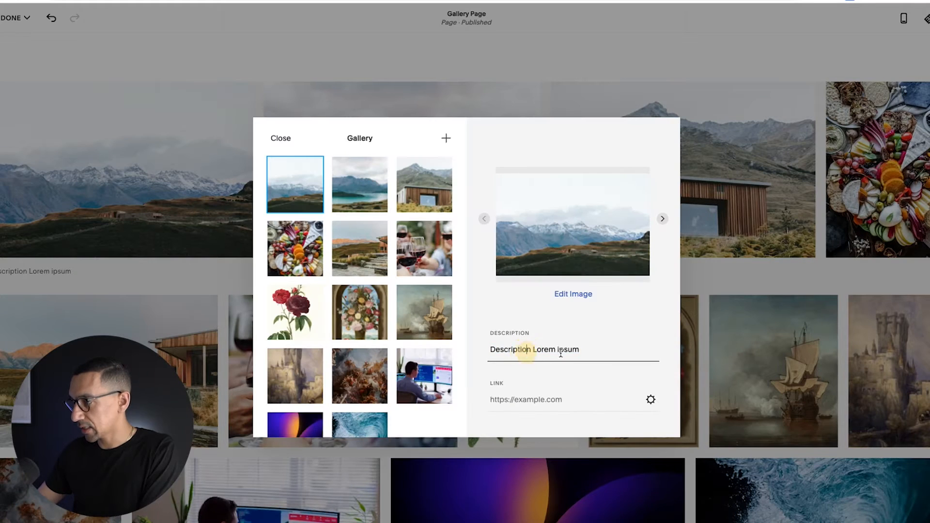
{"action": "double_click", "coordinate": [520, 348]}
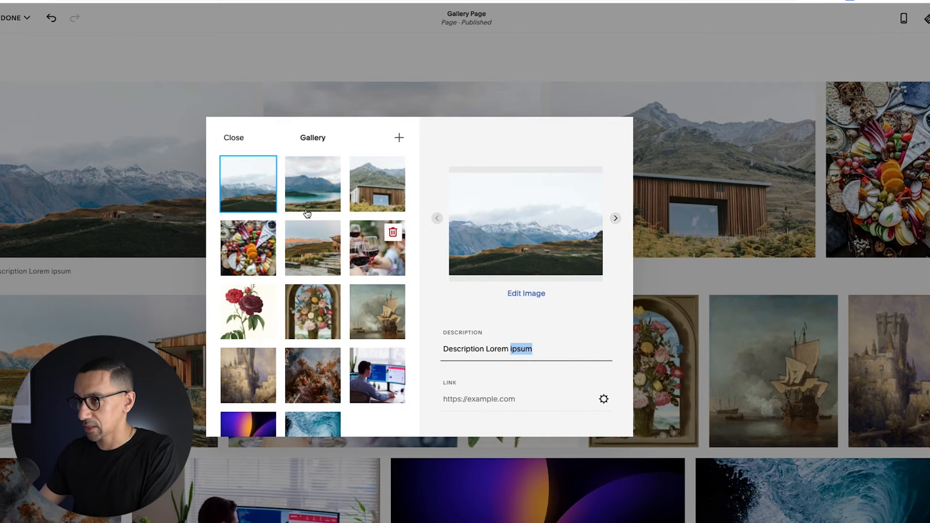
{"action": "left_click", "coordinate": [233, 139]}
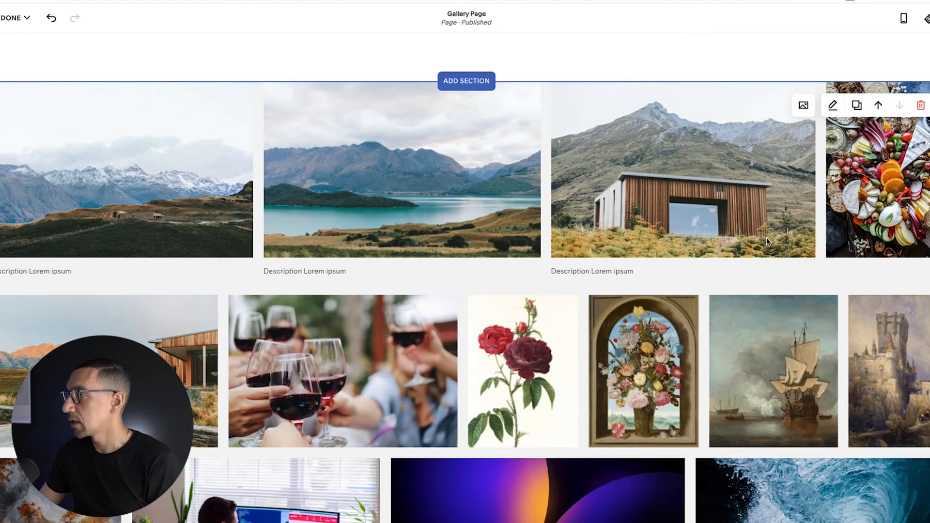
- Turn on the Lightbox option for the Grid: Strips gallery section
{"action": "left_click", "coordinate": [834, 107]}
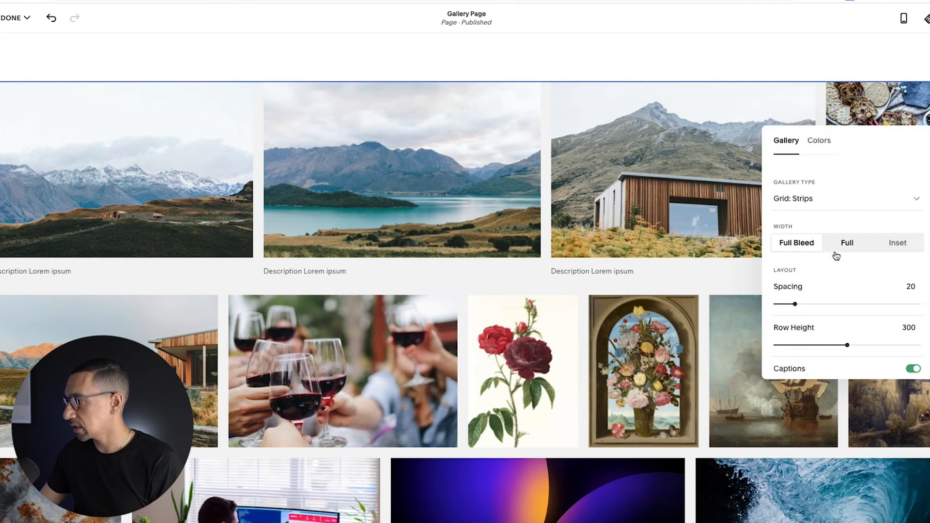
{"action": "scroll", "coordinate": [846, 286], "scroll_direction": "down", "scroll_amount": 2}
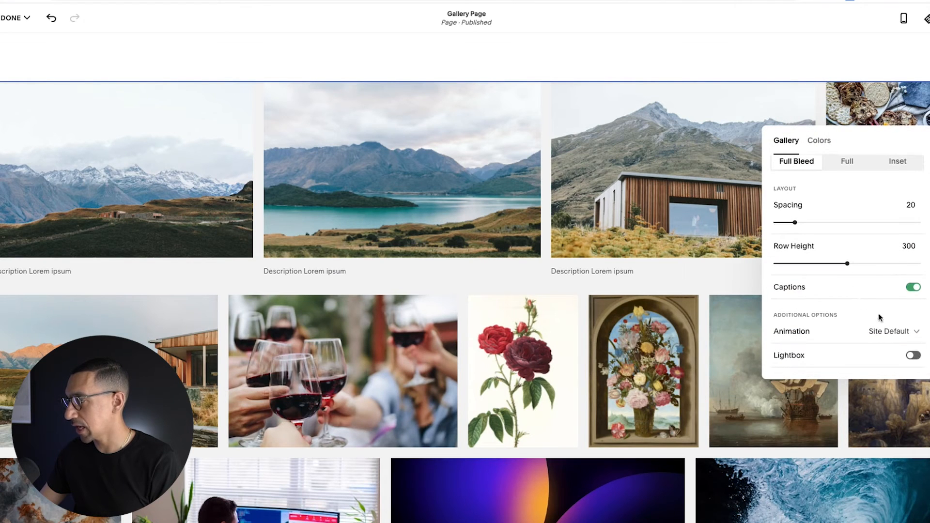
{"action": "left_click", "coordinate": [914, 357]}
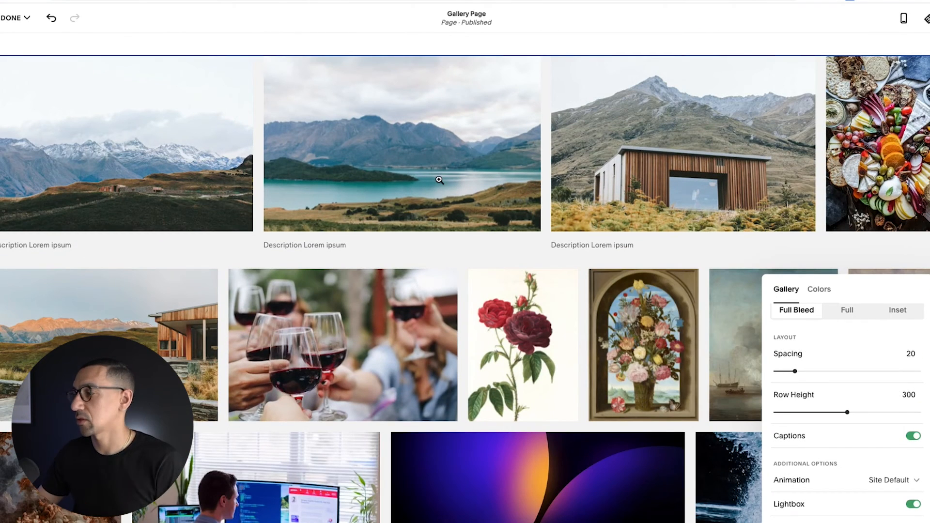
- Try the Light 1, Bright 2 and Bright 1 color themes on the gallery section
{"action": "scroll", "coordinate": [868, 350], "scroll_direction": "up", "scroll_amount": 2}
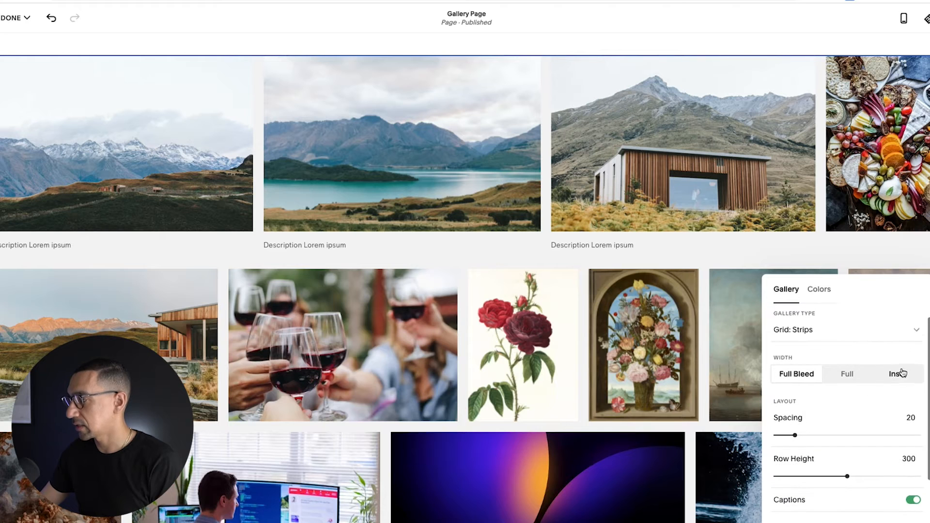
{"action": "scroll", "coordinate": [798, 378], "scroll_direction": "up", "scroll_amount": 1}
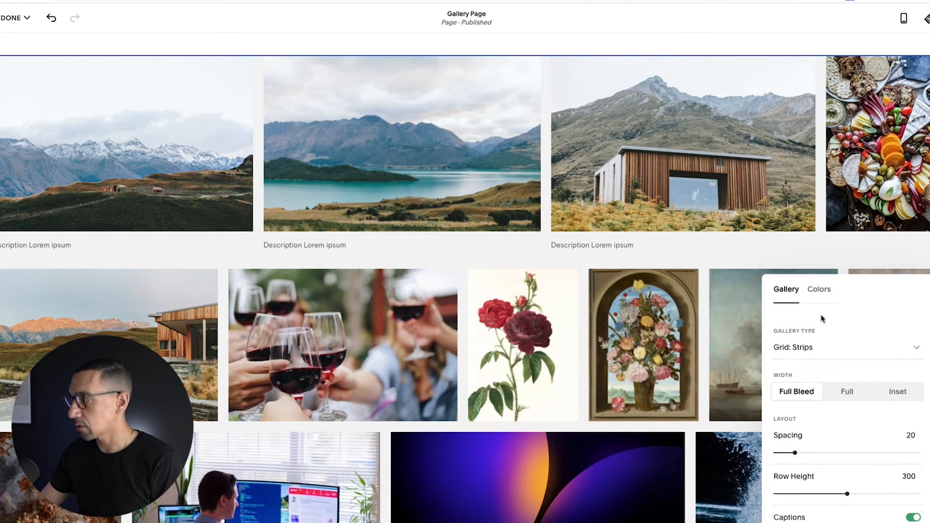
{"action": "left_click", "coordinate": [820, 289]}
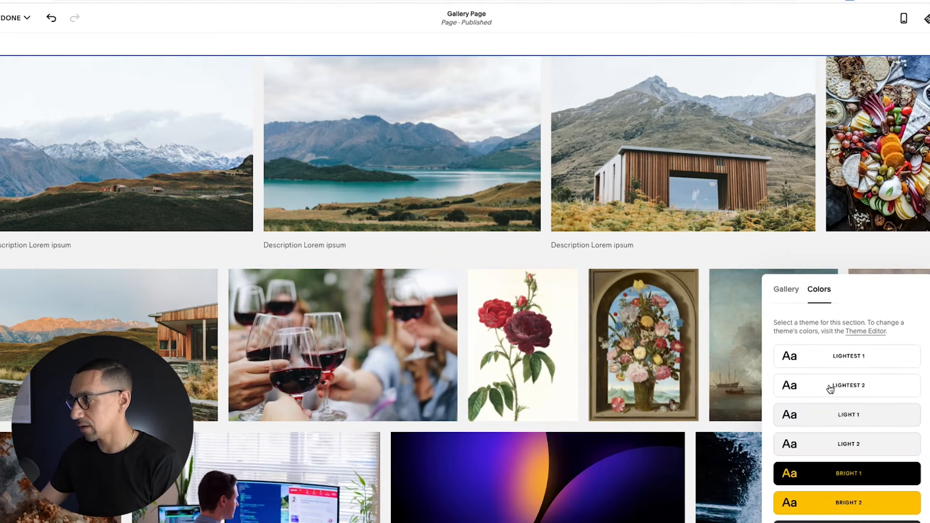
{"action": "left_click", "coordinate": [828, 415]}
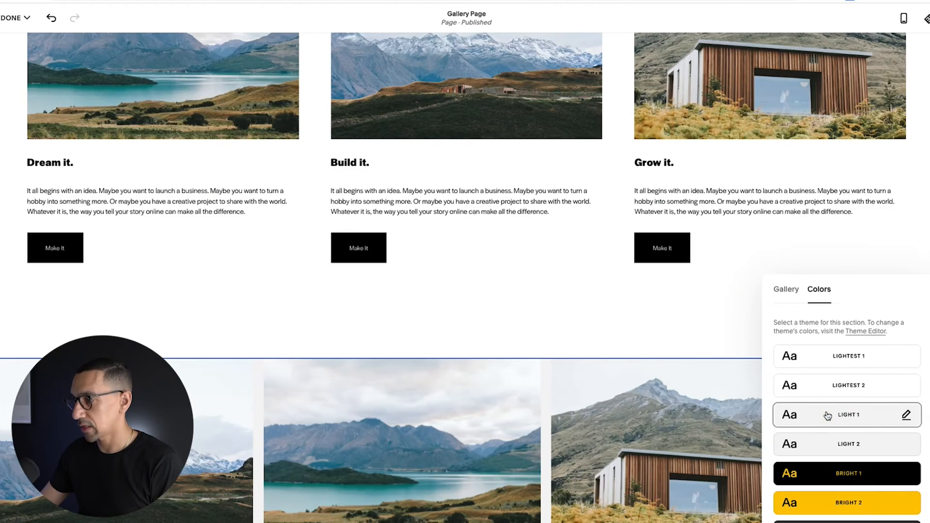
{"action": "scroll", "coordinate": [480, 367], "scroll_direction": "down", "scroll_amount": 10}
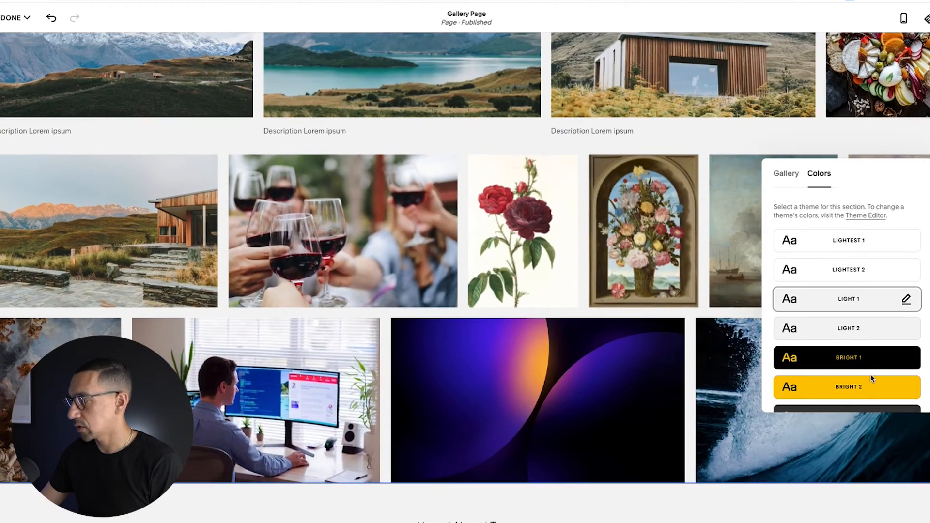
{"action": "left_click", "coordinate": [863, 387]}
{"action": "scroll", "coordinate": [561, 280], "scroll_direction": "down", "scroll_amount": 5}
{"action": "scroll", "coordinate": [562, 296], "scroll_direction": "down", "scroll_amount": 3}
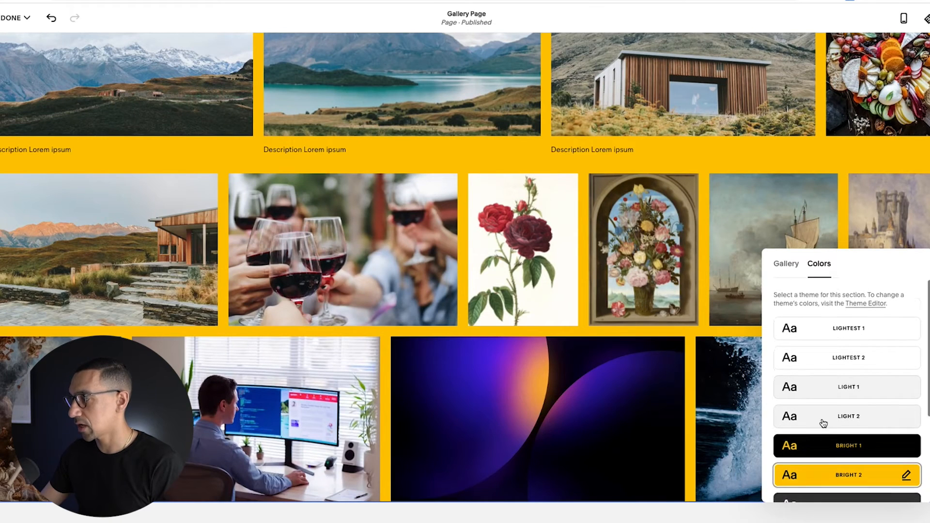
{"action": "scroll", "coordinate": [822, 424], "scroll_direction": "down", "scroll_amount": 1}
{"action": "left_click", "coordinate": [843, 432]}
{"action": "scroll", "coordinate": [620, 301], "scroll_direction": "down", "scroll_amount": 3}
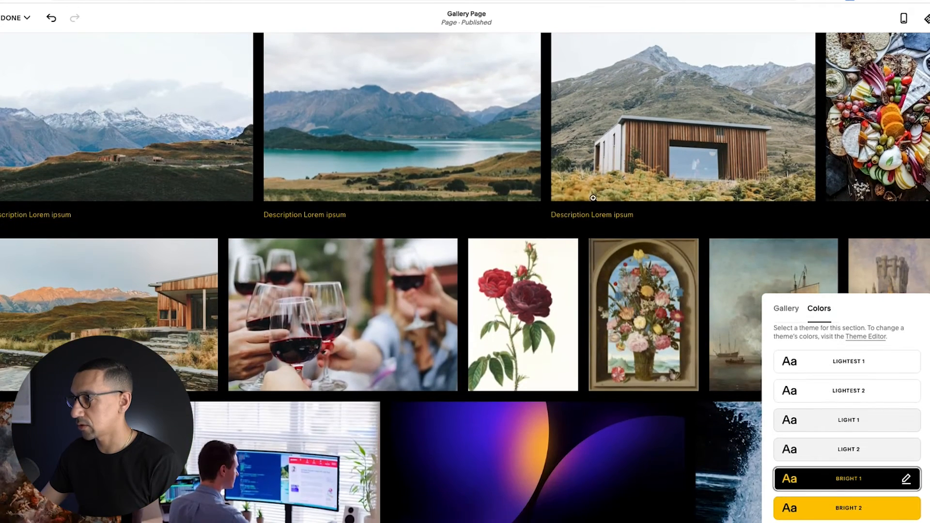
- Apply the Lightest 1 color theme to the gallery section and look over its images and captions
{"action": "left_click", "coordinate": [816, 372]}
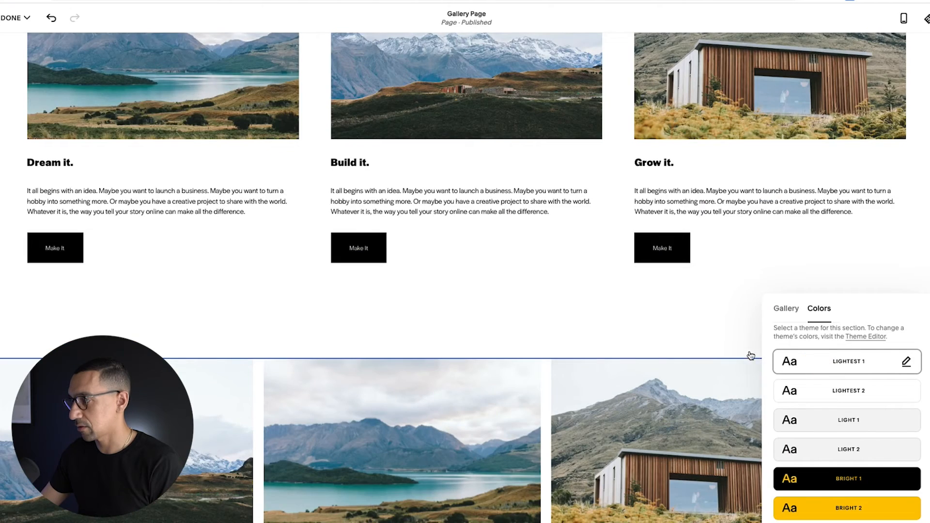
{"action": "scroll", "coordinate": [513, 373], "scroll_direction": "down", "scroll_amount": 6}
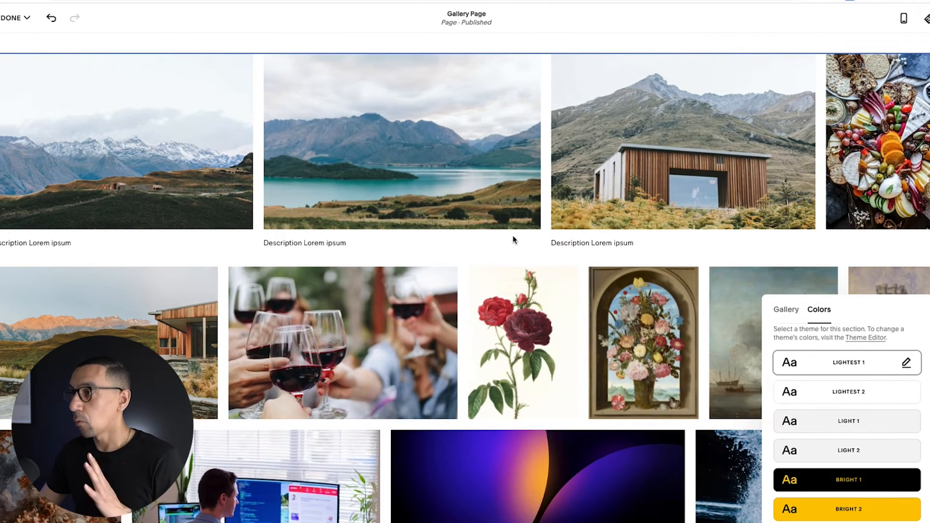
{"action": "scroll", "coordinate": [513, 235], "scroll_direction": "up", "scroll_amount": 1}
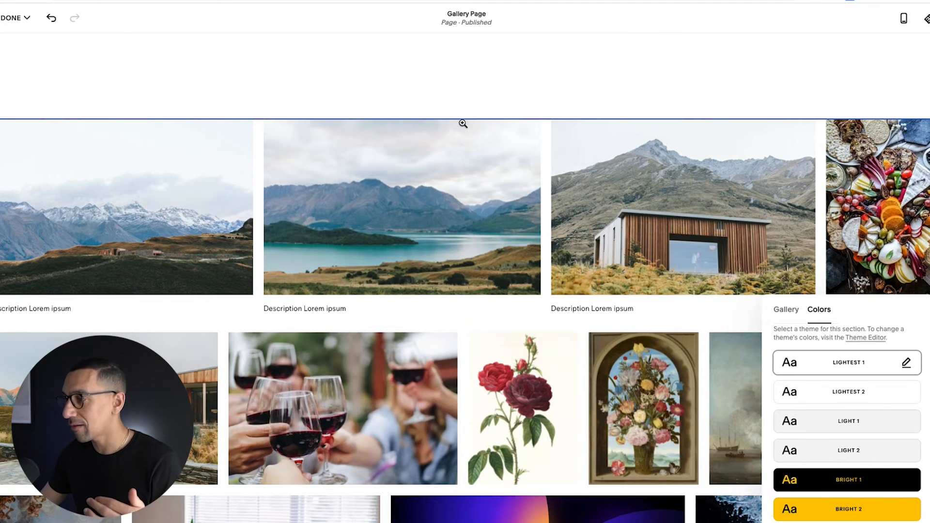
{"action": "scroll", "coordinate": [463, 124], "scroll_direction": "down", "scroll_amount": 4}
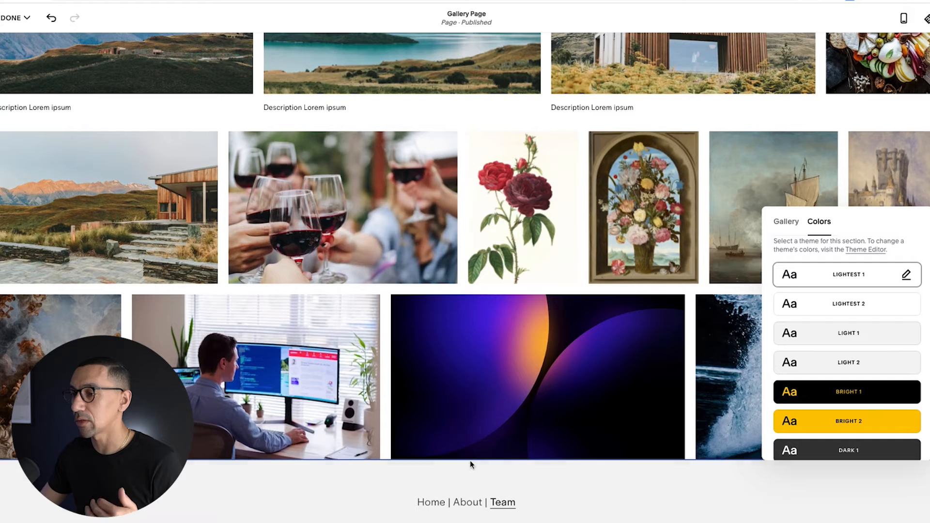
{"action": "mouse_move", "coordinate": [472, 468]}
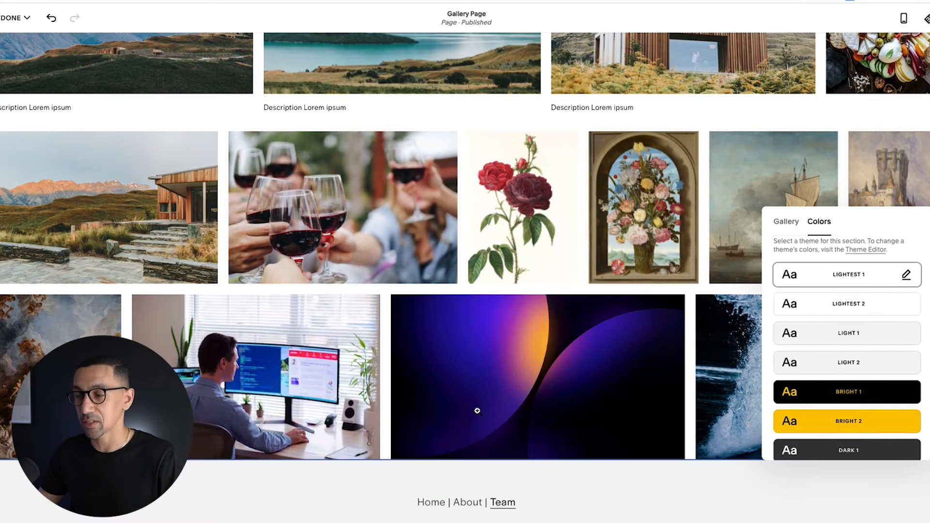
- Add a text block above the placeholder gallery block reading "Gallery Section" and format it as Heading 2
{"action": "scroll", "coordinate": [440, 255], "scroll_direction": "up", "scroll_amount": 15}
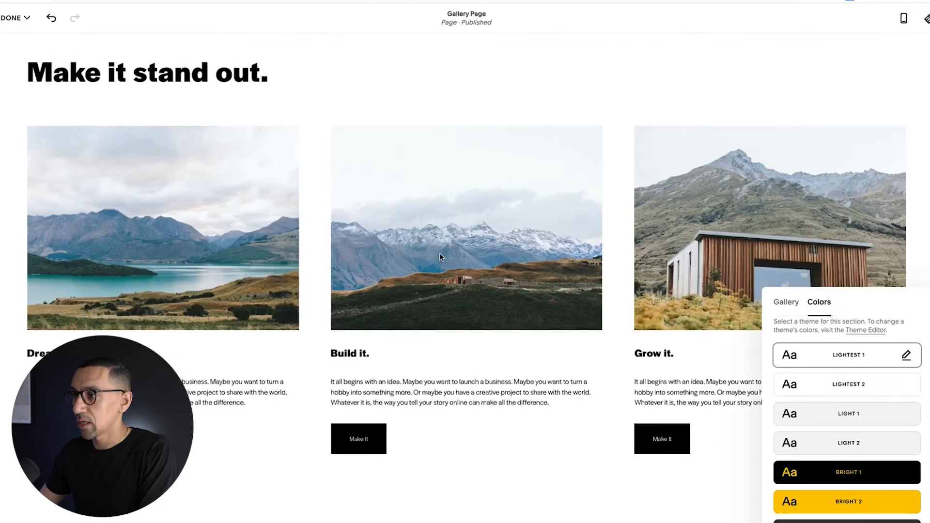
{"action": "scroll", "coordinate": [441, 257], "scroll_direction": "up", "scroll_amount": 10}
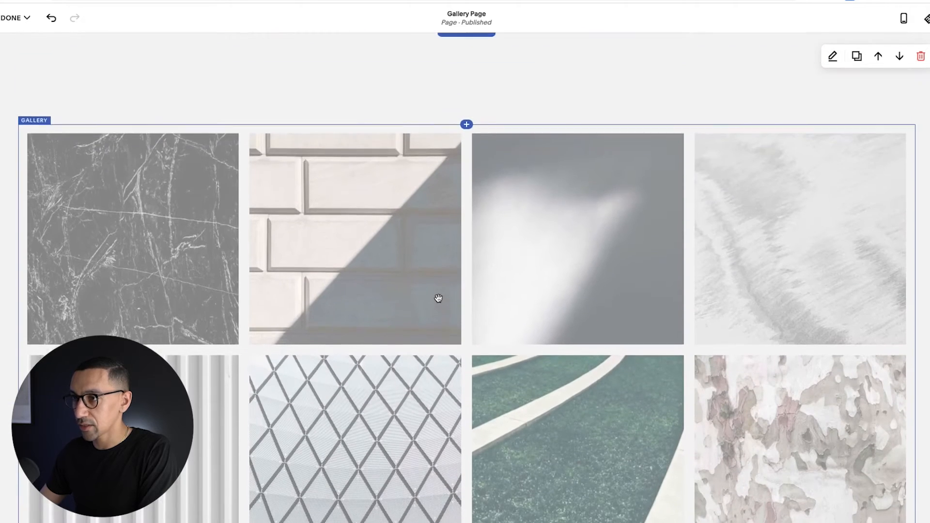
{"action": "scroll", "coordinate": [439, 298], "scroll_direction": "up", "scroll_amount": 1}
{"action": "left_click", "coordinate": [440, 104]}
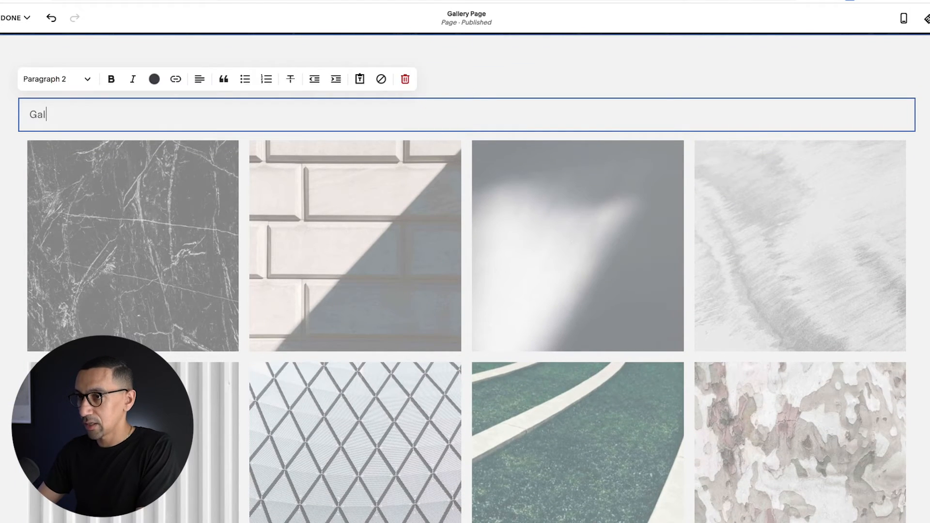
{"action": "key", "text": "super+alt+2"}
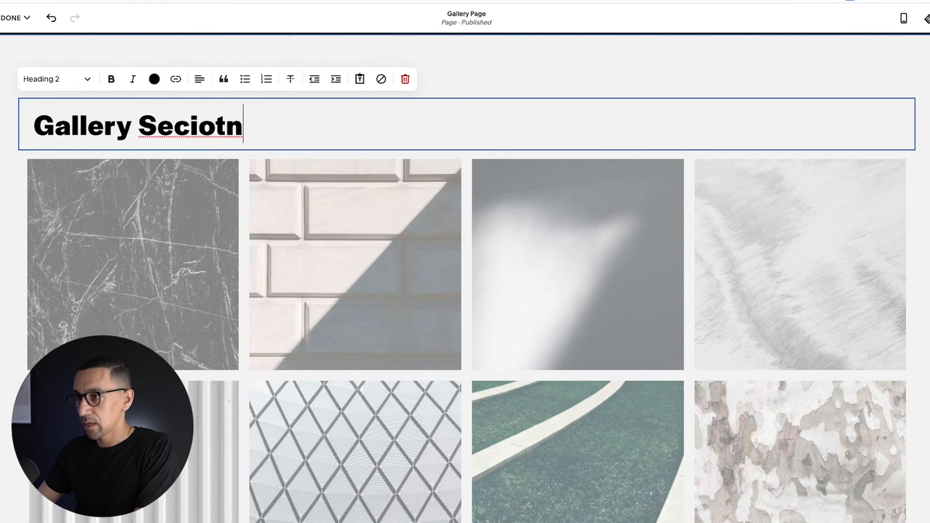
{"action": "key", "text": "alt+BackSpace"}
{"action": "type", "text": "Section"}
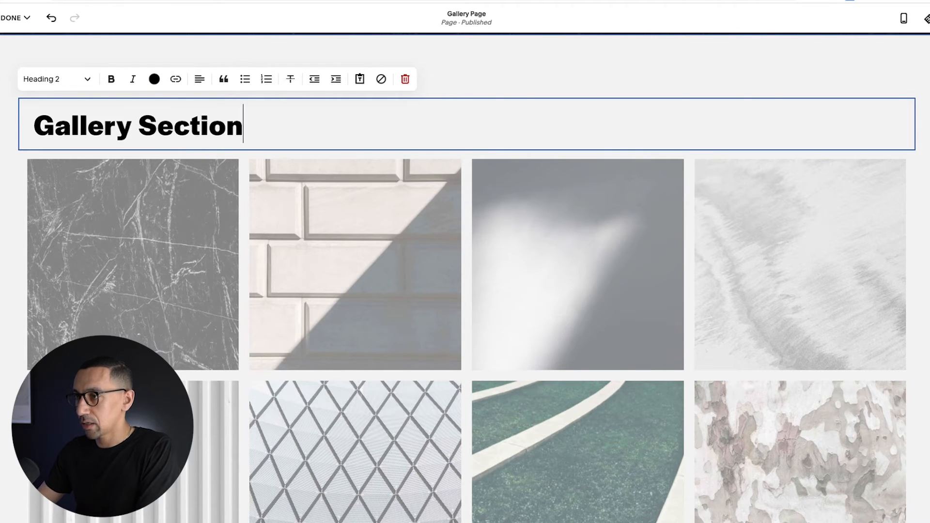
- Center the heading and reword it as "Gallery On A Page Section"
{"action": "left_click", "coordinate": [200, 79]}
{"action": "left_click", "coordinate": [199, 103]}
{"action": "left_click", "coordinate": [542, 92]}
{"action": "left_click", "coordinate": [566, 126]}
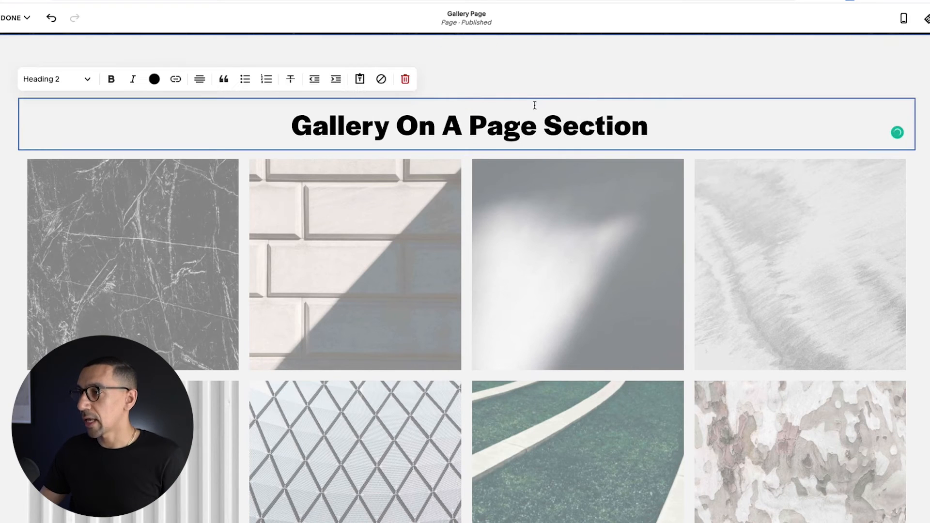
{"action": "left_click", "coordinate": [537, 84]}
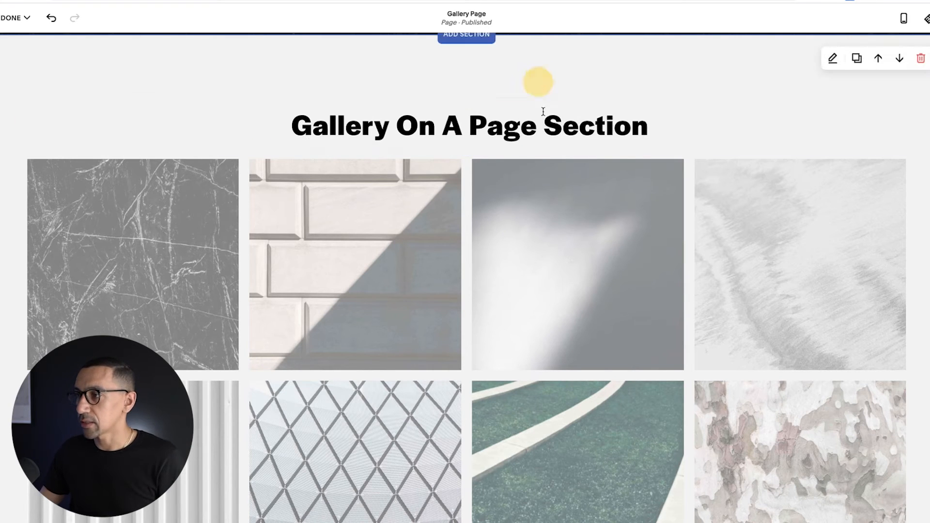
- Move the placeholder gallery block beside the heading so it fills the right half of the section
{"action": "left_click_drag", "start_coordinate": [350, 191], "coordinate": [917, 130]}
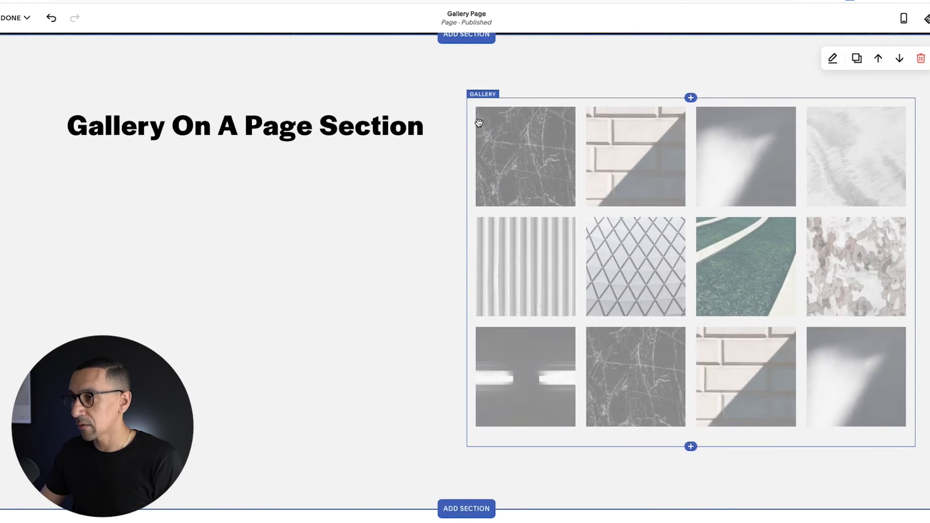
{"action": "scroll", "coordinate": [353, 359], "scroll_direction": "down", "scroll_amount": 20}
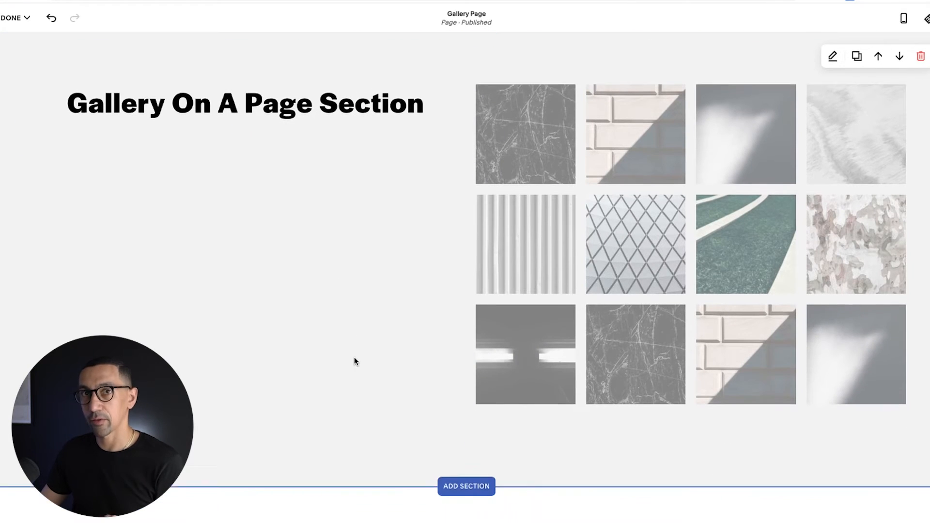
- Add a blank section directly above the Grid: Strips gallery section
{"action": "scroll", "coordinate": [355, 361], "scroll_direction": "down", "scroll_amount": 3}
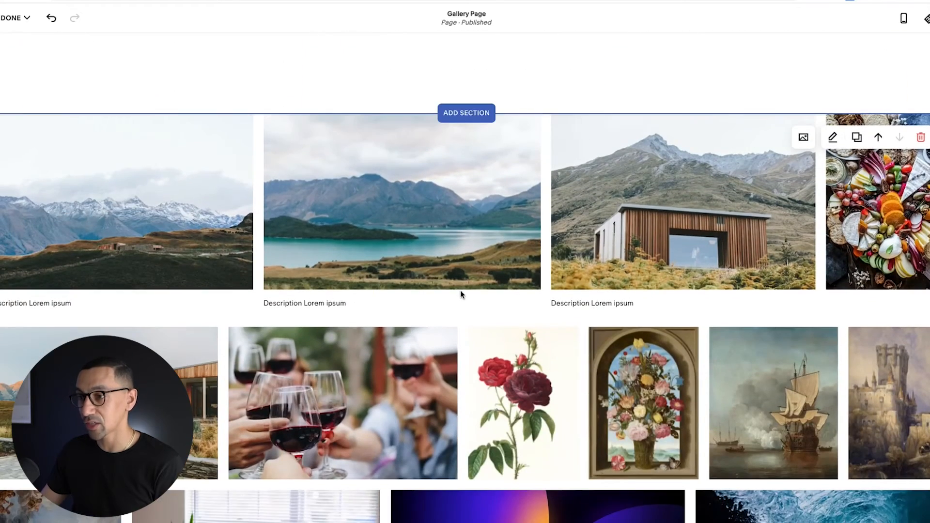
{"action": "scroll", "coordinate": [545, 217], "scroll_direction": "up", "scroll_amount": 1}
{"action": "left_click", "coordinate": [475, 137]}
{"action": "left_click", "coordinate": [128, 179]}
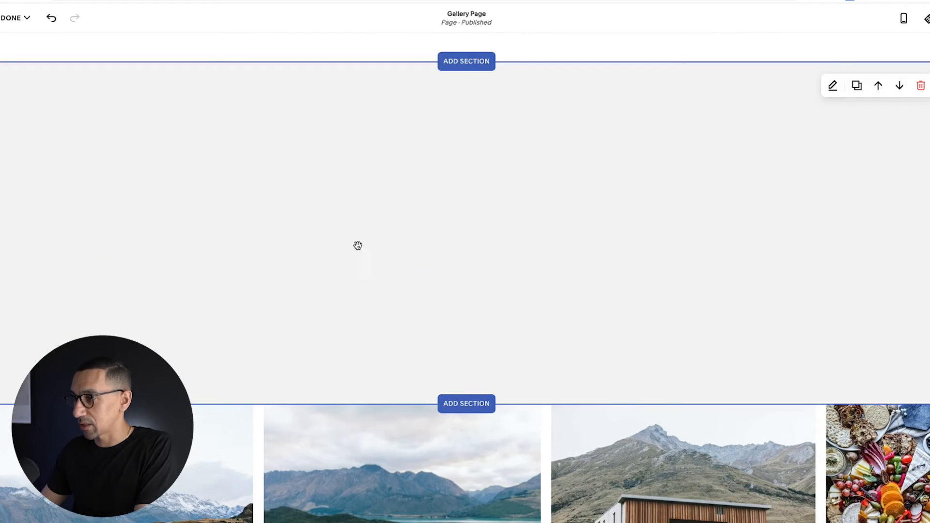
{"action": "left_click", "coordinate": [318, 235]}
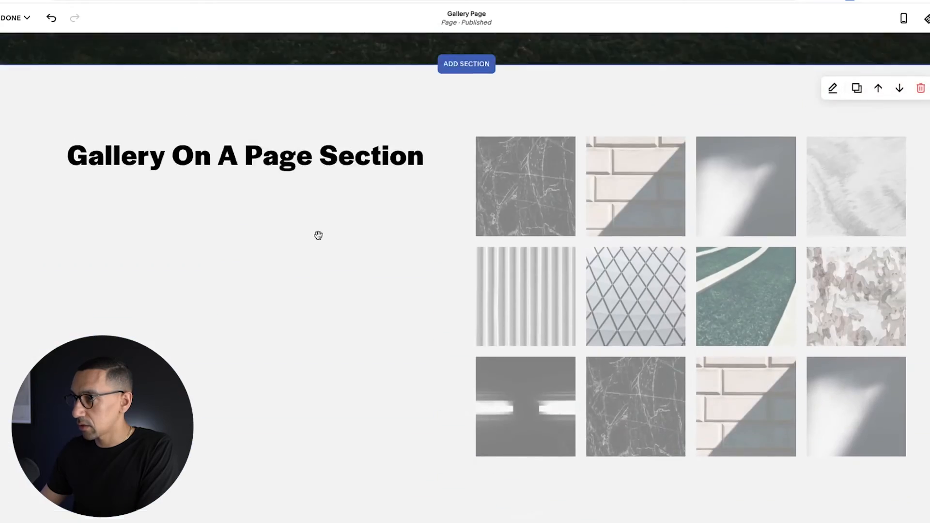
- Copy the "Gallery On A Page Section" heading into the text block of the new blank section
{"action": "scroll", "coordinate": [318, 235], "scroll_direction": "up", "scroll_amount": 5}
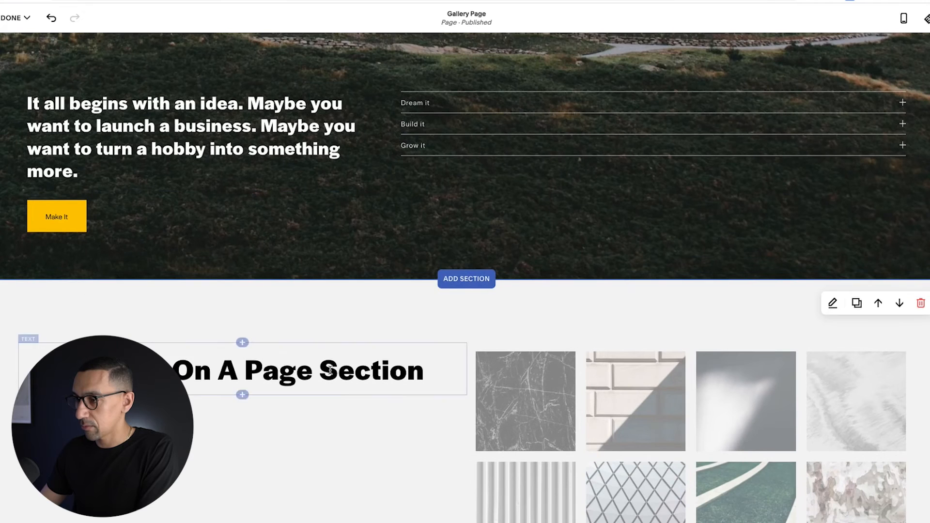
{"action": "triple_click", "coordinate": [331, 370]}
{"action": "key", "text": "ctrl+c"}
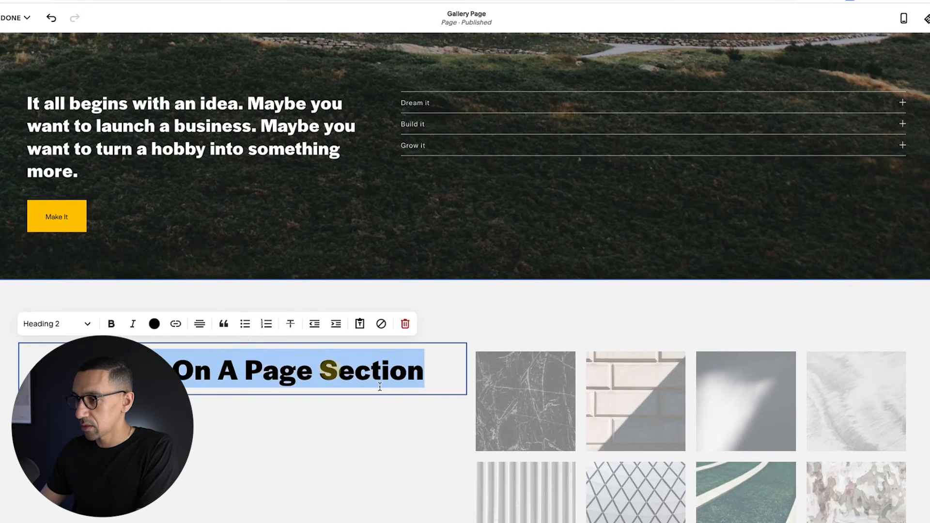
{"action": "scroll", "coordinate": [372, 384], "scroll_direction": "down", "scroll_amount": 15}
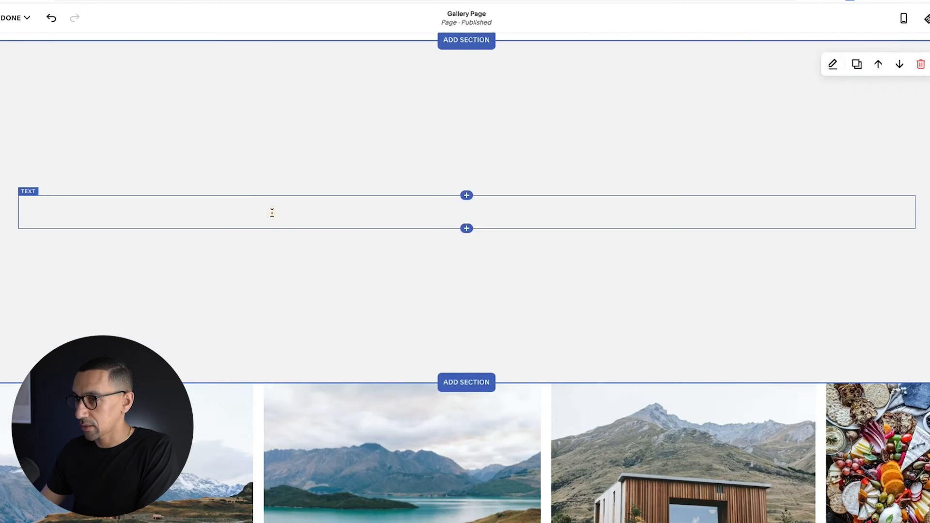
{"action": "left_click", "coordinate": [272, 213]}
{"action": "key", "text": "ctrl+v"}
- Remove the empty line above the pasted heading and center the heading in its text block
{"action": "left_click", "coordinate": [296, 258]}
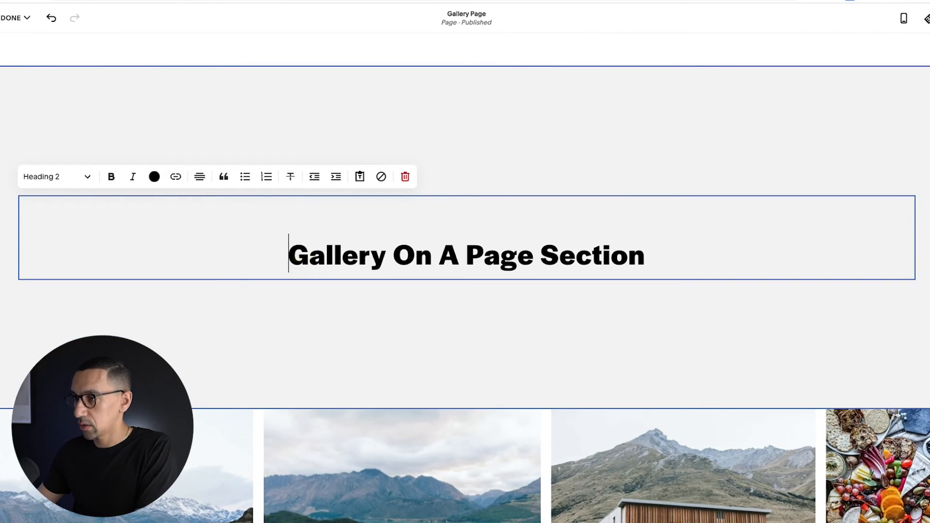
{"action": "key", "text": "BackSpace"}
{"action": "key", "text": "ctrl+z"}
{"action": "left_click", "coordinate": [200, 178]}
{"action": "left_click", "coordinate": [200, 204]}
{"action": "left_click", "coordinate": [664, 160]}
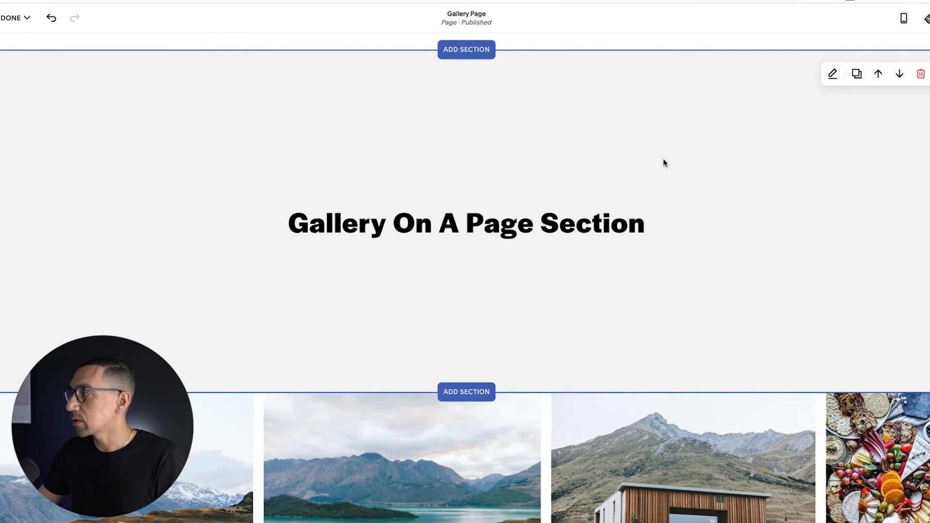
- Set the height of the new heading section to a custom value of 10
{"action": "left_click", "coordinate": [833, 74]}
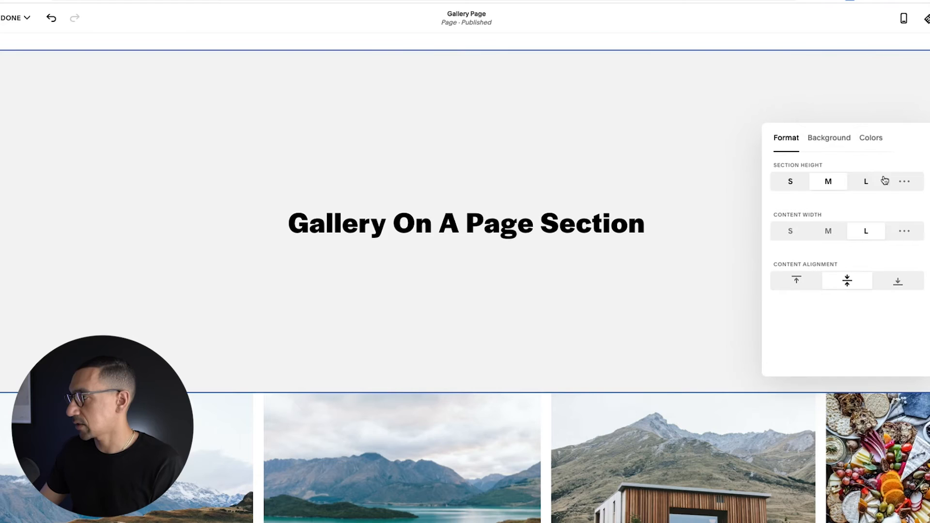
{"action": "left_click", "coordinate": [901, 183]}
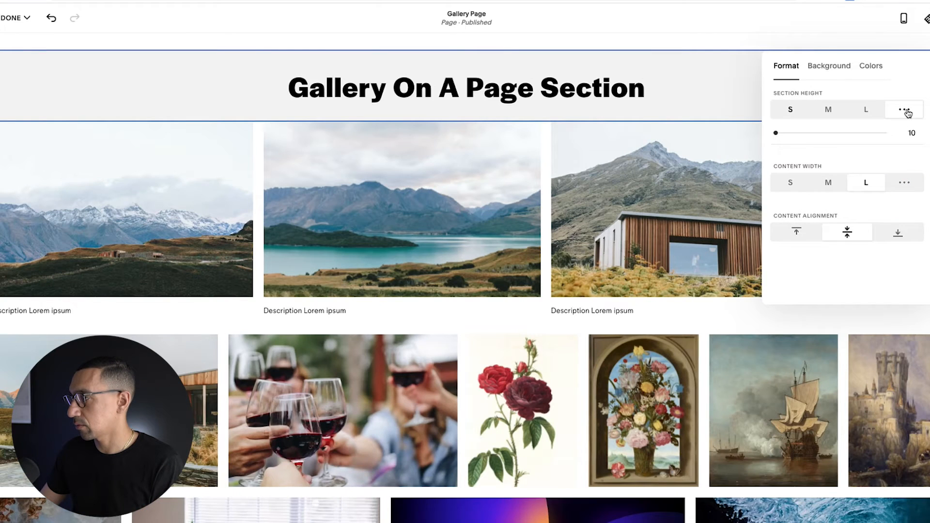
{"action": "scroll", "coordinate": [590, 143], "scroll_direction": "up", "scroll_amount": 1}
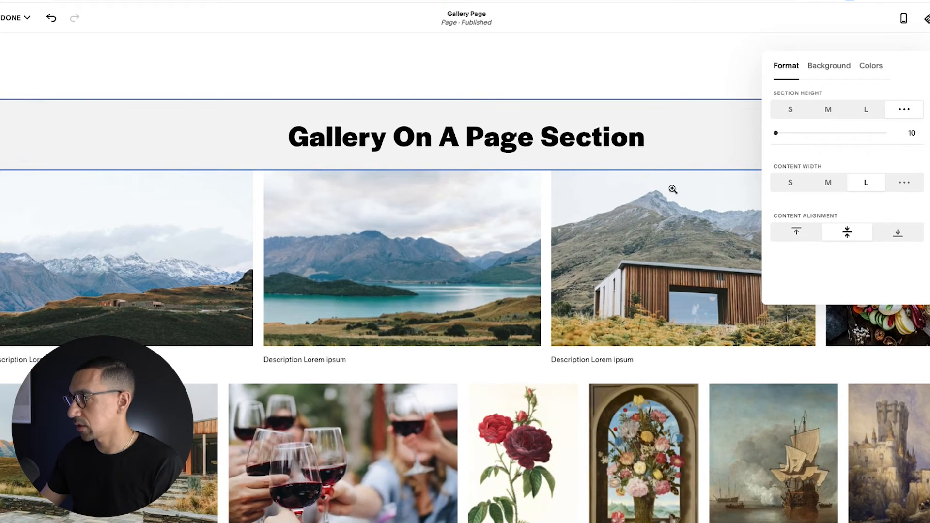
- Apply the Lightest 1 color theme to the "Gallery On A Page Section" heading section and save the page
{"action": "left_click", "coordinate": [866, 72]}
{"action": "left_click", "coordinate": [826, 139]}
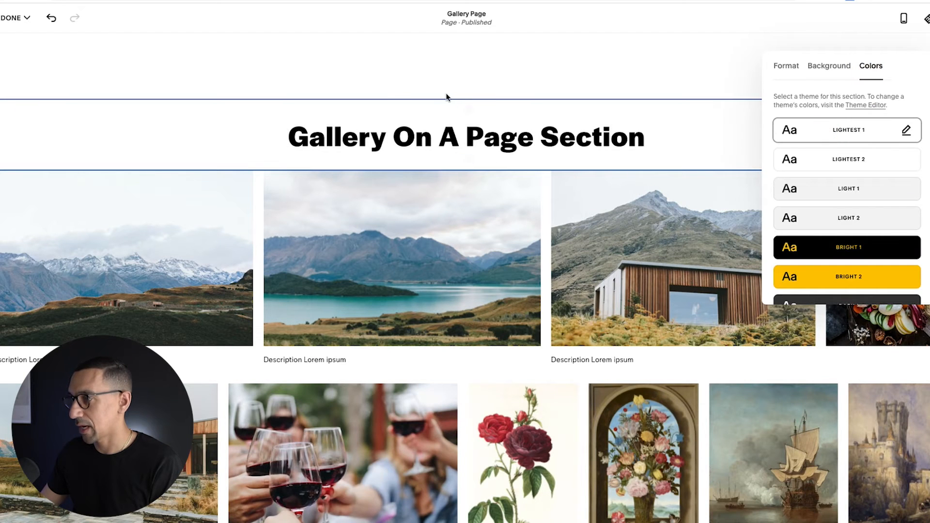
{"action": "left_click", "coordinate": [386, 85]}
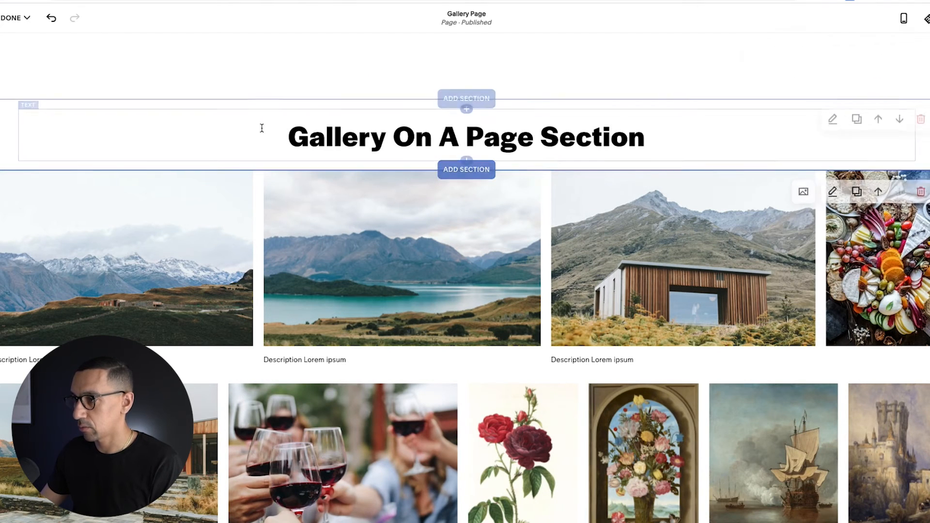
{"action": "left_click", "coordinate": [19, 24]}
{"action": "left_click", "coordinate": [15, 49]}
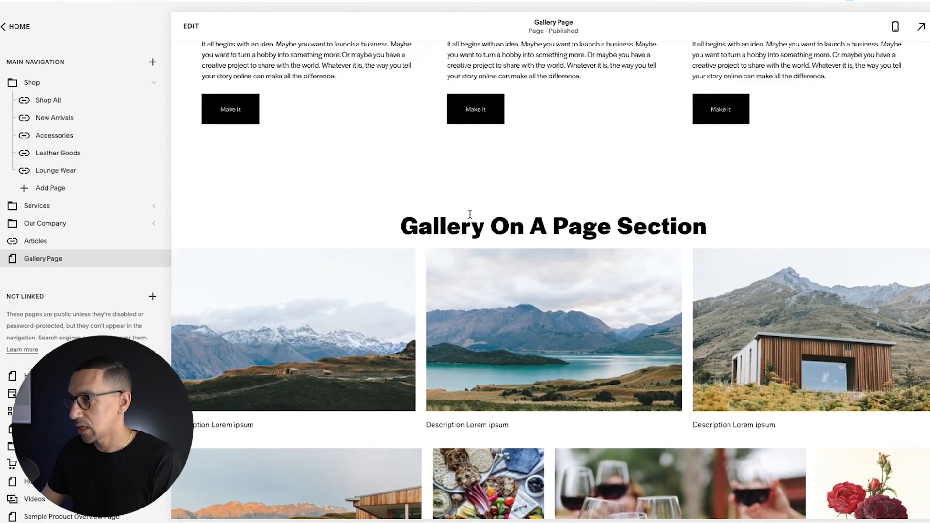
- Review the saved Gallery Page from the heading through the image strips to the footer and back to the top
{"action": "scroll", "coordinate": [485, 341], "scroll_direction": "down", "scroll_amount": 1}
{"action": "scroll", "coordinate": [485, 341], "scroll_direction": "up", "scroll_amount": 1}
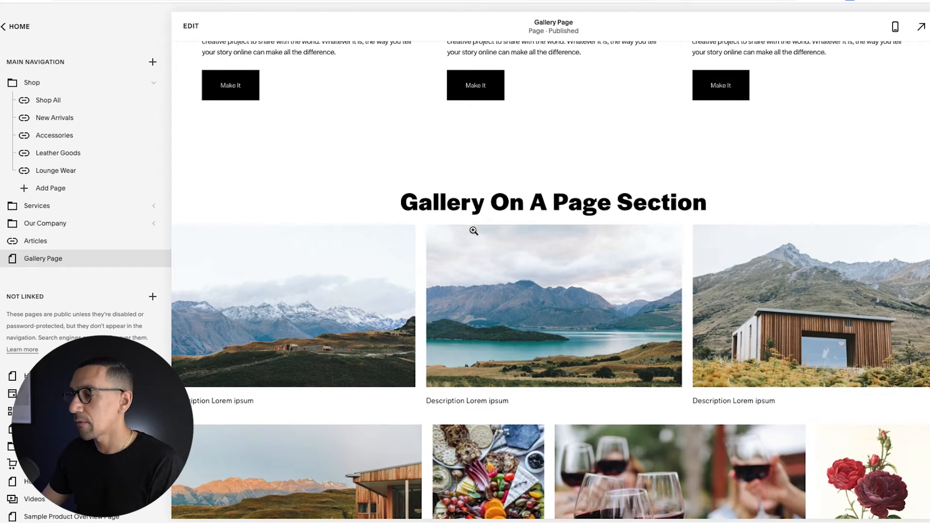
{"action": "scroll", "coordinate": [475, 235], "scroll_direction": "down", "scroll_amount": 9}
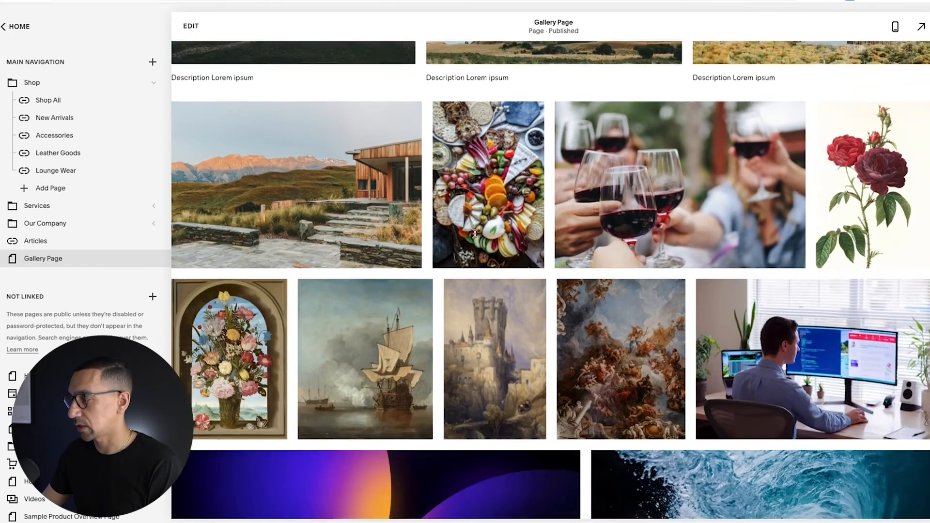
{"action": "scroll", "coordinate": [475, 235], "scroll_direction": "down", "scroll_amount": 3}
{"action": "scroll", "coordinate": [475, 233], "scroll_direction": "up", "scroll_amount": 6}
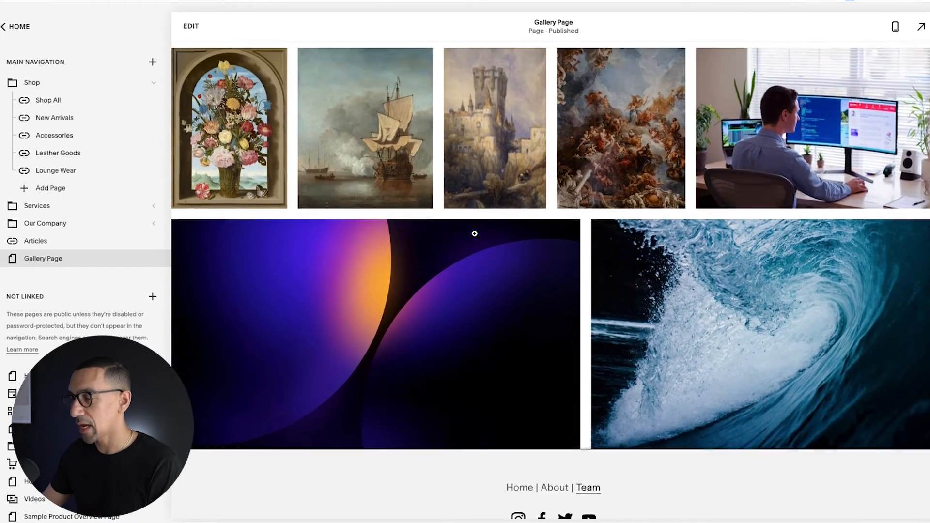
{"action": "scroll", "coordinate": [474, 234], "scroll_direction": "up", "scroll_amount": 10}
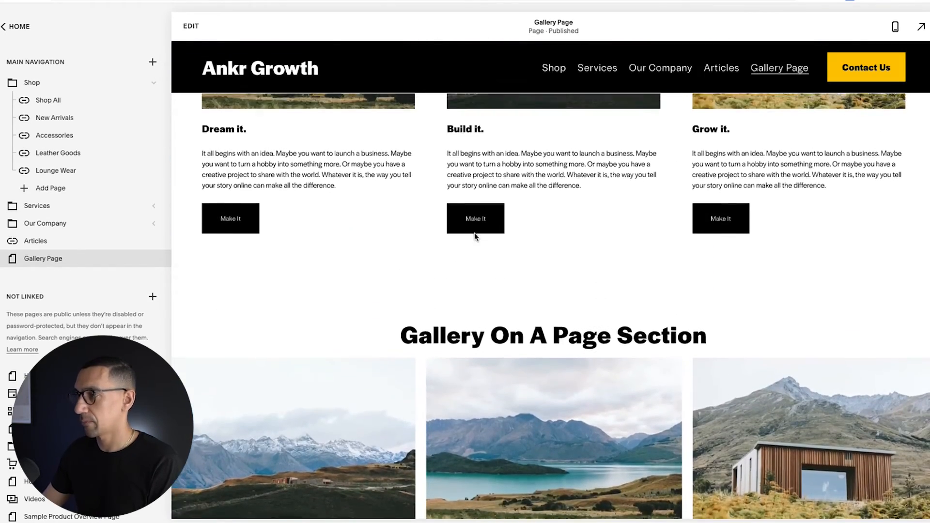
{"action": "scroll", "coordinate": [475, 237], "scroll_direction": "up", "scroll_amount": 2}
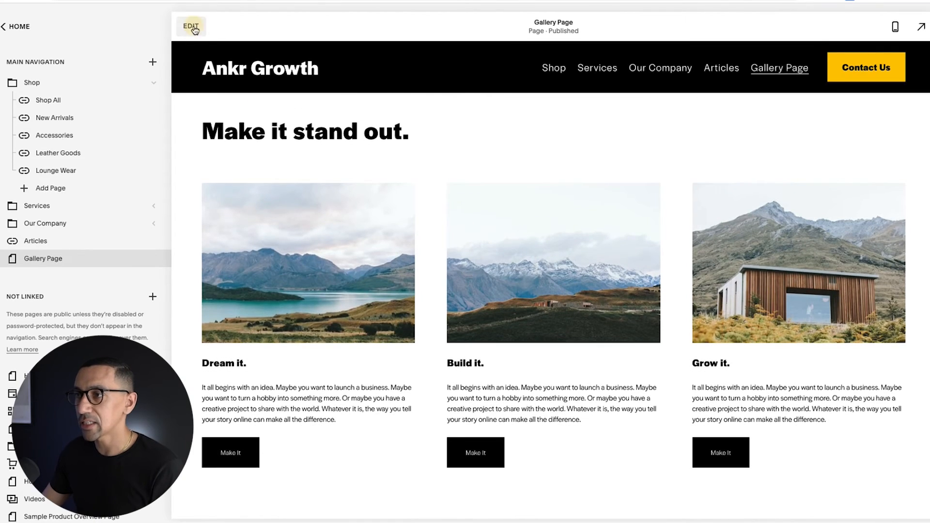
- In the "Make it stand out." list section, try the section button on and off, and hide the item buttons
{"action": "left_click", "coordinate": [191, 26]}
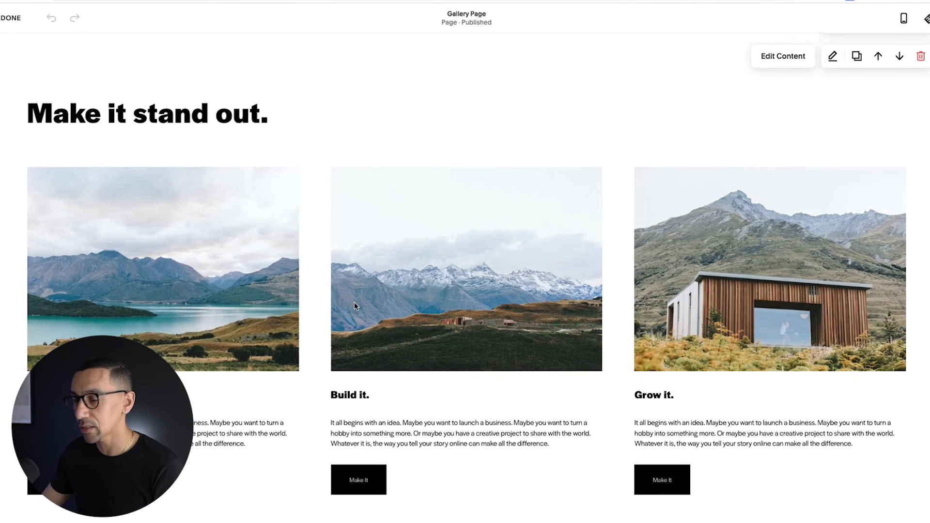
{"action": "left_click", "coordinate": [792, 57]}
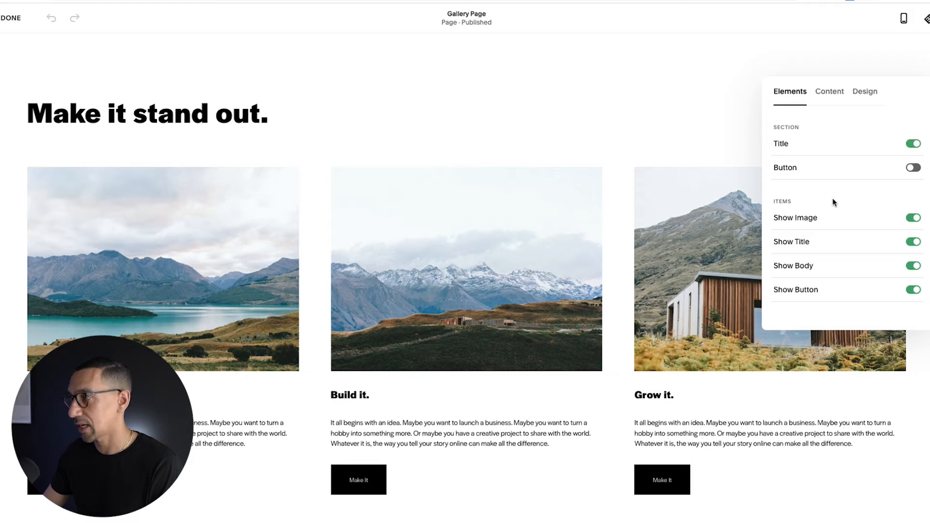
{"action": "left_click", "coordinate": [914, 168]}
{"action": "scroll", "coordinate": [581, 231], "scroll_direction": "down", "scroll_amount": 2}
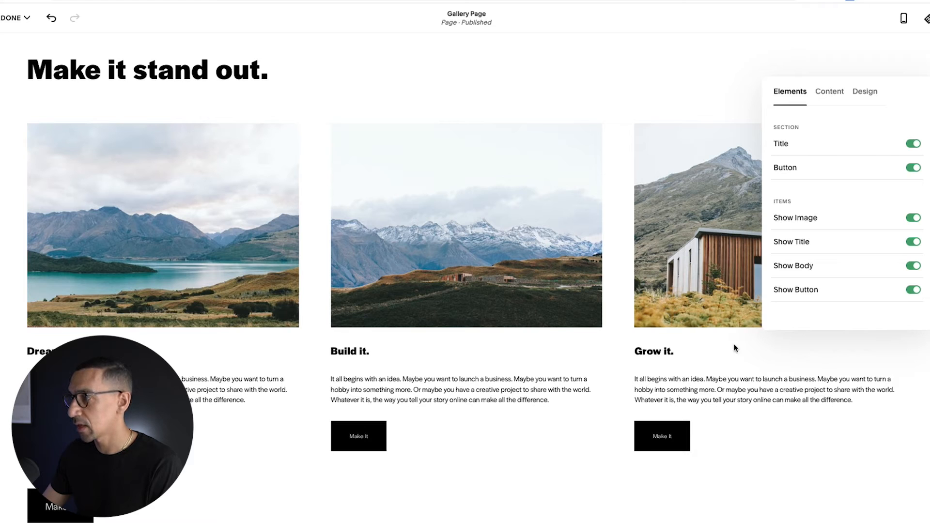
{"action": "left_click", "coordinate": [918, 170]}
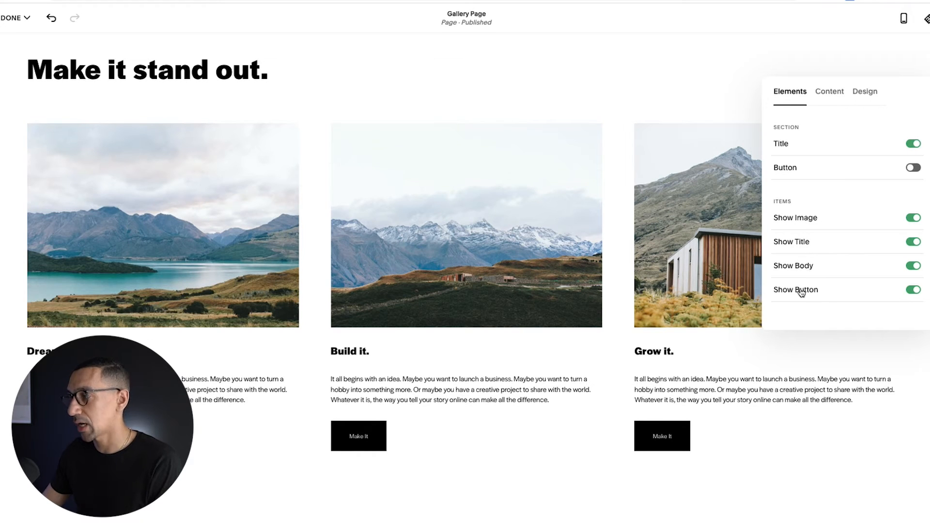
{"action": "left_click", "coordinate": [914, 290]}
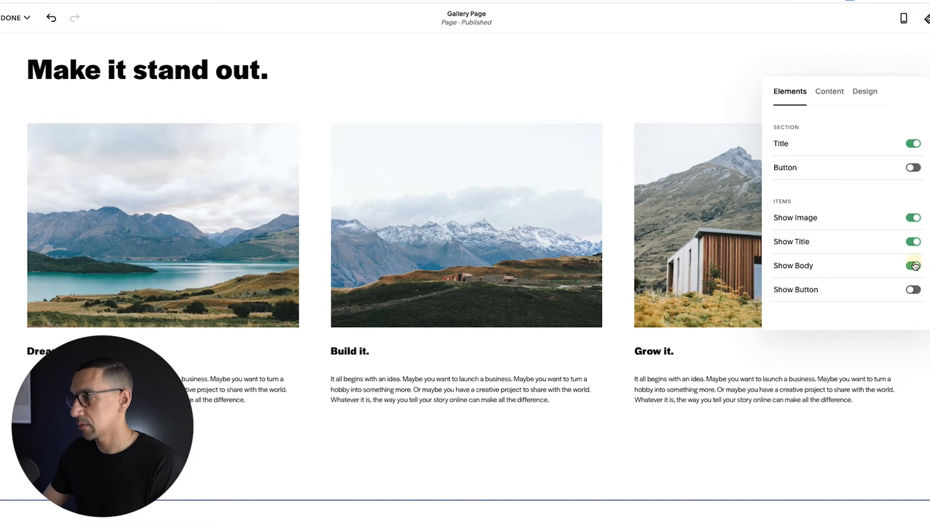
- Try hiding the list items' body, title and image one at a time, turning each one back on
{"action": "left_click", "coordinate": [914, 266]}
{"action": "left_click", "coordinate": [914, 266]}
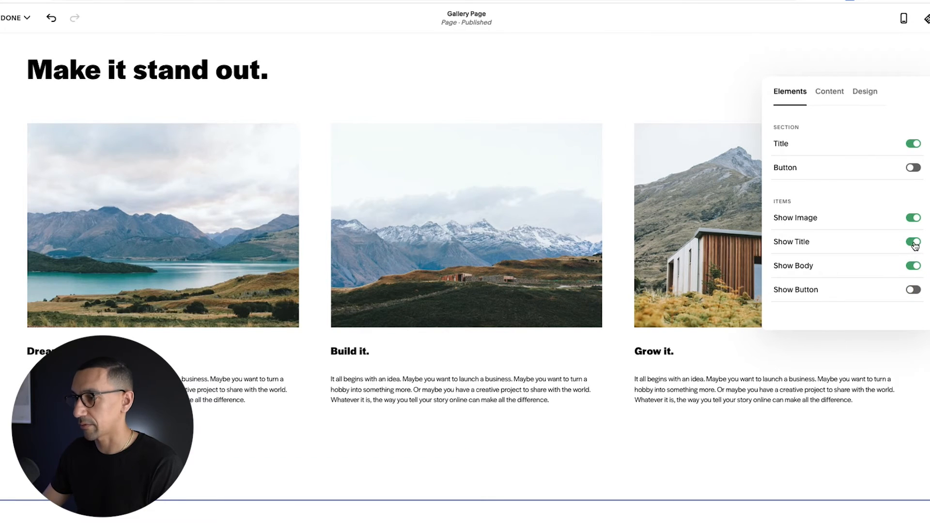
{"action": "left_click", "coordinate": [914, 243]}
{"action": "left_click", "coordinate": [914, 242]}
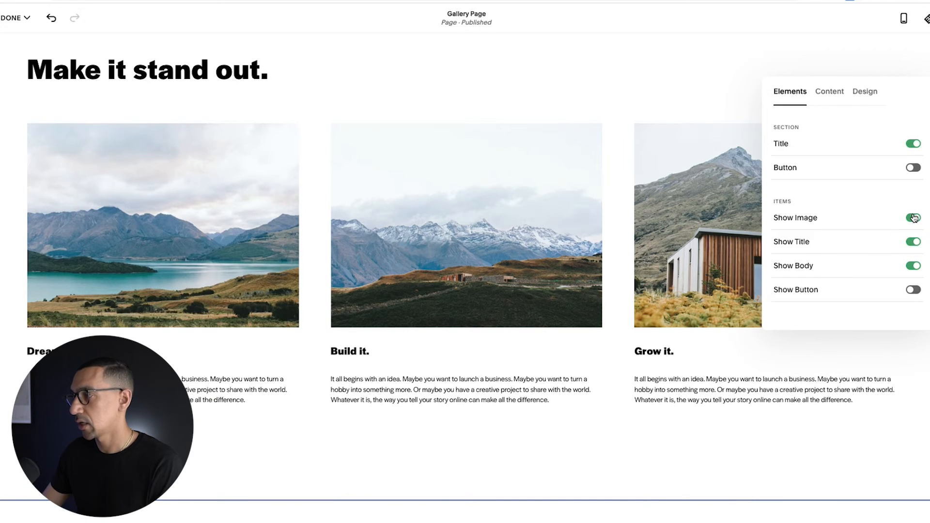
{"action": "left_click", "coordinate": [914, 218]}
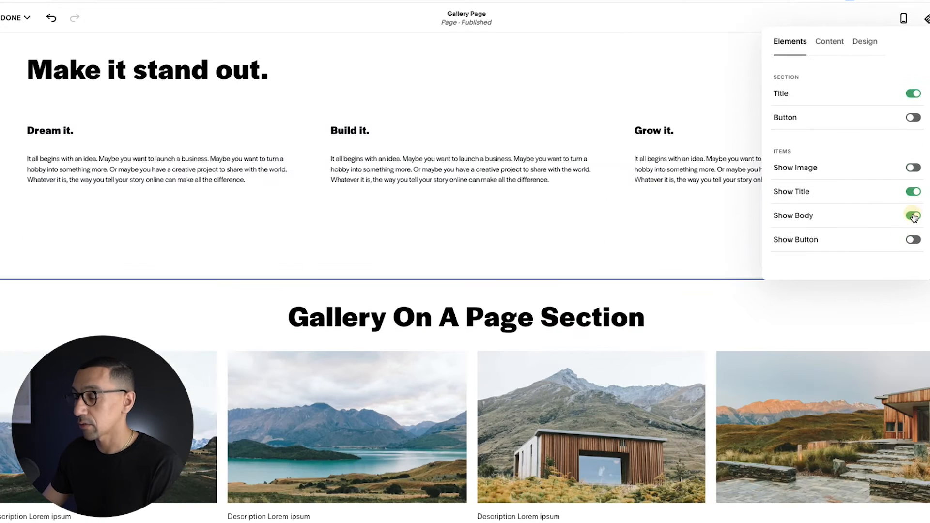
{"action": "left_click", "coordinate": [914, 167]}
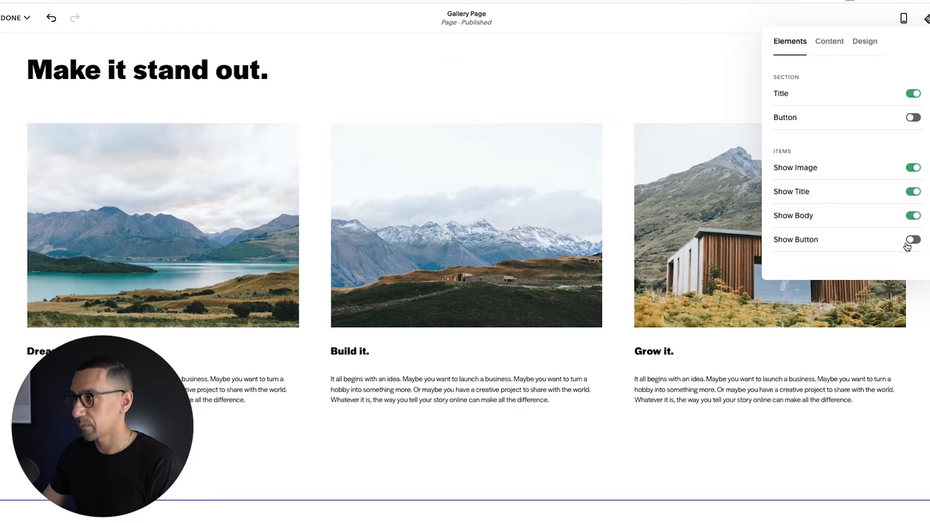
- Center the list section's title and change its text to "List Section"
{"action": "left_click", "coordinate": [831, 43]}
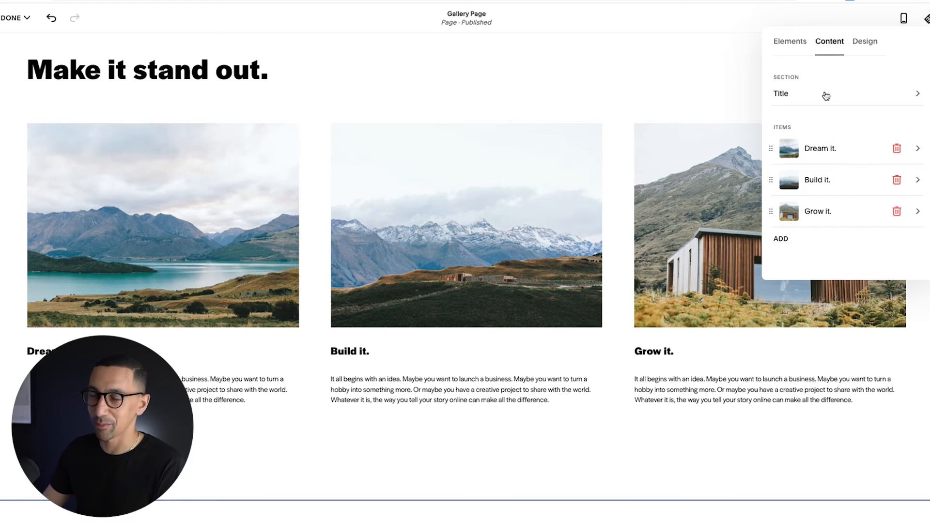
{"action": "left_click", "coordinate": [802, 94]}
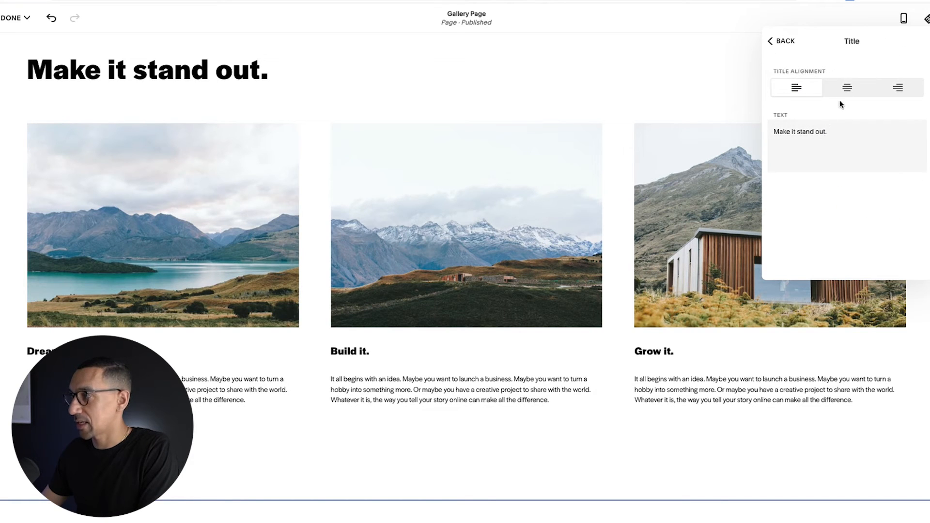
{"action": "left_click", "coordinate": [847, 89]}
{"action": "triple_click", "coordinate": [843, 146]}
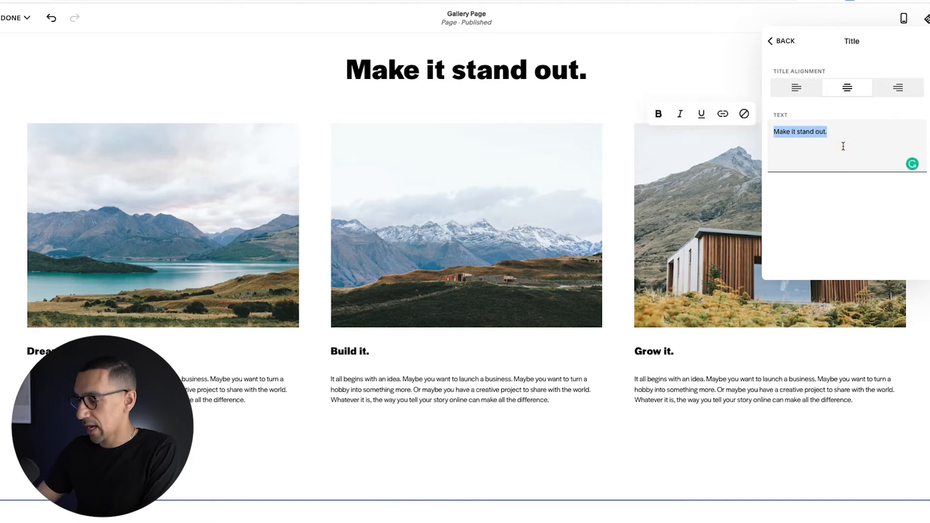
{"action": "type", "text": "Gallery On A Page Section"}
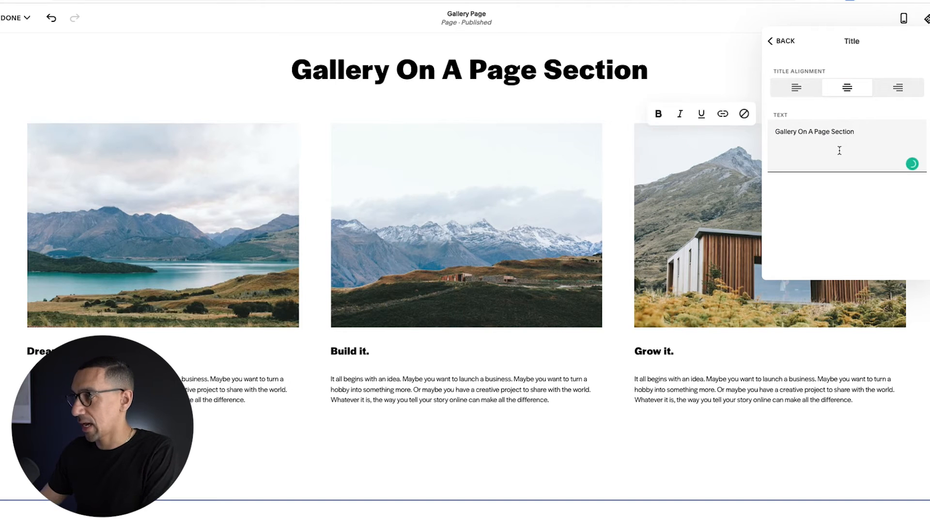
{"action": "double_click", "coordinate": [781, 131]}
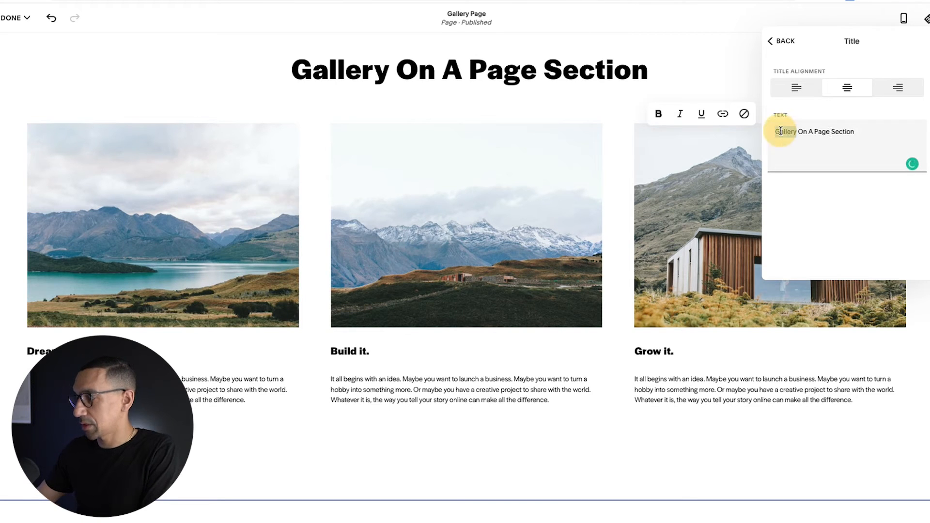
{"action": "type", "text": "List"}
{"action": "left_click_drag", "start_coordinate": [786, 132], "coordinate": [822, 132]}
{"action": "key", "text": "BackSpace"}
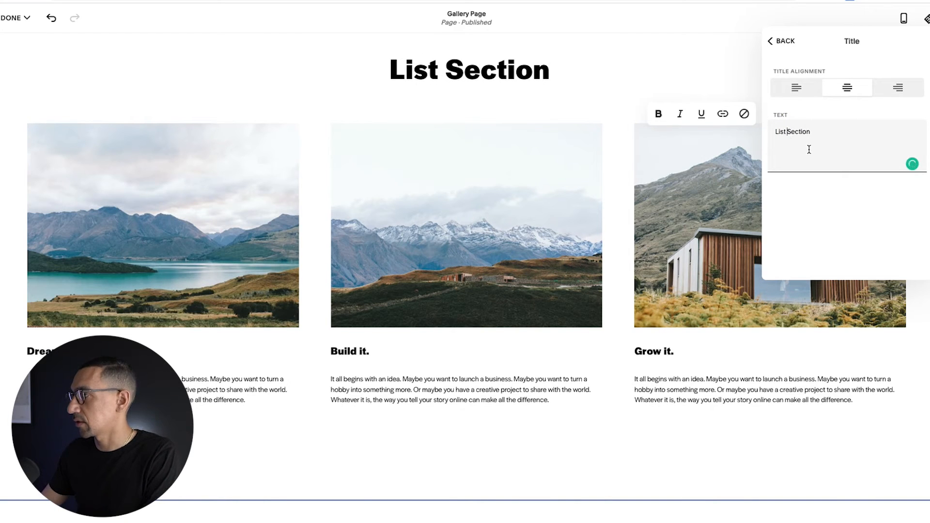
{"action": "left_click", "coordinate": [783, 41]}
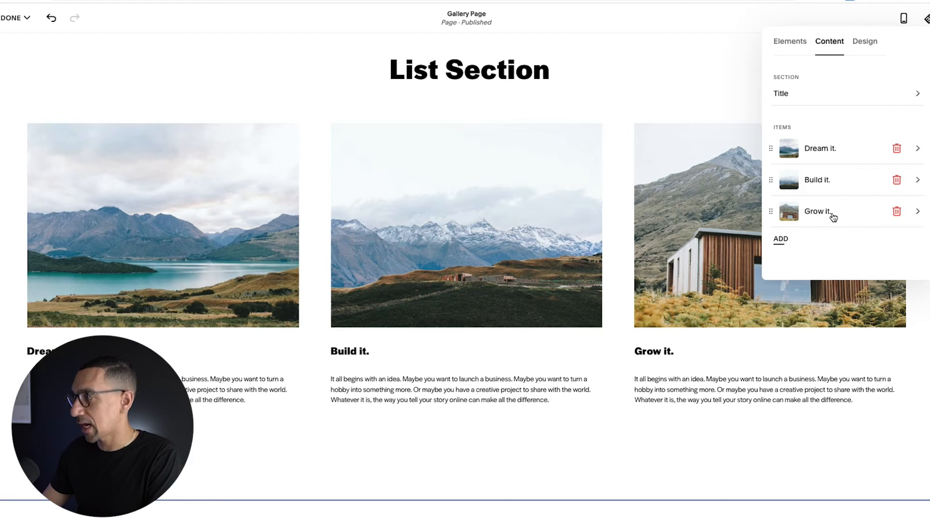
- Replace the image of the "Dream it." list item with the photo of people toasting with wine glasses
{"action": "left_click", "coordinate": [826, 152]}
{"action": "left_click", "coordinate": [899, 200]}
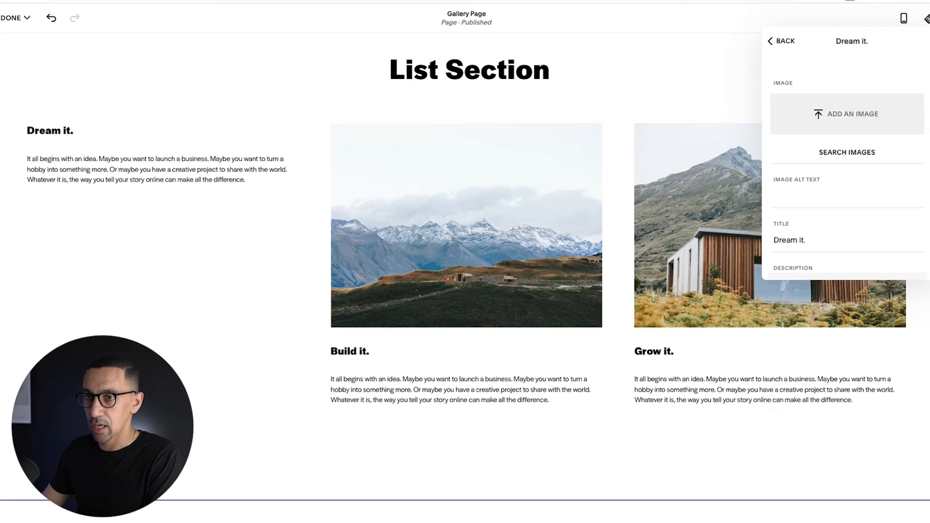
{"action": "left_click_drag", "start_coordinate": [229, 150], "coordinate": [826, 121]}
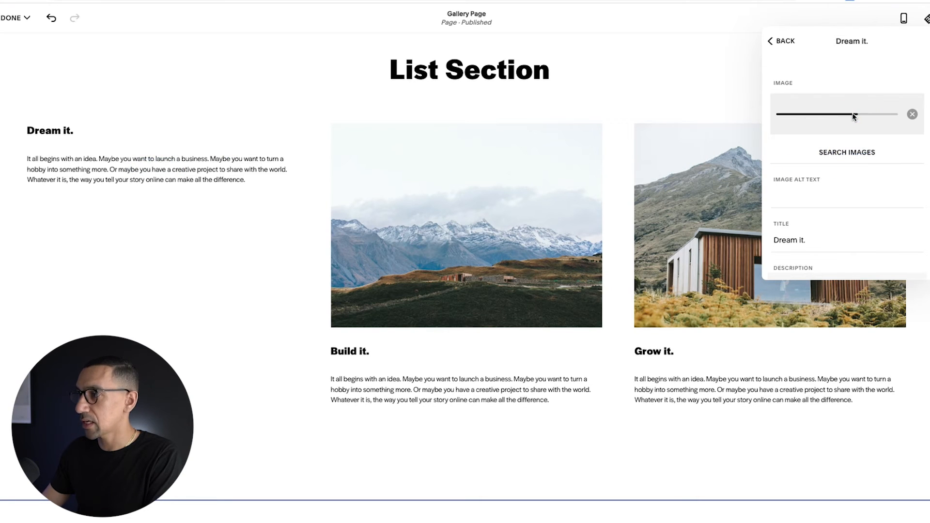
{"action": "scroll", "coordinate": [842, 182], "scroll_direction": "down", "scroll_amount": 2}
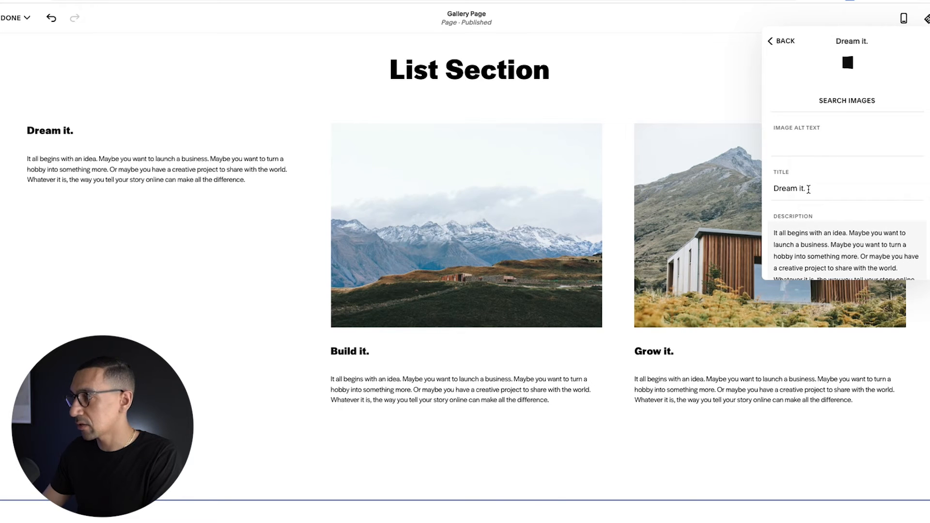
{"action": "scroll", "coordinate": [809, 189], "scroll_direction": "down", "scroll_amount": 2}
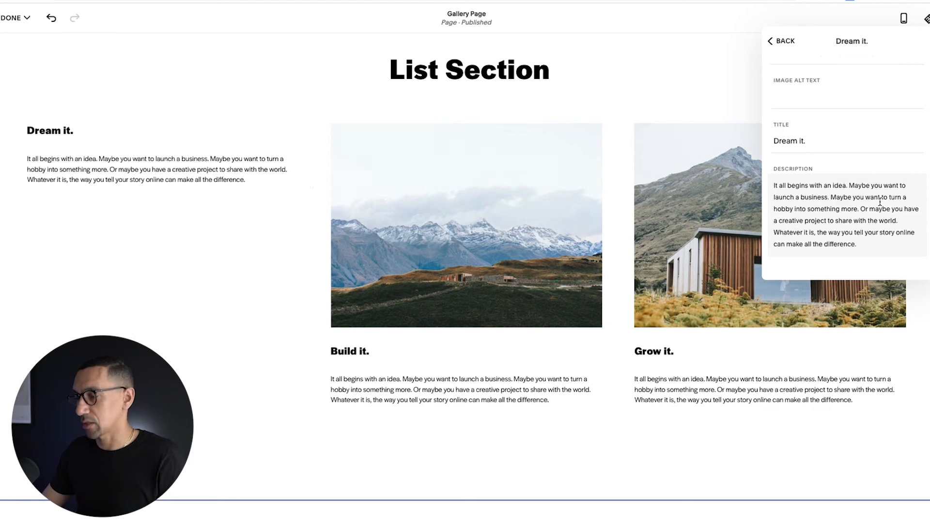
{"action": "scroll", "coordinate": [854, 156], "scroll_direction": "down", "scroll_amount": 3}
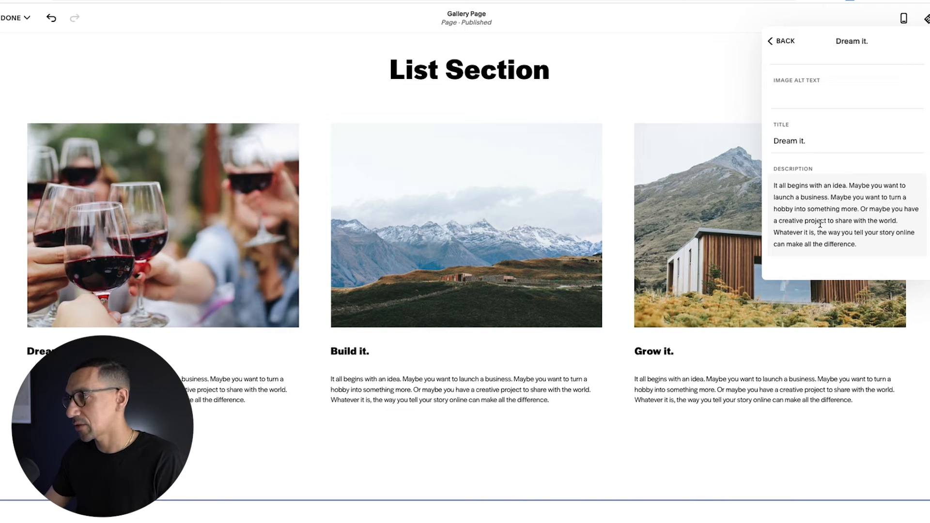
{"action": "scroll", "coordinate": [822, 79], "scroll_direction": "up", "scroll_amount": 4}
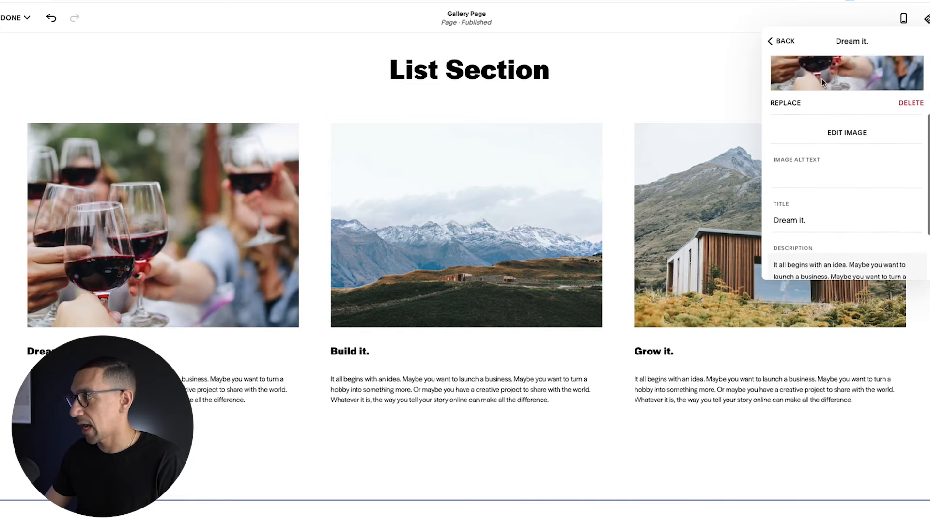
{"action": "left_click", "coordinate": [785, 43]}
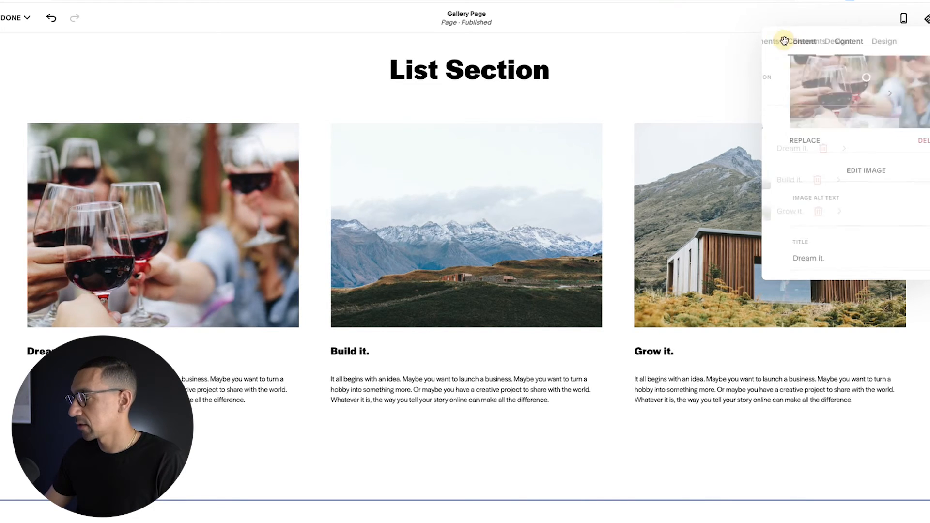
- Look through the "Dream it." item's image, alt text, title and description settings
{"action": "left_click", "coordinate": [820, 150]}
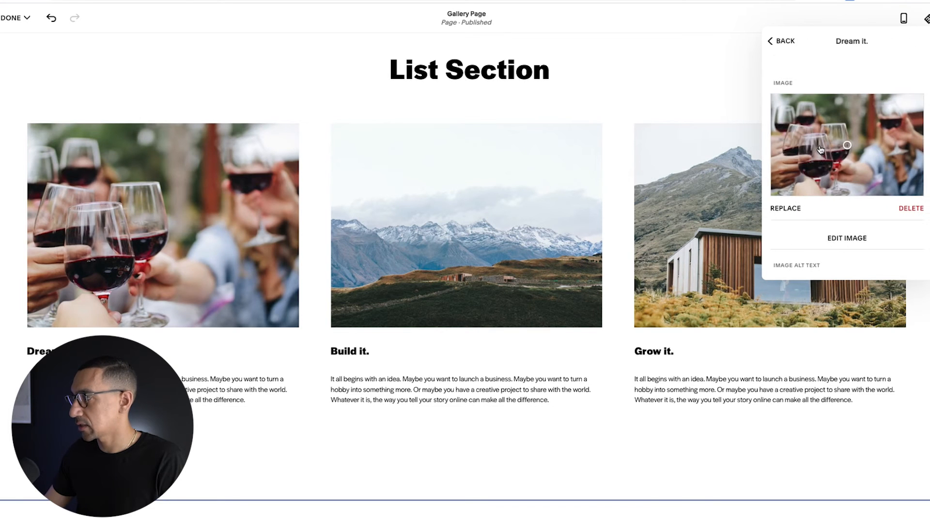
{"action": "scroll", "coordinate": [817, 182], "scroll_direction": "down", "scroll_amount": 1}
{"action": "scroll", "coordinate": [819, 184], "scroll_direction": "up", "scroll_amount": 1}
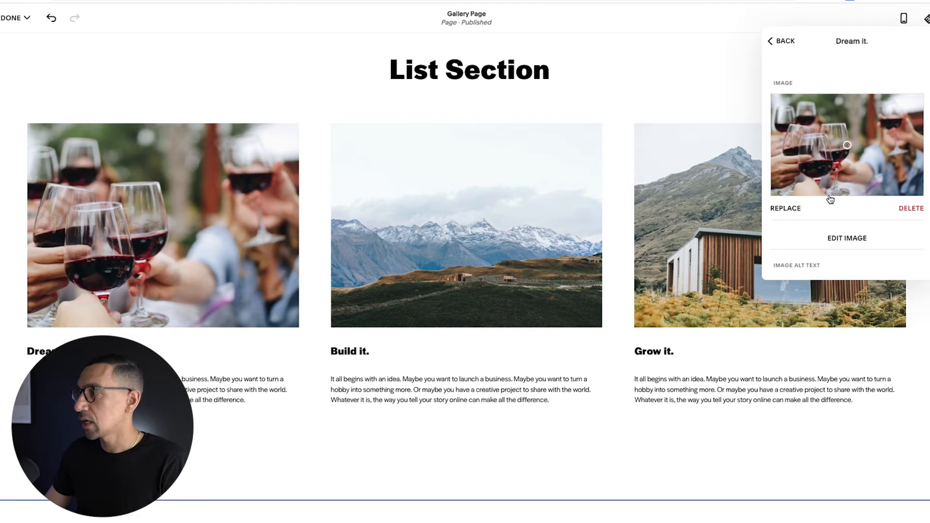
{"action": "scroll", "coordinate": [829, 196], "scroll_direction": "down", "scroll_amount": 2}
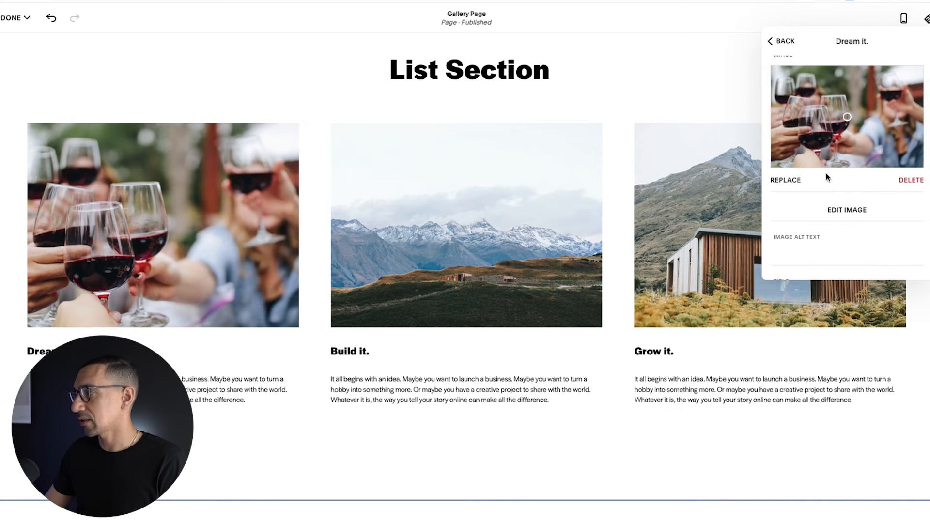
{"action": "scroll", "coordinate": [827, 173], "scroll_direction": "down", "scroll_amount": 2}
{"action": "scroll", "coordinate": [783, 212], "scroll_direction": "down", "scroll_amount": 9}
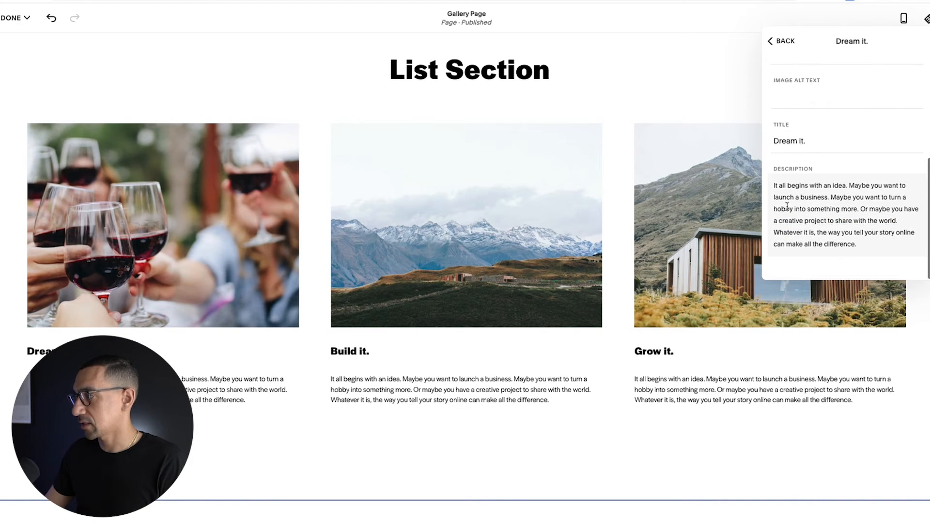
- Show a button on every item of the list section
{"action": "left_click", "coordinate": [782, 42]}
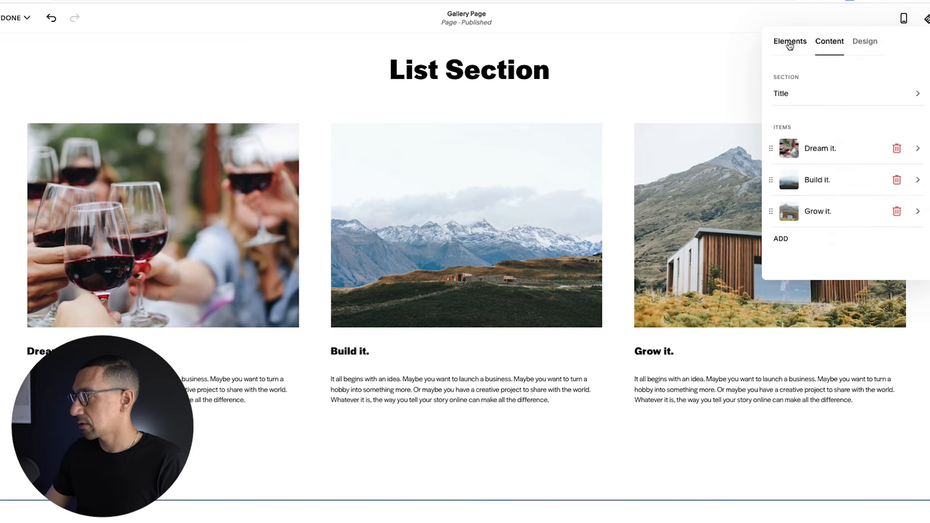
{"action": "left_click", "coordinate": [790, 43]}
{"action": "left_click", "coordinate": [912, 239]}
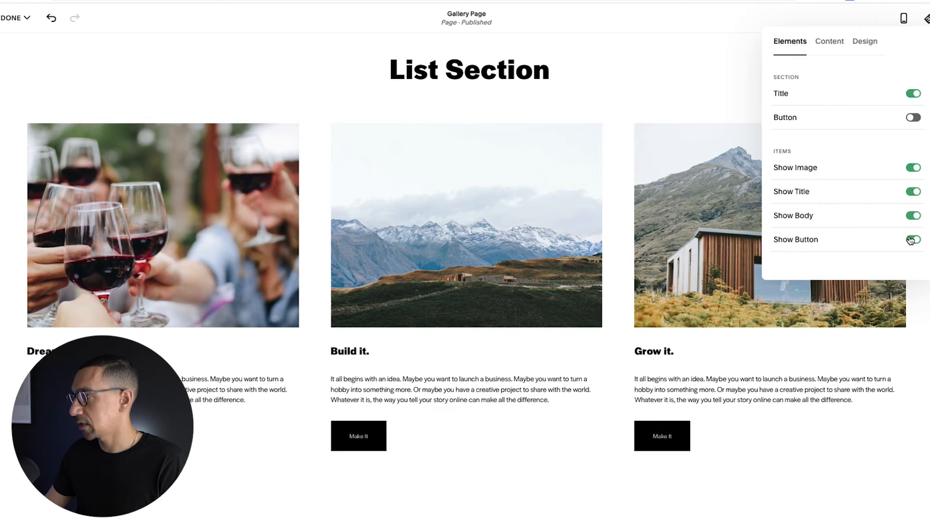
- Set the "Dream it." item's button text to "Asia Portfolio" and its link to /asia
{"action": "left_click", "coordinate": [832, 45]}
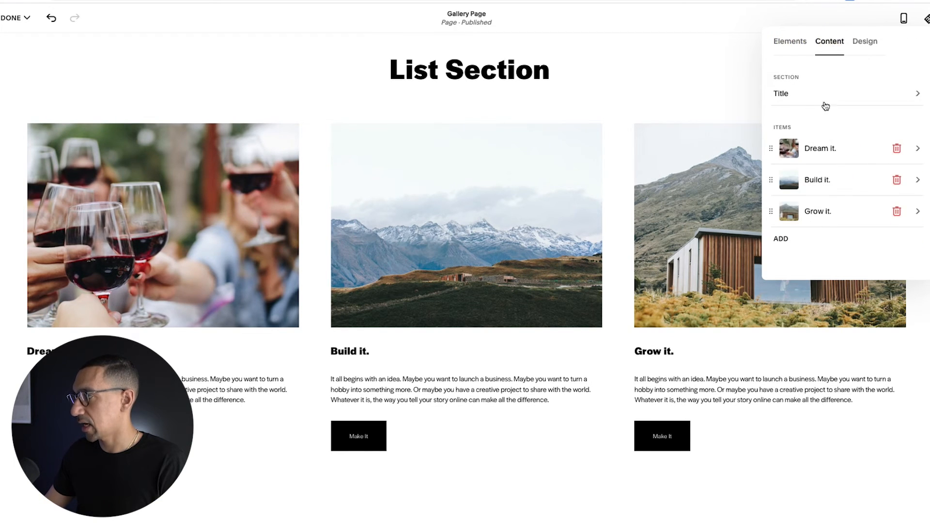
{"action": "left_click", "coordinate": [814, 148]}
{"action": "scroll", "coordinate": [823, 169], "scroll_direction": "down", "scroll_amount": 1}
{"action": "scroll", "coordinate": [822, 169], "scroll_direction": "down", "scroll_amount": 5}
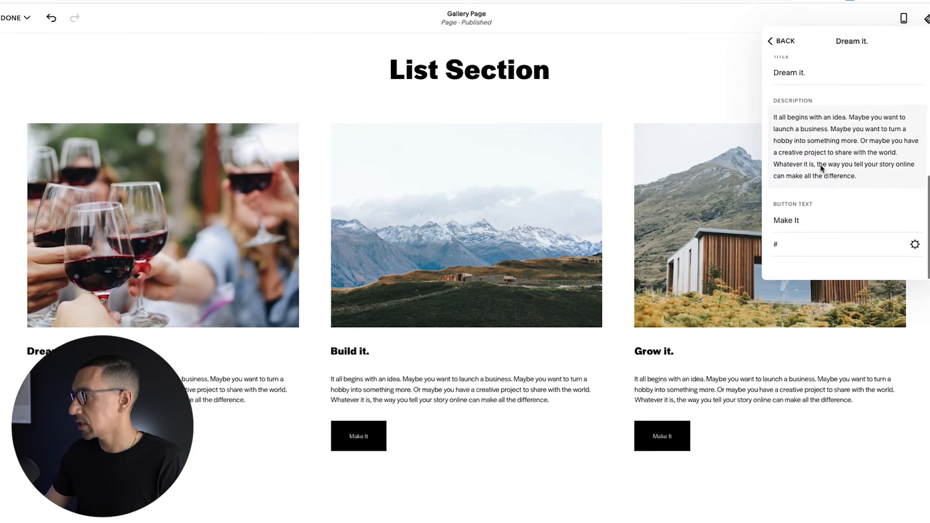
{"action": "triple_click", "coordinate": [798, 220]}
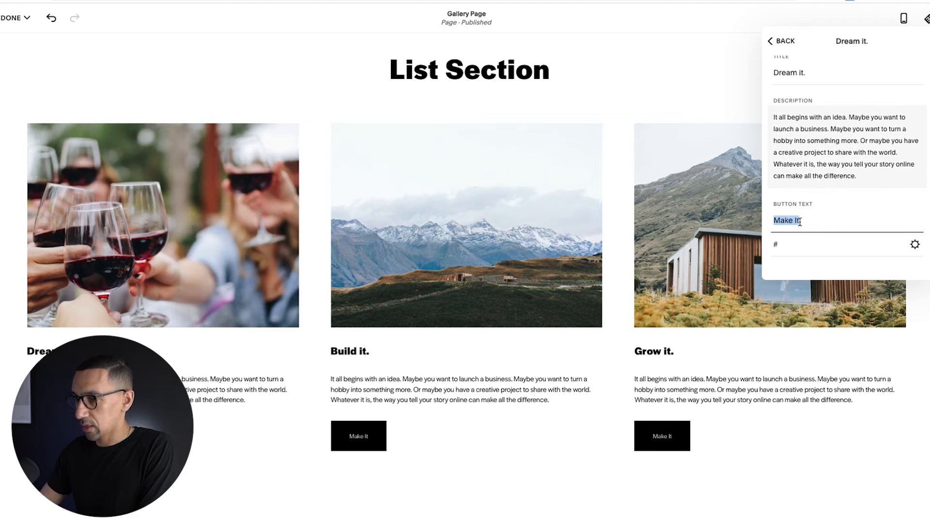
{"action": "type", "text": "Asia"}
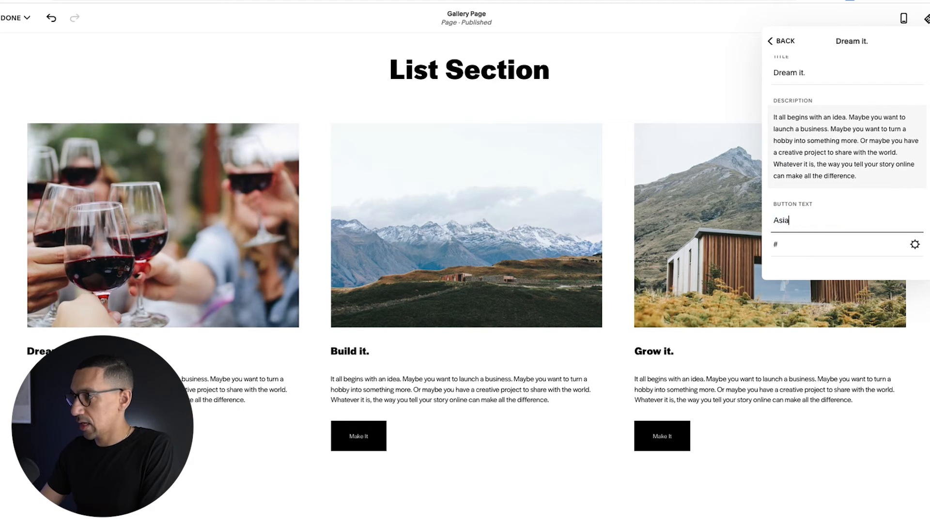
{"action": "type", "text": " Portfolio"}
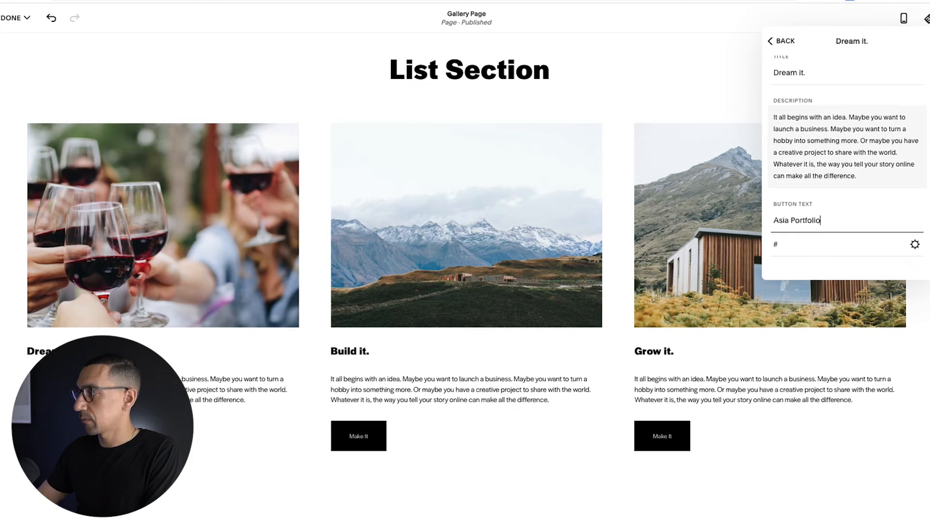
{"action": "left_click", "coordinate": [806, 246]}
{"action": "type", "text": "/asia"}
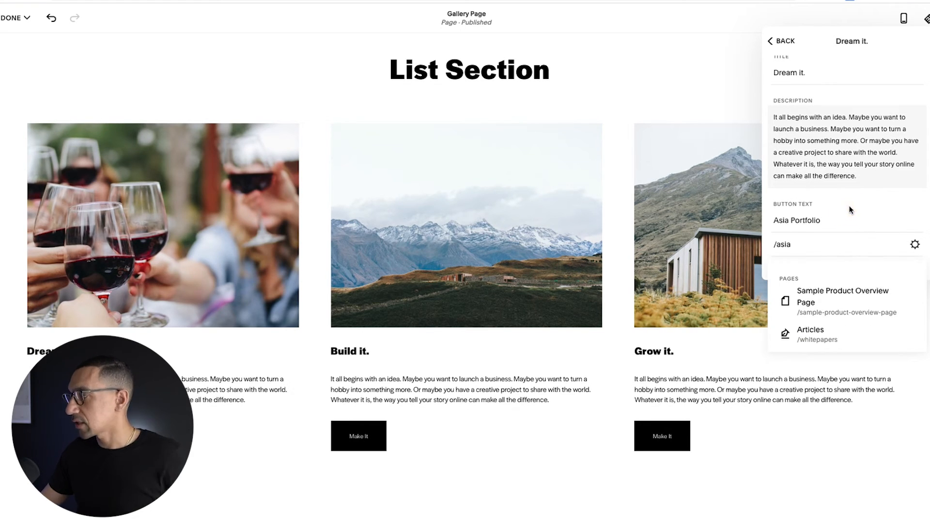
{"action": "left_click", "coordinate": [781, 41]}
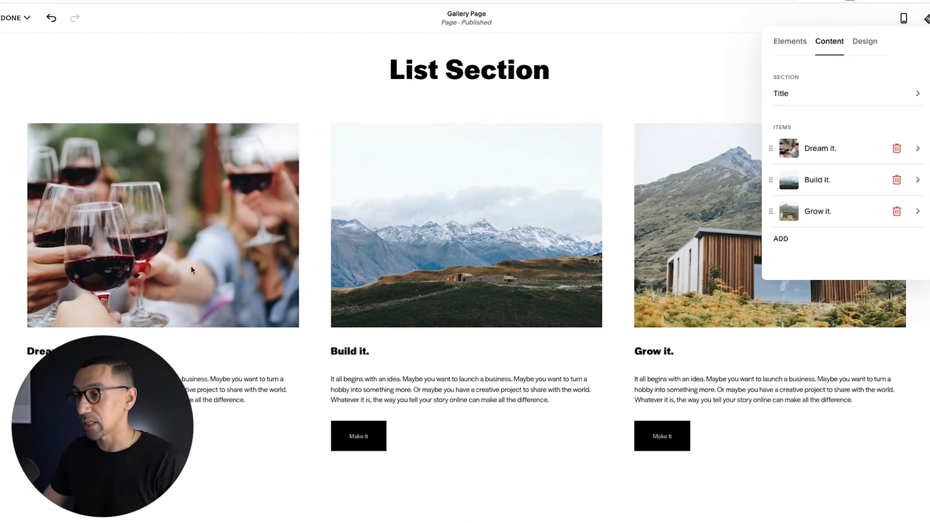
- Save the Gallery Page, exit editing and review the list section in the page preview
{"action": "scroll", "coordinate": [190, 266], "scroll_direction": "down", "scroll_amount": 10}
{"action": "scroll", "coordinate": [303, 210], "scroll_direction": "up", "scroll_amount": 9}
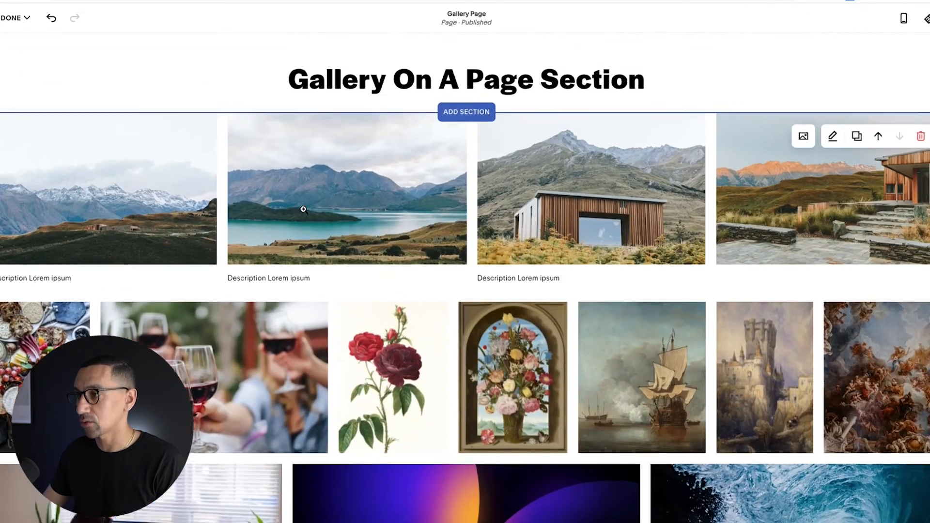
{"action": "scroll", "coordinate": [177, 221], "scroll_direction": "up", "scroll_amount": 2}
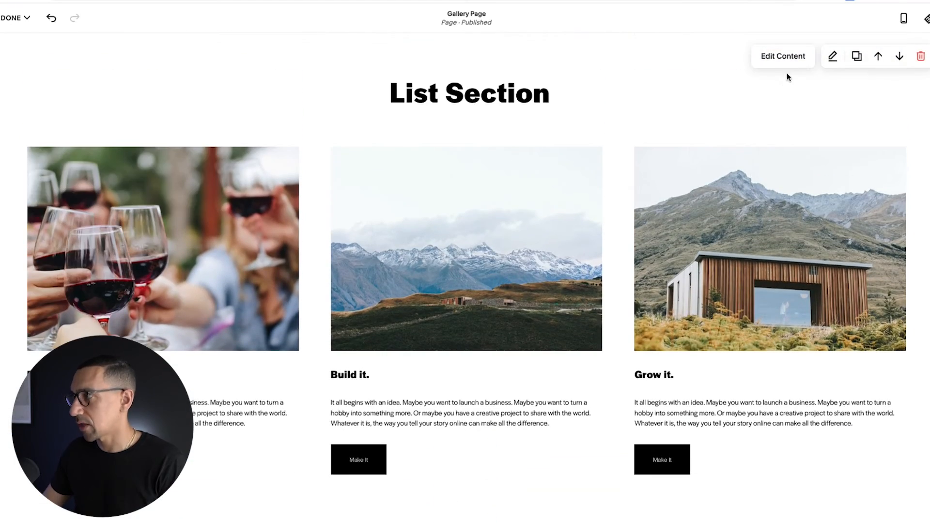
{"action": "left_click", "coordinate": [783, 56]}
{"action": "left_click", "coordinate": [596, 97]}
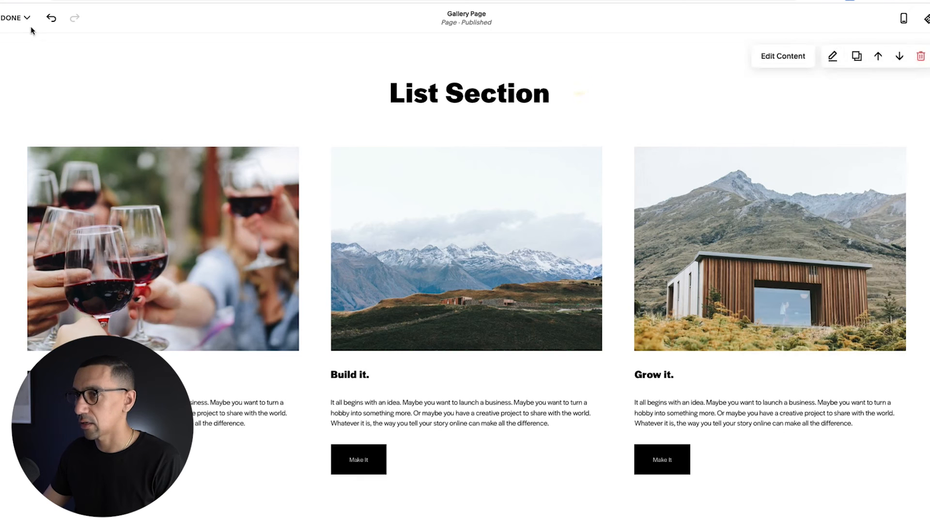
{"action": "left_click", "coordinate": [17, 18]}
{"action": "left_click", "coordinate": [27, 48]}
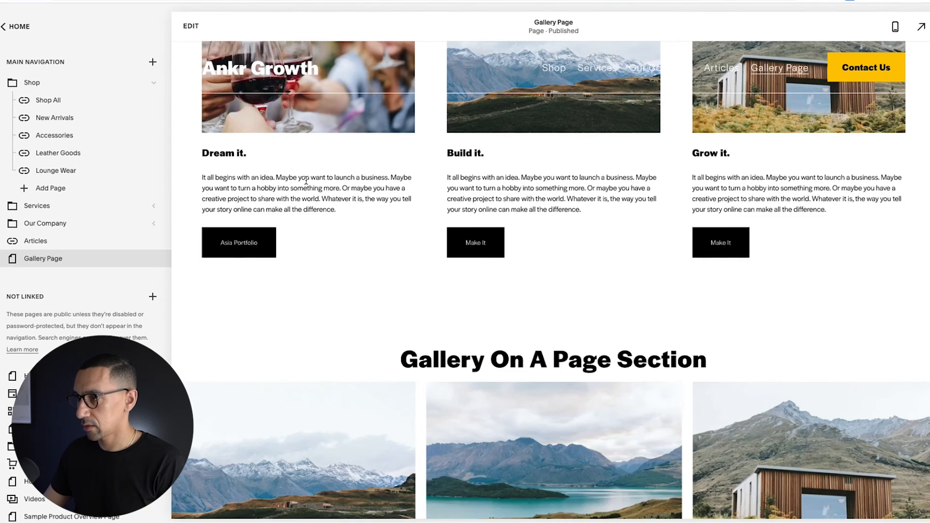
{"action": "scroll", "coordinate": [302, 237], "scroll_direction": "up", "scroll_amount": 4}
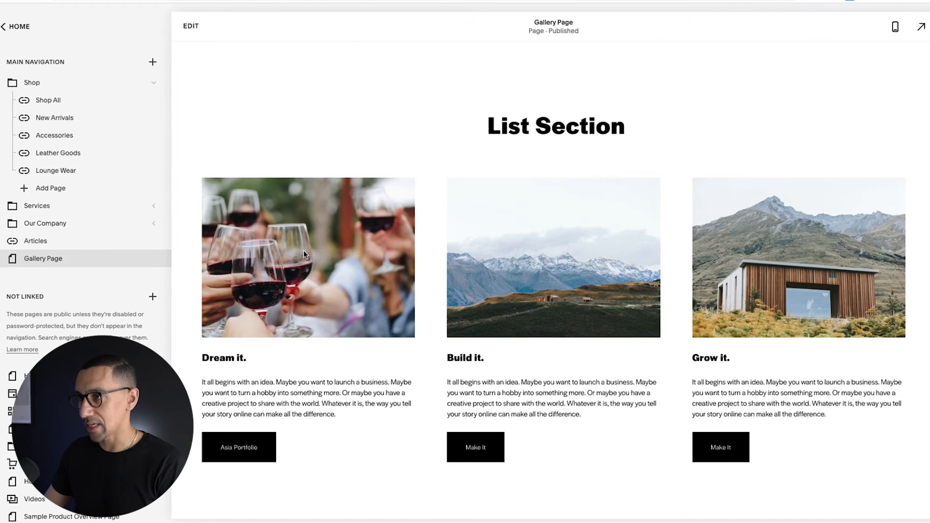
- Reopen the page for editing and move the "Grow it." list item ahead of "Build it."
{"action": "left_click", "coordinate": [193, 34]}
{"action": "scroll", "coordinate": [397, 208], "scroll_direction": "down", "scroll_amount": 3}
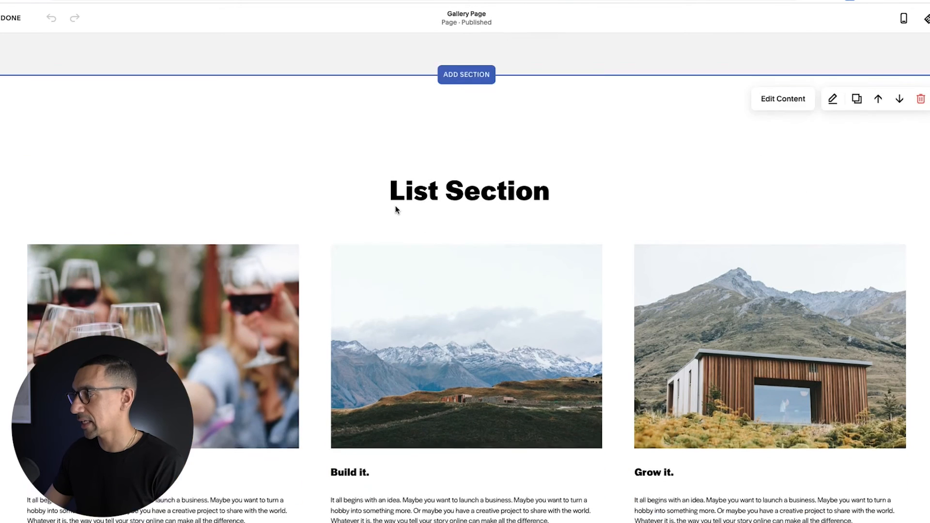
{"action": "left_click", "coordinate": [786, 62]}
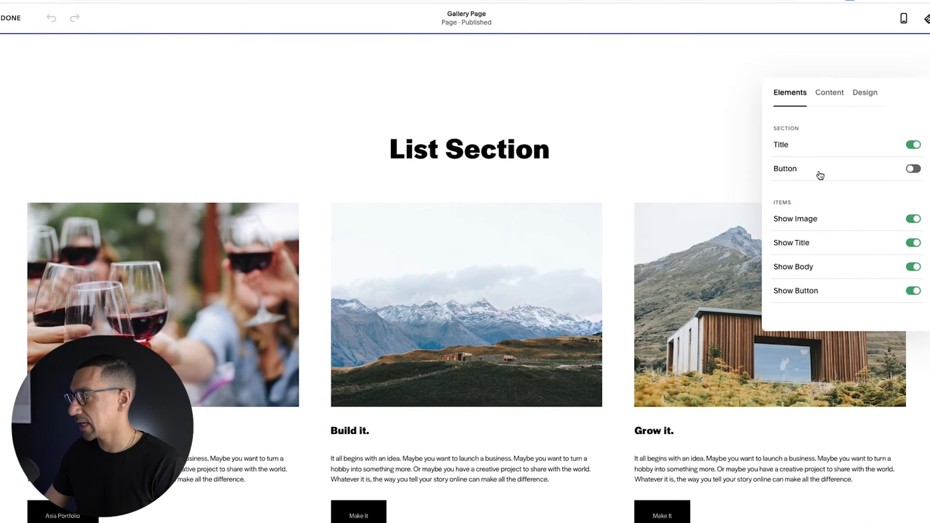
{"action": "left_click", "coordinate": [826, 93]}
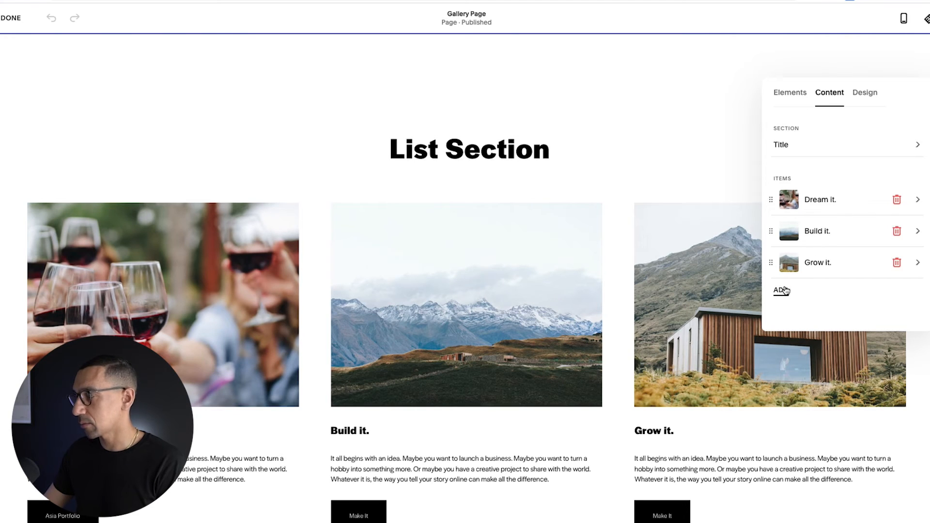
{"action": "left_click_drag", "start_coordinate": [770, 262], "coordinate": [772, 231]}
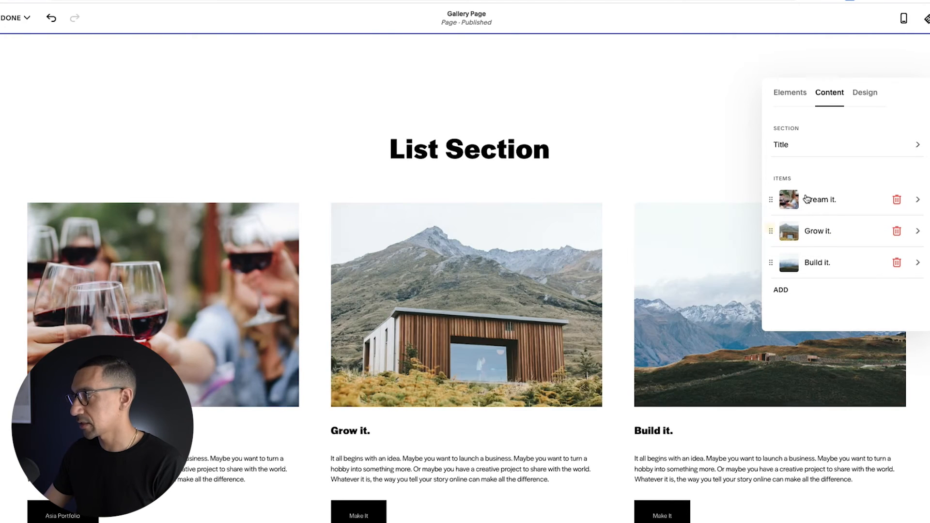
- Keep the Simple List design for the list section and set its maximum columns to 2
{"action": "left_click", "coordinate": [870, 99]}
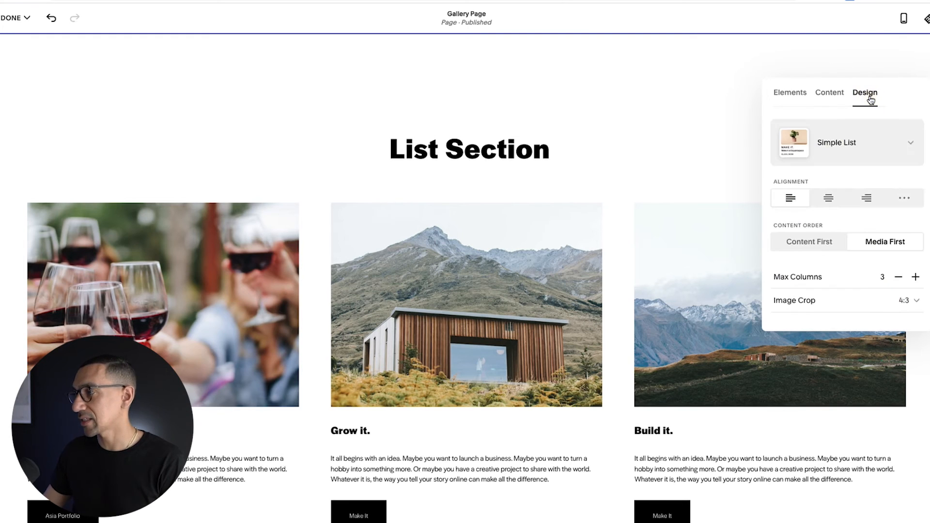
{"action": "left_click", "coordinate": [872, 147]}
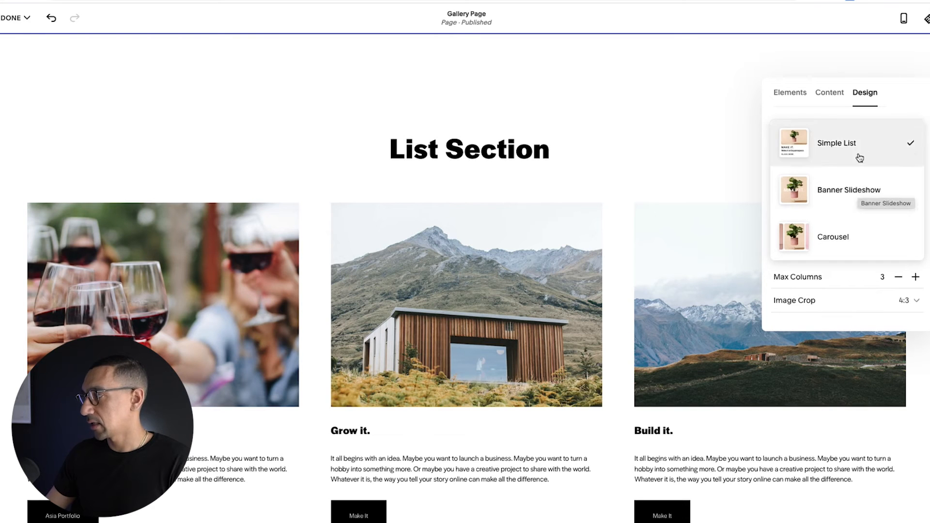
{"action": "left_click", "coordinate": [889, 115]}
{"action": "left_click", "coordinate": [899, 276]}
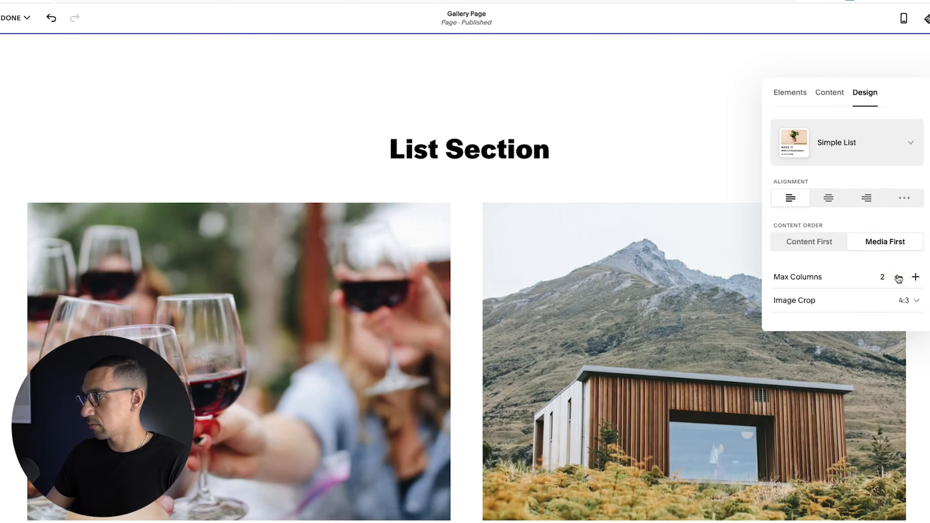
{"action": "scroll", "coordinate": [528, 282], "scroll_direction": "down", "scroll_amount": 6}
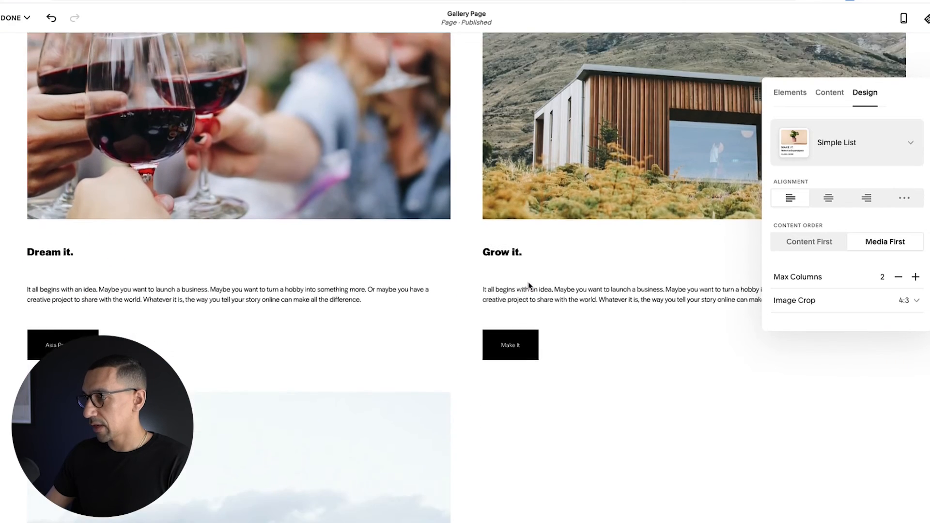
{"action": "scroll", "coordinate": [528, 281], "scroll_direction": "down", "scroll_amount": 4}
- Change the list section's design to Banner Slideshow and check the slide layout
{"action": "left_click", "coordinate": [860, 154]}
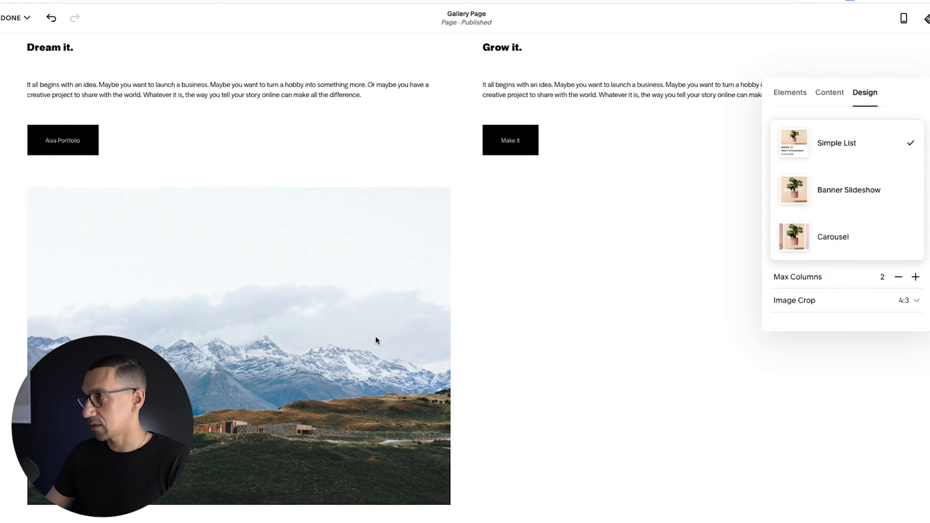
{"action": "left_click", "coordinate": [835, 195]}
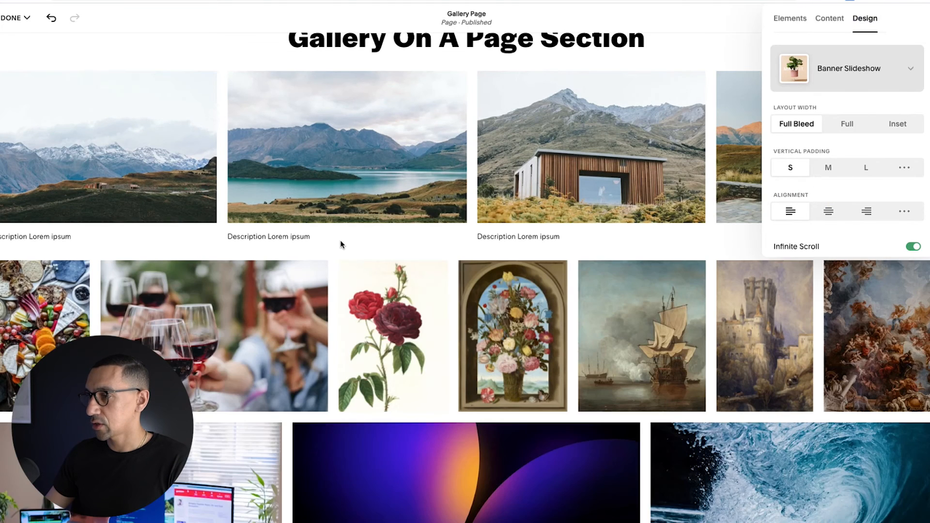
{"action": "scroll", "coordinate": [340, 241], "scroll_direction": "up", "scroll_amount": 5}
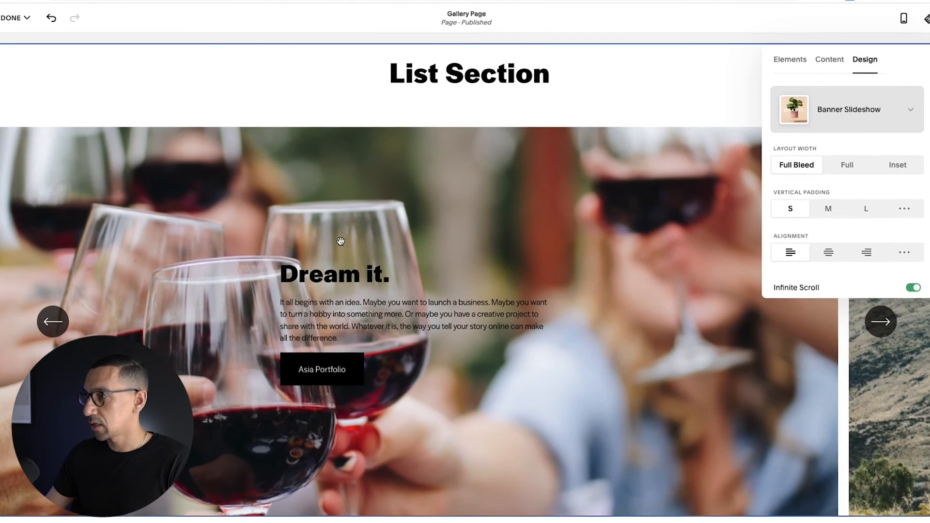
{"action": "scroll", "coordinate": [277, 281], "scroll_direction": "down", "scroll_amount": 1}
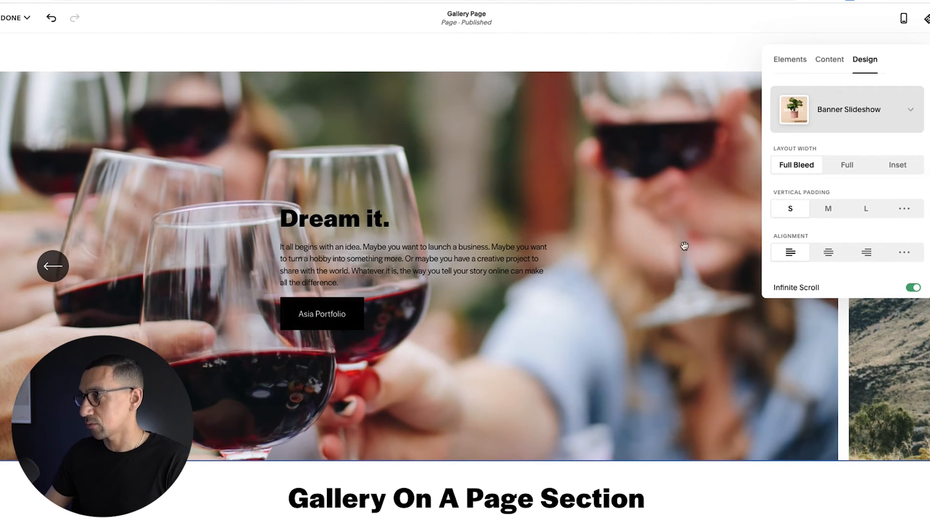
- Try center alignment and disabled infinite scroll on the banner slideshow, restoring left alignment and infinite scroll
{"action": "left_click", "coordinate": [828, 253]}
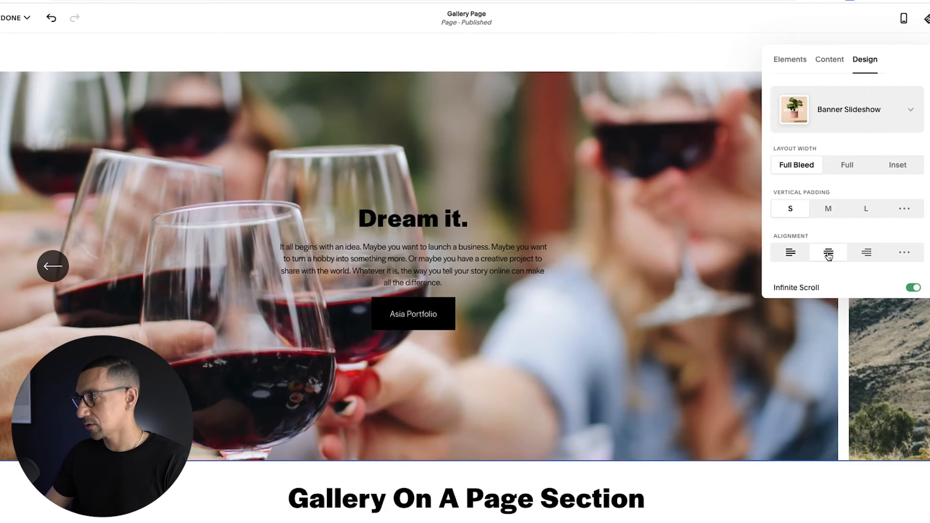
{"action": "left_click", "coordinate": [791, 253]}
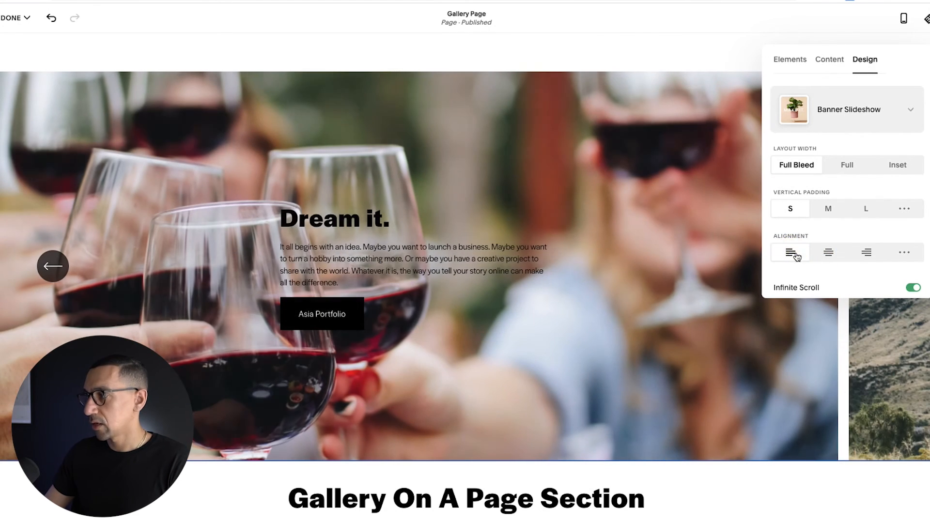
{"action": "left_click", "coordinate": [917, 289]}
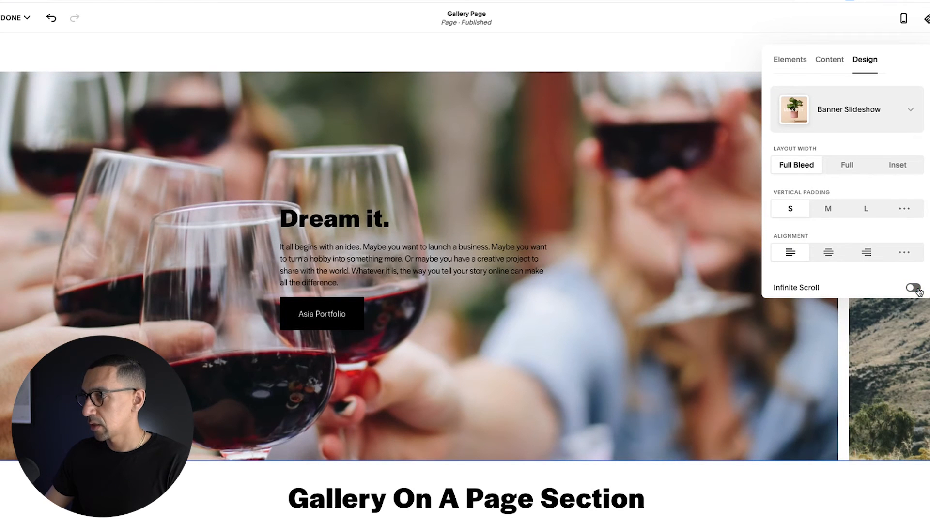
{"action": "left_click", "coordinate": [916, 289]}
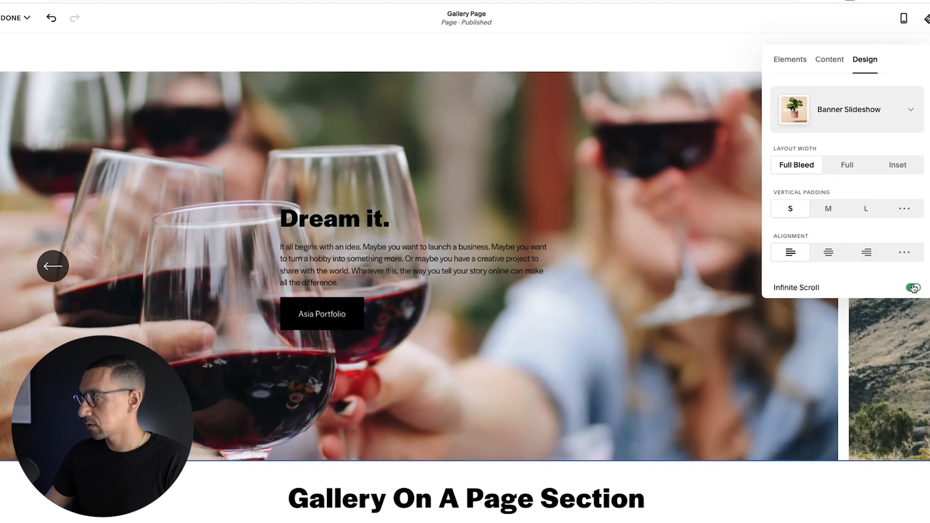
- Try the Carousel design on the list section and return it to Banner Slideshow
{"action": "left_click", "coordinate": [851, 131]}
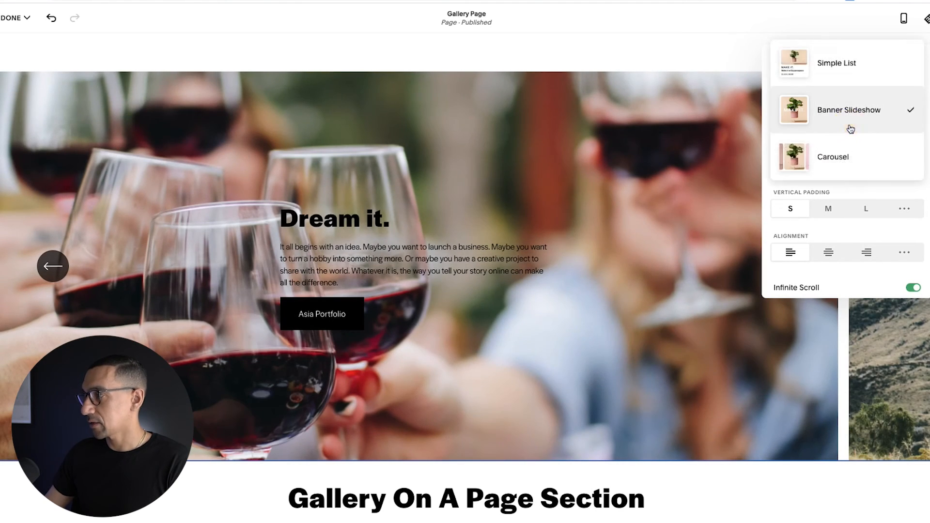
{"action": "left_click", "coordinate": [849, 162]}
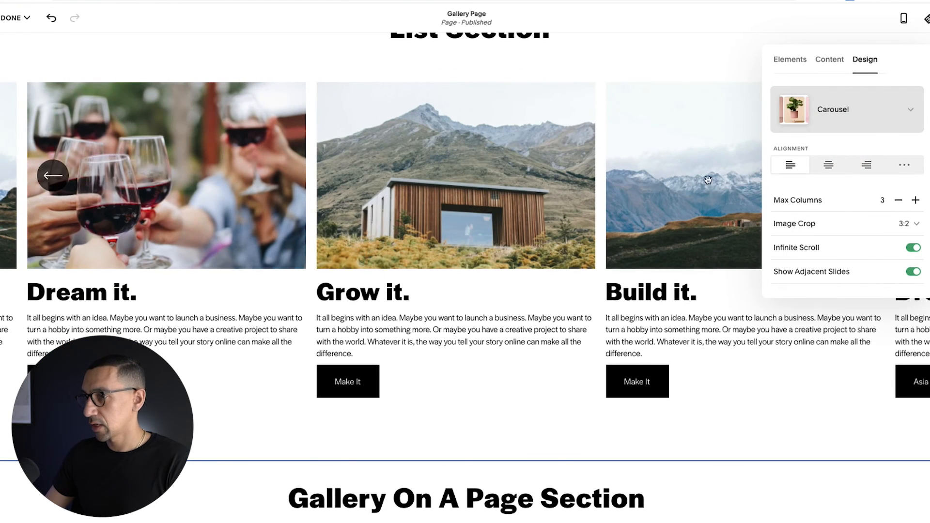
{"action": "scroll", "coordinate": [308, 212], "scroll_direction": "down", "scroll_amount": 1}
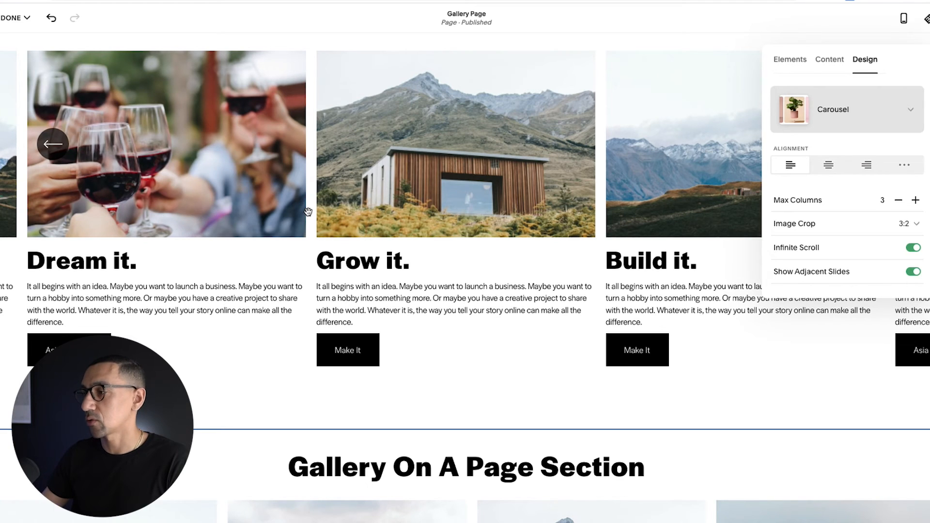
{"action": "left_click", "coordinate": [855, 130]}
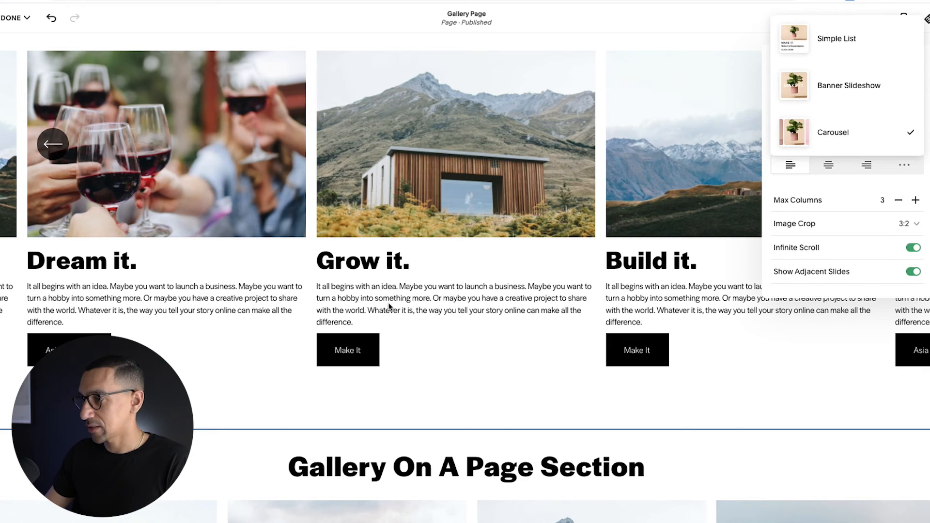
{"action": "left_click", "coordinate": [850, 87]}
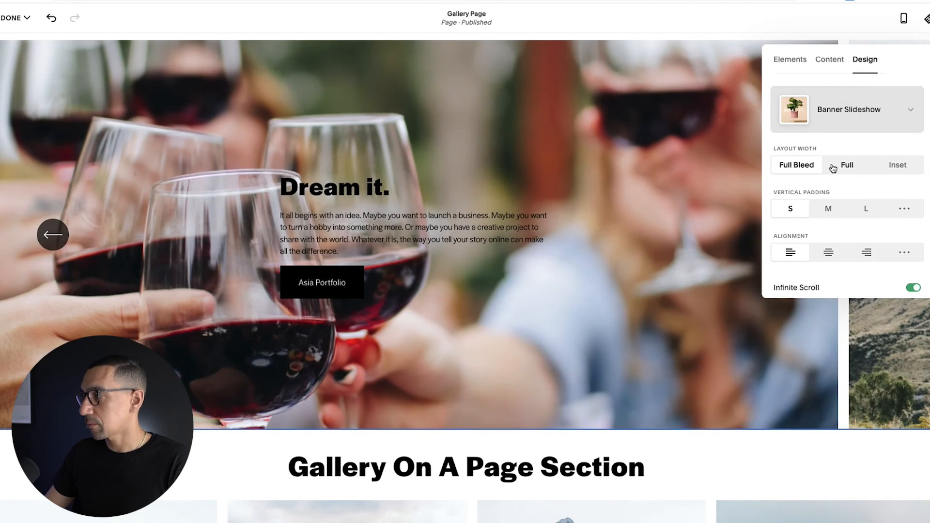
- Try the card style on the banner slideshow's items and turn it off again
{"action": "scroll", "coordinate": [832, 169], "scroll_direction": "down", "scroll_amount": 3}
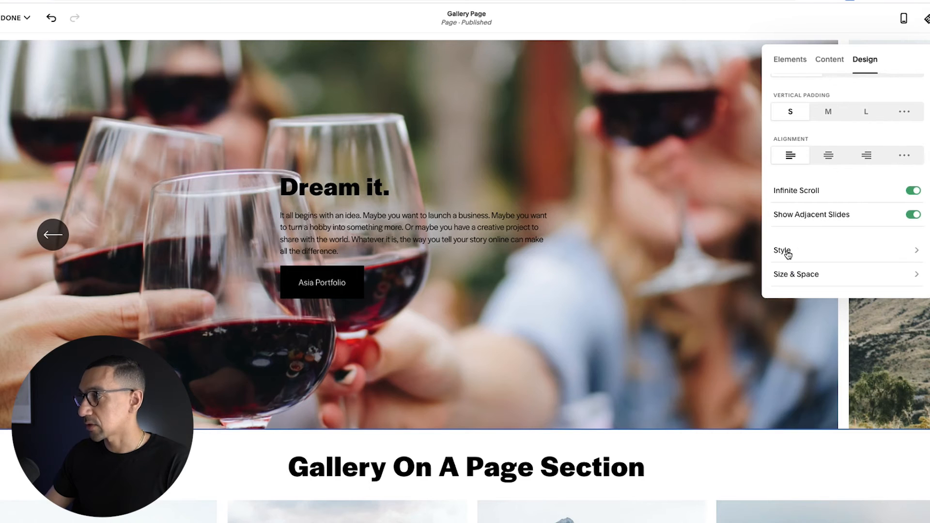
{"action": "left_click", "coordinate": [788, 253]}
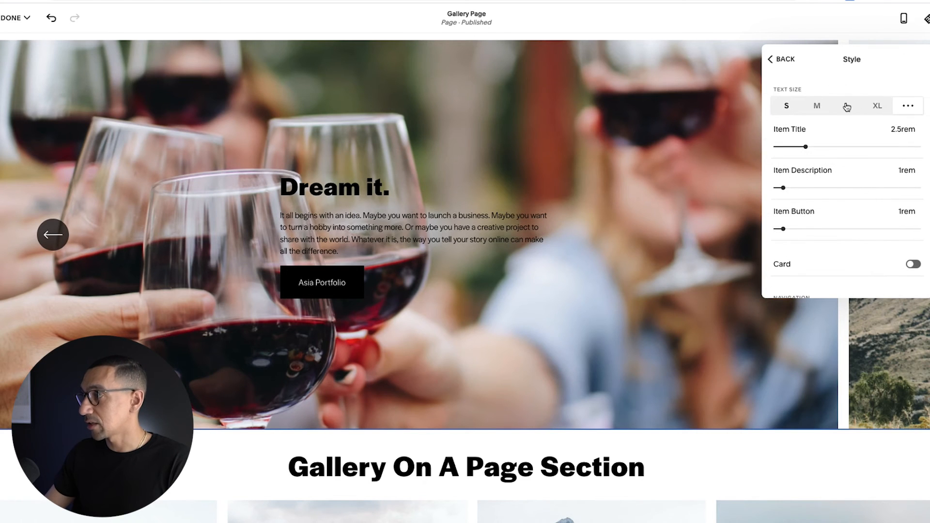
{"action": "scroll", "coordinate": [821, 241], "scroll_direction": "down", "scroll_amount": 3}
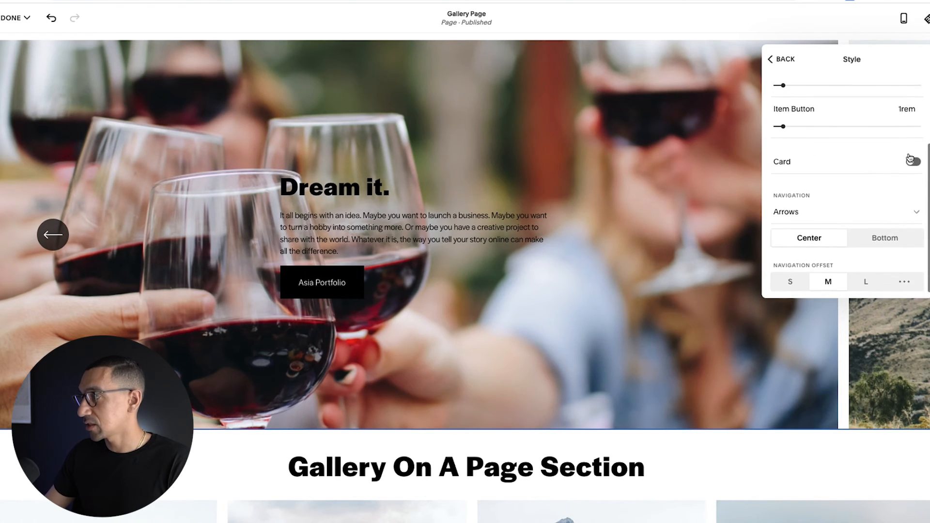
{"action": "left_click", "coordinate": [913, 162]}
{"action": "left_click", "coordinate": [913, 161]}
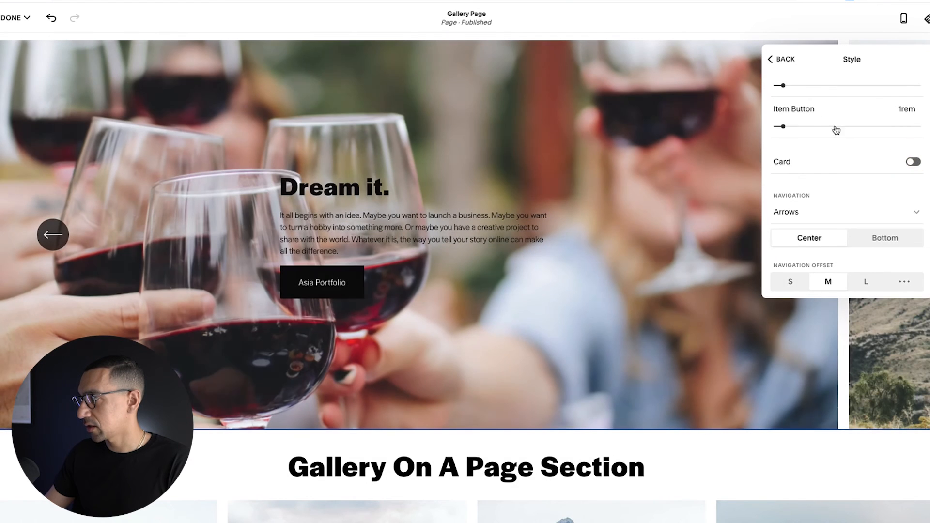
- Change the list section's design to Simple List and set its maximum columns to 3
{"action": "left_click", "coordinate": [788, 58]}
{"action": "left_click", "coordinate": [839, 111]}
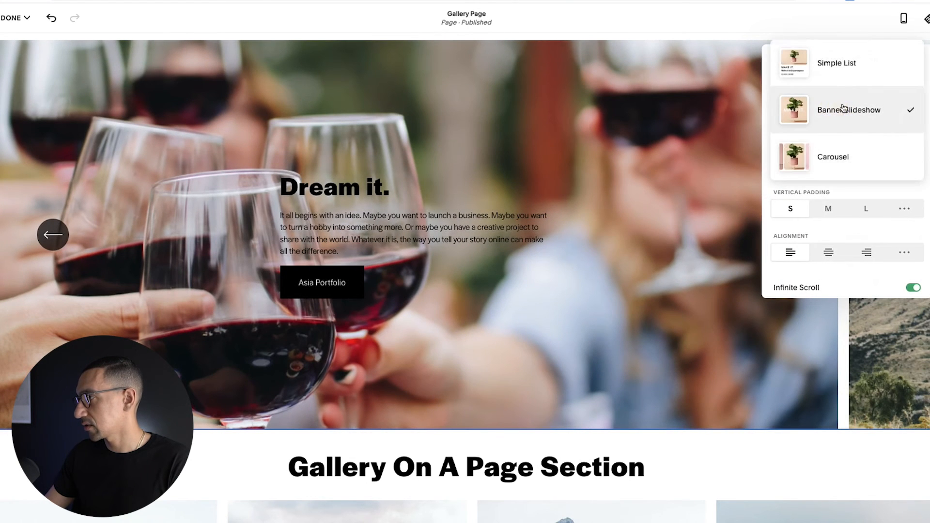
{"action": "left_click", "coordinate": [836, 70]}
{"action": "scroll", "coordinate": [594, 213], "scroll_direction": "up", "scroll_amount": 10}
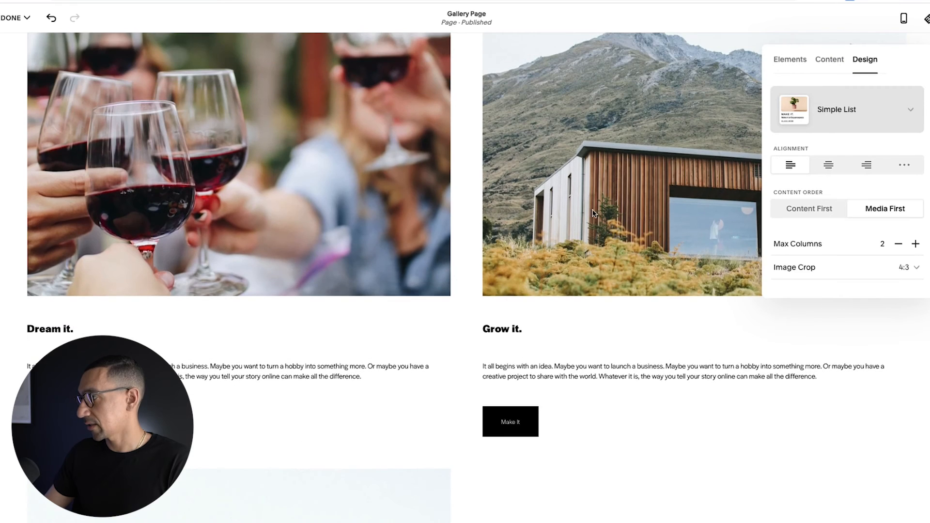
{"action": "left_click", "coordinate": [916, 245]}
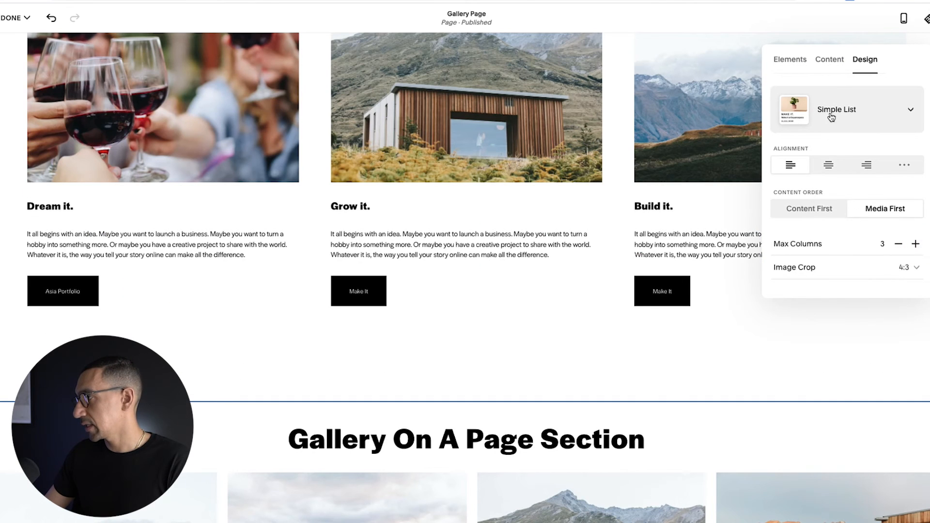
- Enable the card style for the list section's items and review the card padding settings
{"action": "scroll", "coordinate": [831, 146], "scroll_direction": "down", "scroll_amount": 1}
{"action": "left_click", "coordinate": [791, 245]}
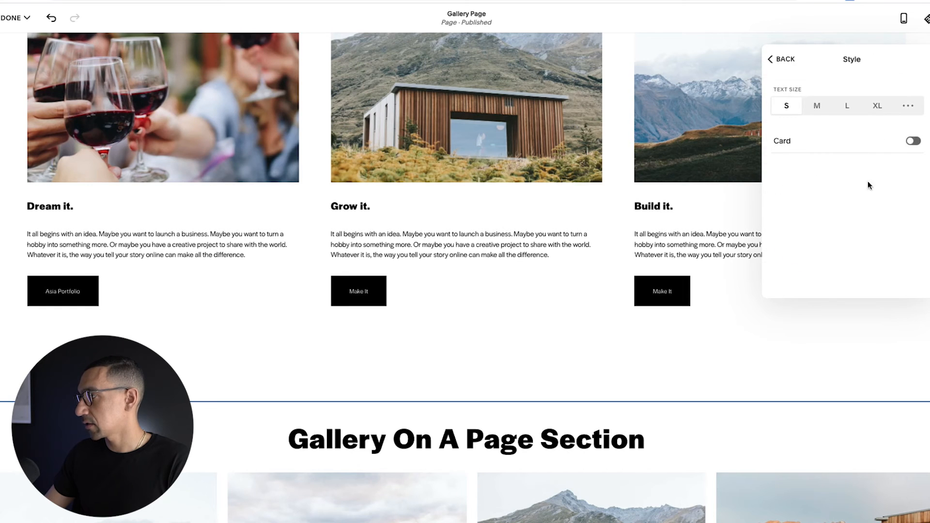
{"action": "left_click", "coordinate": [913, 141]}
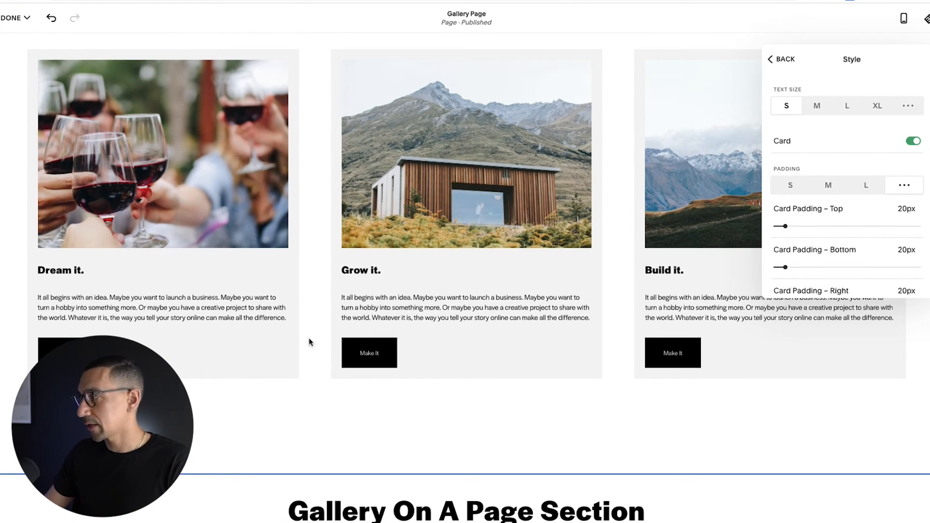
{"action": "scroll", "coordinate": [827, 262], "scroll_direction": "down", "scroll_amount": 2}
{"action": "scroll", "coordinate": [813, 161], "scroll_direction": "up", "scroll_amount": 1}
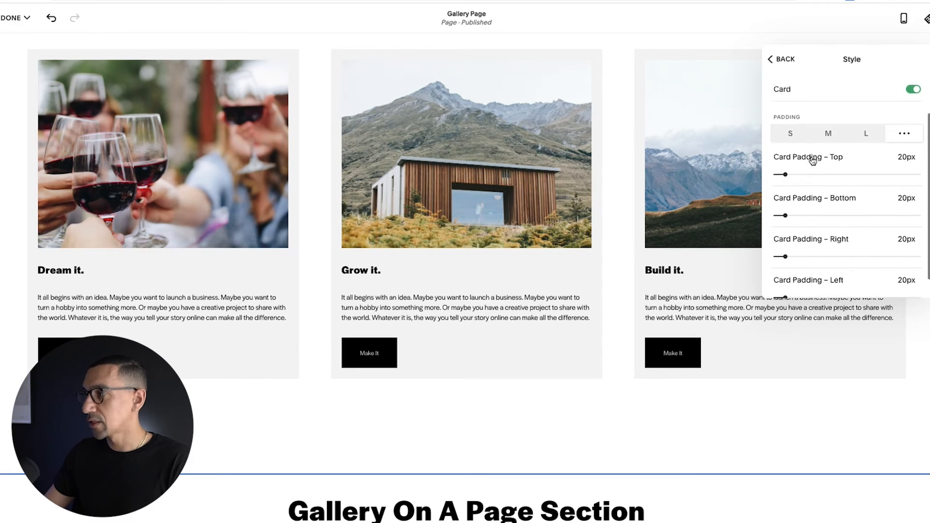
{"action": "scroll", "coordinate": [813, 160], "scroll_direction": "up", "scroll_amount": 1}
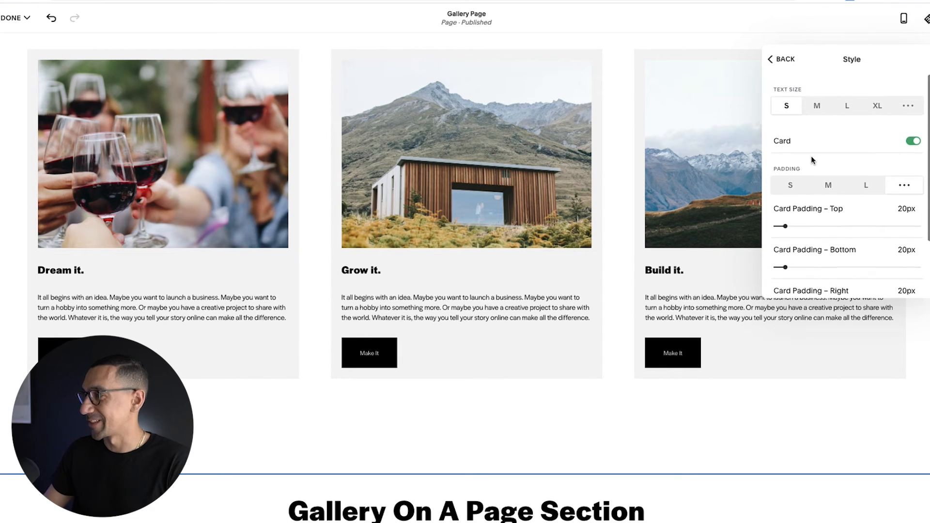
- Set the list items' text size to L and show the custom size settings for title, description and button
{"action": "left_click", "coordinate": [819, 105]}
{"action": "left_click", "coordinate": [849, 107]}
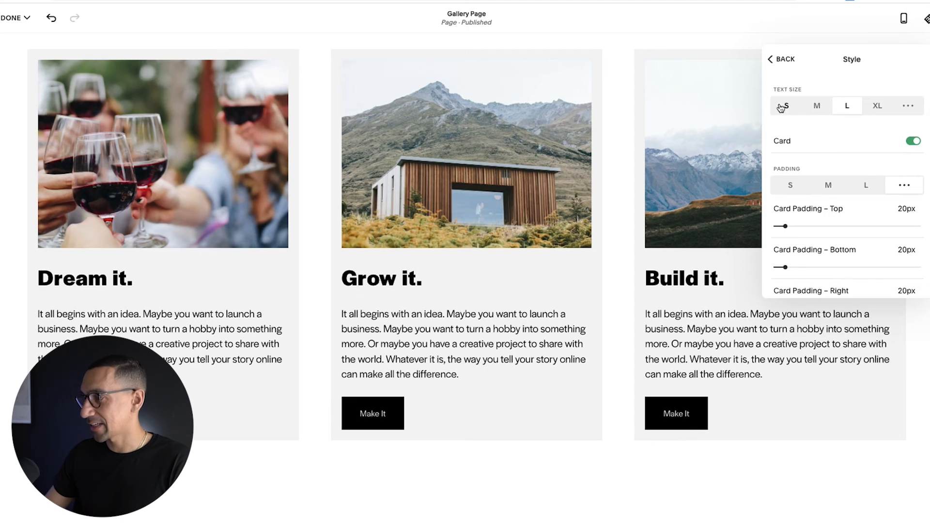
{"action": "left_click", "coordinate": [909, 106]}
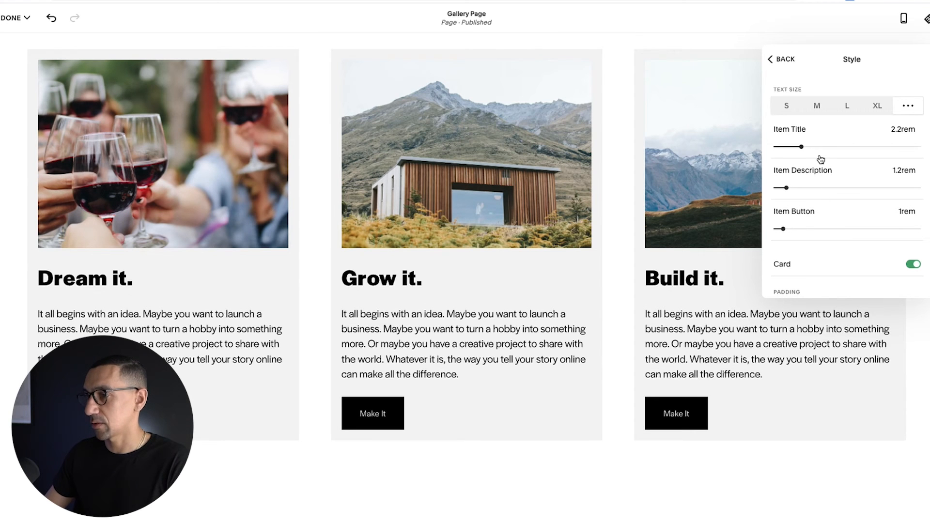
{"action": "scroll", "coordinate": [505, 288], "scroll_direction": "up", "scroll_amount": 2}
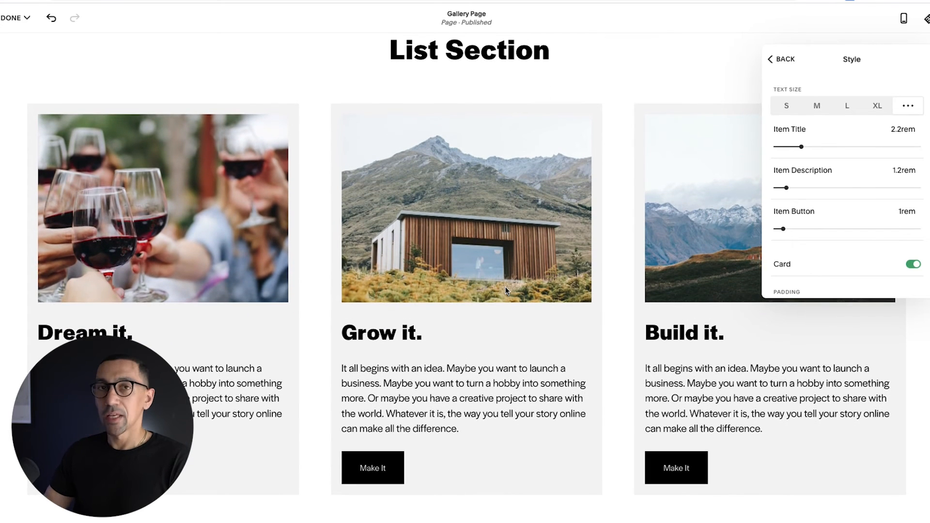
- Change the list section's design to Carousel
{"action": "left_click", "coordinate": [784, 59]}
{"action": "left_click", "coordinate": [819, 107]}
{"action": "left_click", "coordinate": [839, 204]}
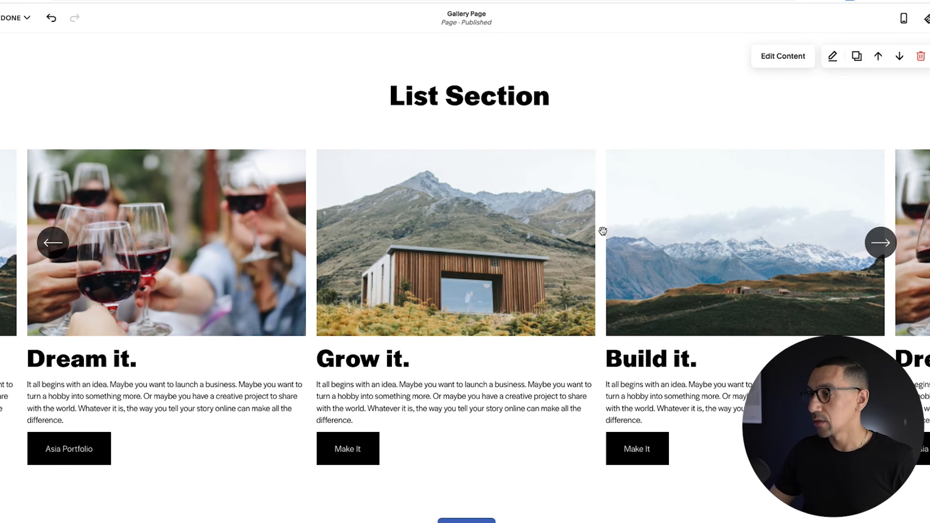
- Go to the Gallery On A Page Section and look through the blocks that can be added above its gallery
{"action": "scroll", "coordinate": [603, 231], "scroll_direction": "up", "scroll_amount": 3}
{"action": "scroll", "coordinate": [600, 234], "scroll_direction": "up", "scroll_amount": 8}
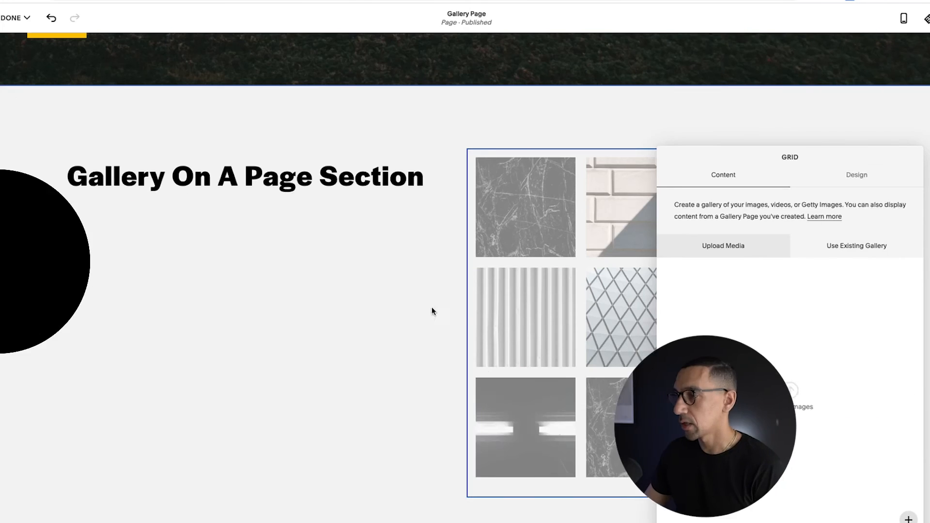
{"action": "left_click", "coordinate": [405, 305]}
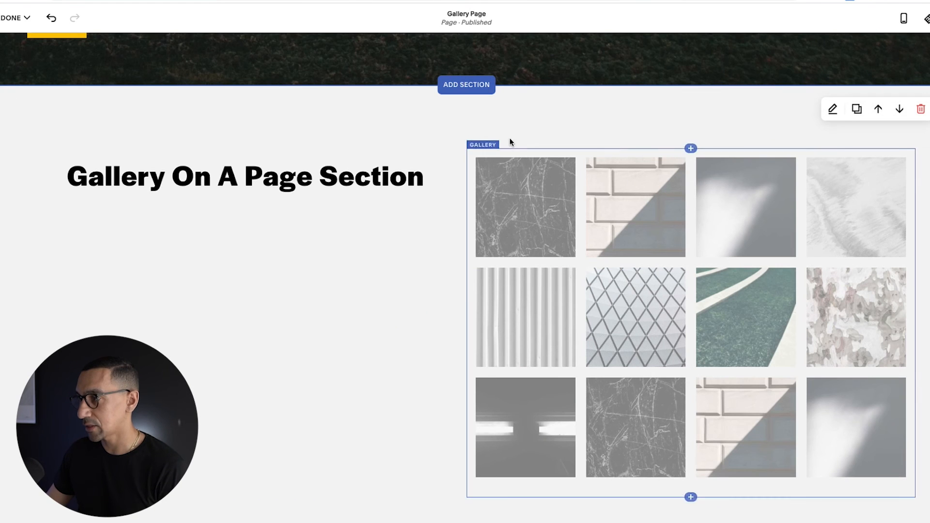
{"action": "left_click", "coordinate": [691, 148]}
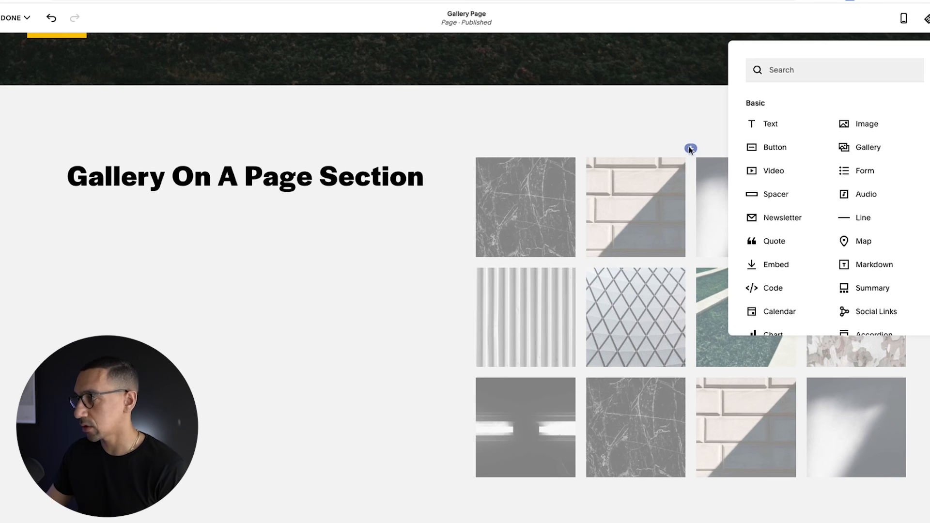
{"action": "left_click", "coordinate": [644, 128]}
- Upload eight images to the grid gallery block and reorder them with the desk photo second and the rose third
{"action": "double_click", "coordinate": [647, 212]}
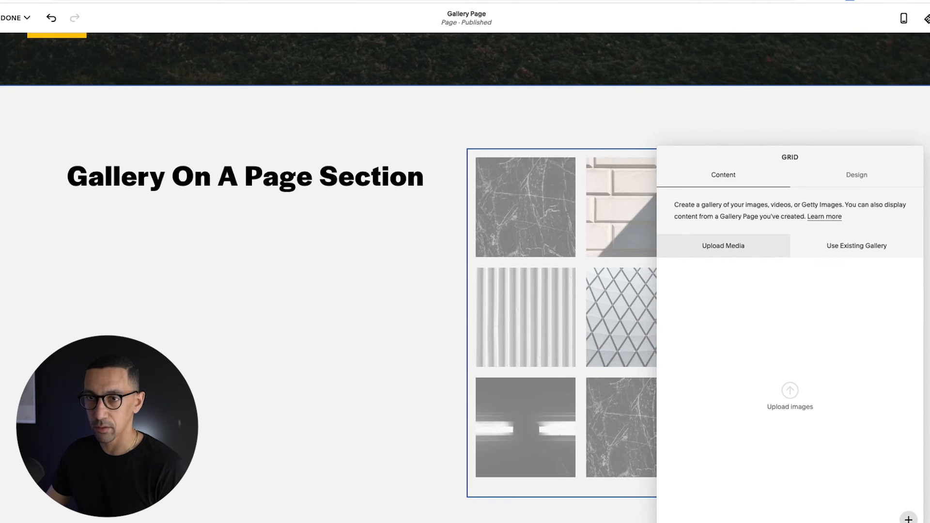
{"action": "left_click_drag", "start_coordinate": [0, 218], "coordinate": [814, 378]}
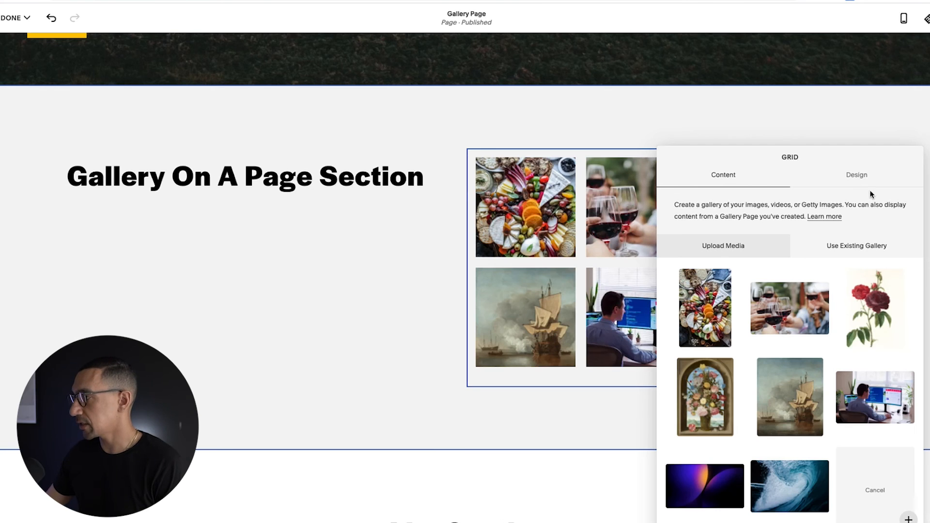
{"action": "mouse_move", "coordinate": [871, 316]}
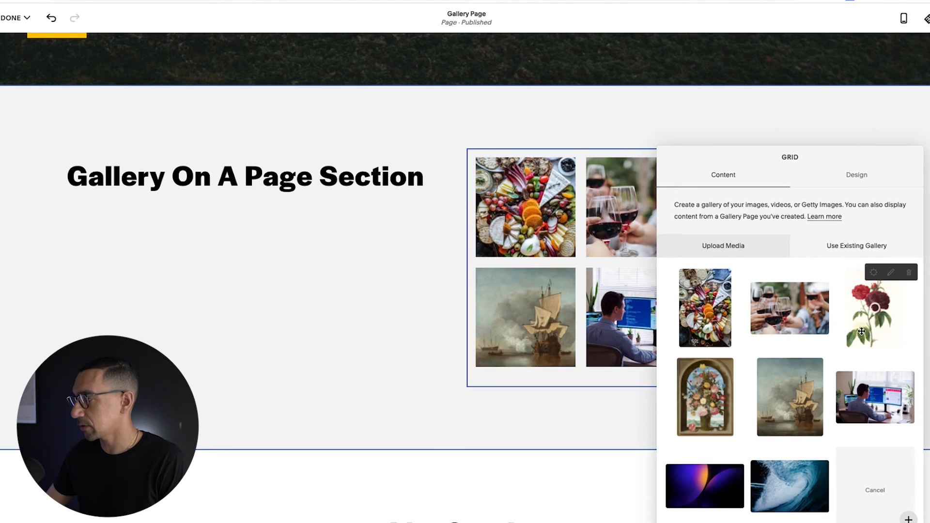
{"action": "left_click_drag", "start_coordinate": [862, 331], "coordinate": [787, 315]}
{"action": "mouse_move", "coordinate": [846, 396]}
{"action": "left_click_drag", "start_coordinate": [846, 396], "coordinate": [771, 335]}
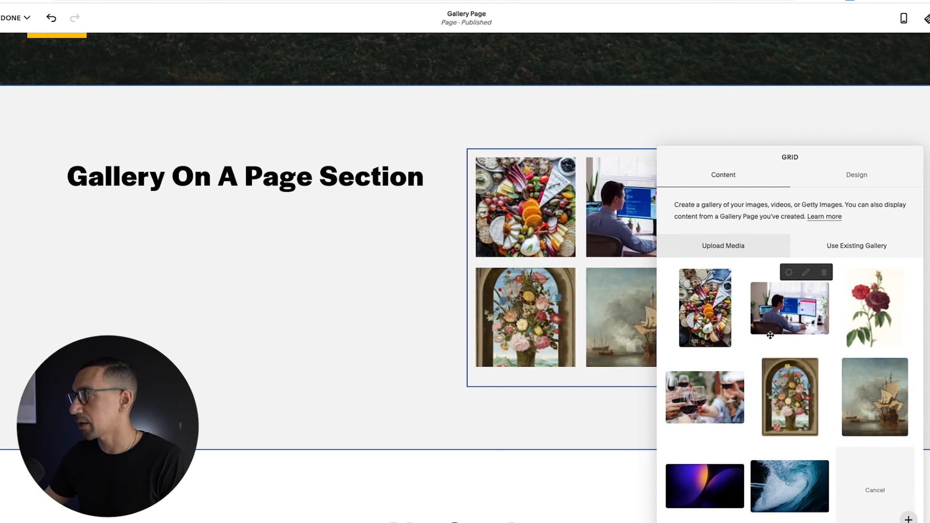
- Give the desk photo in the gallery block the title "Title" and the description "Description", and save it
{"action": "left_click", "coordinate": [790, 273]}
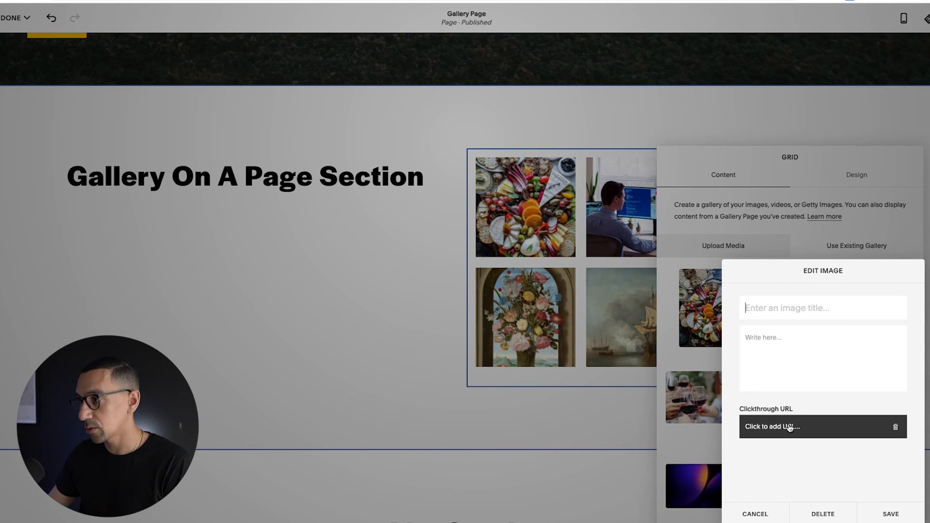
{"action": "type", "text": "Title"}
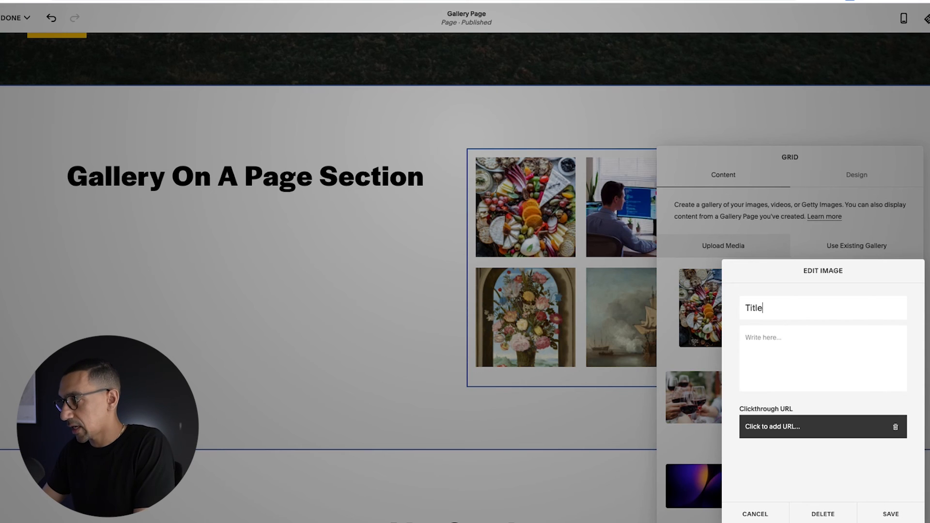
{"action": "left_click", "coordinate": [806, 337]}
{"action": "type", "text": "Description"}
{"action": "double_click", "coordinate": [789, 339]}
{"action": "left_click", "coordinate": [795, 379]}
{"action": "left_click", "coordinate": [894, 515]}
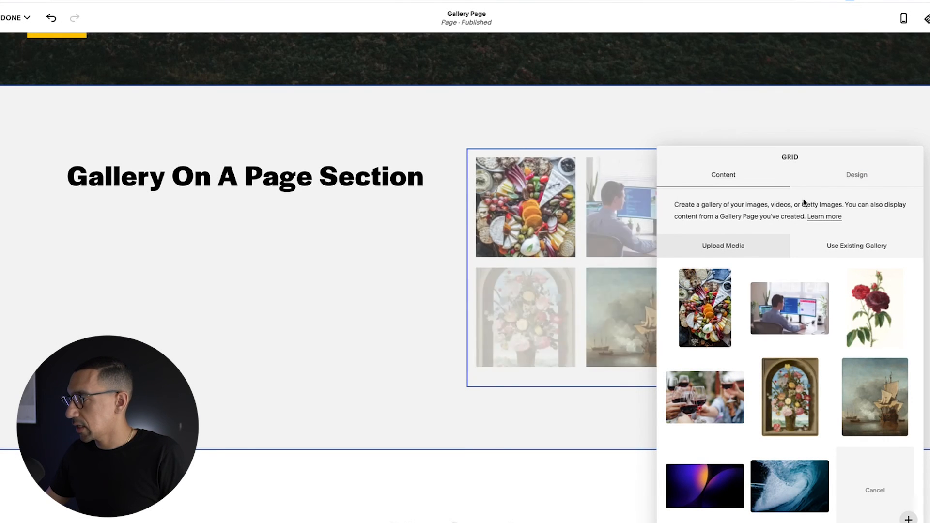
- Move the gallery settings away from the images and check the option to use an existing gallery
{"action": "left_click_drag", "start_coordinate": [756, 162], "coordinate": [193, 146]}
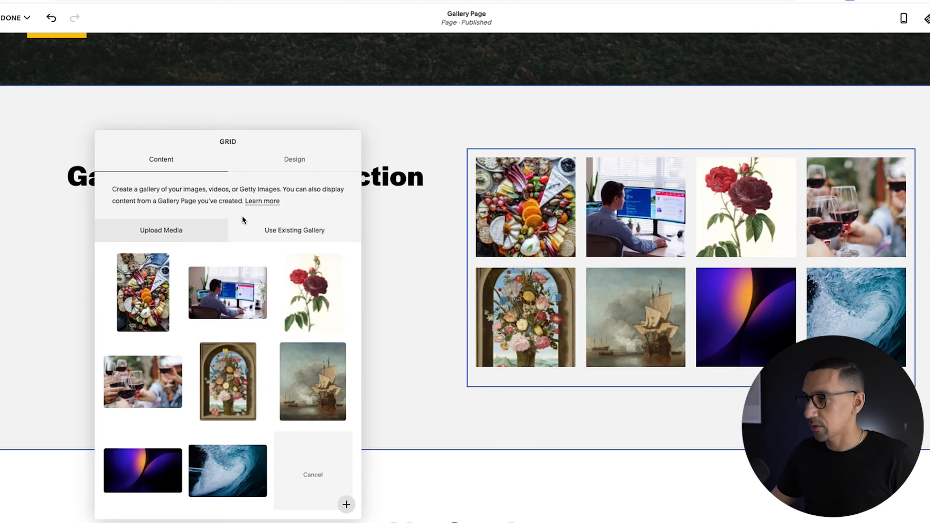
{"action": "left_click", "coordinate": [294, 232]}
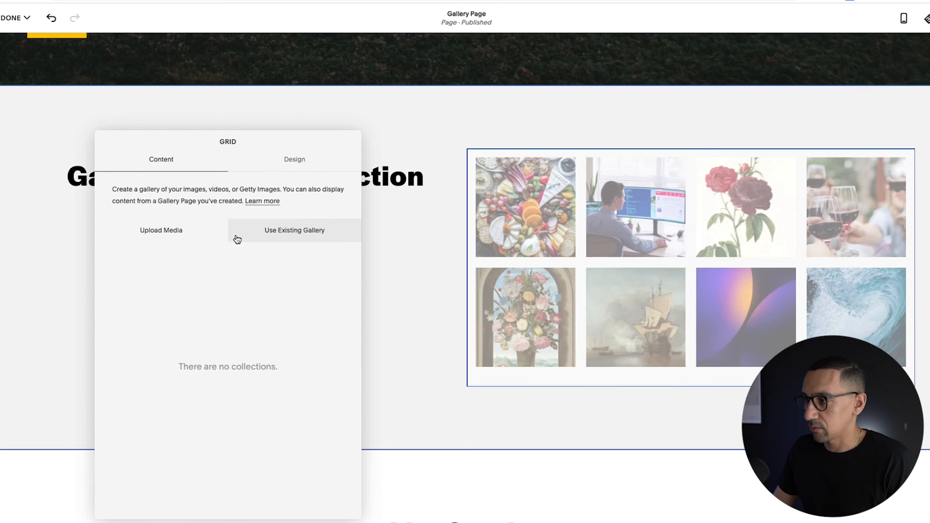
{"action": "left_click", "coordinate": [172, 237]}
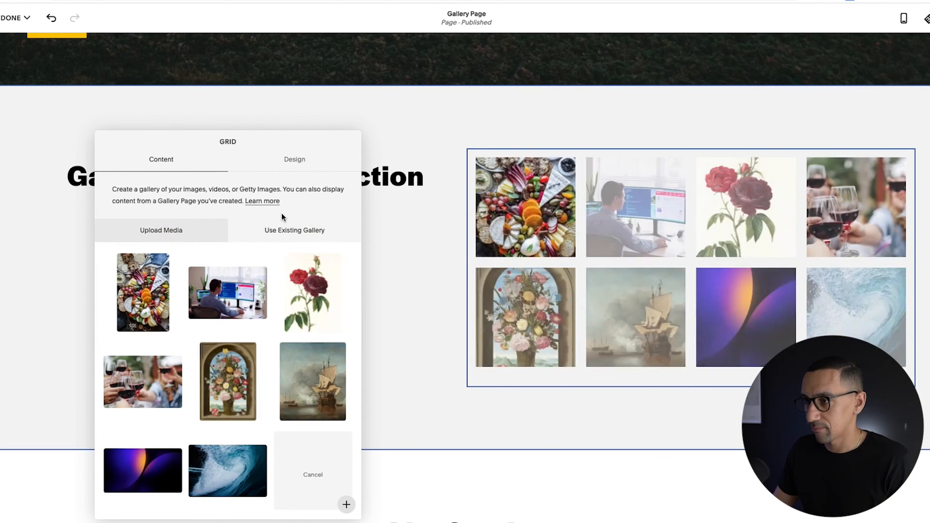
- Try the Slideshow design and the Carousel design with next and previous controls on the gallery block, returning to Grid
{"action": "left_click", "coordinate": [291, 161]}
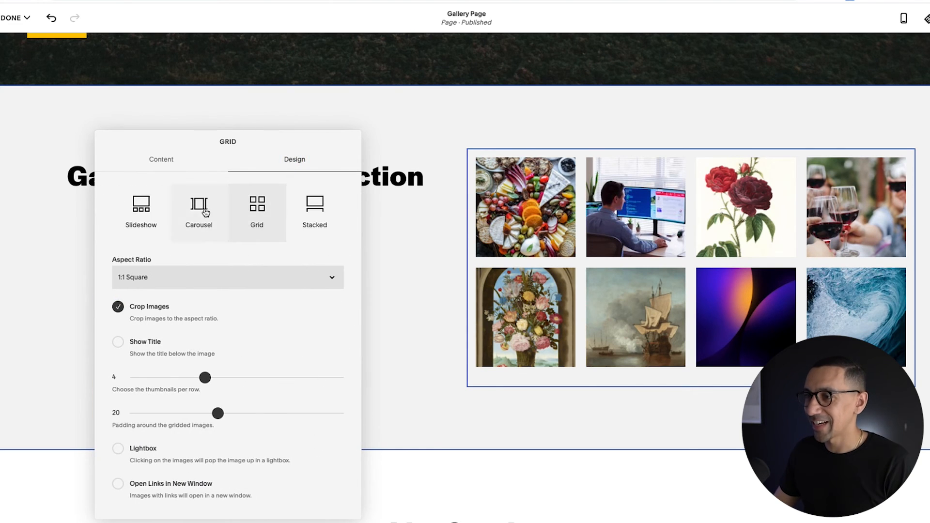
{"action": "left_click", "coordinate": [142, 213]}
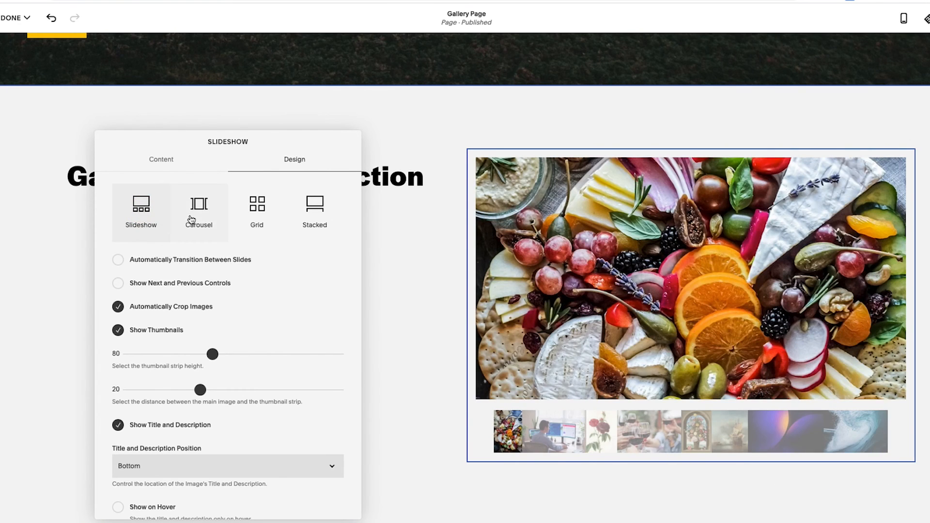
{"action": "left_click", "coordinate": [197, 217]}
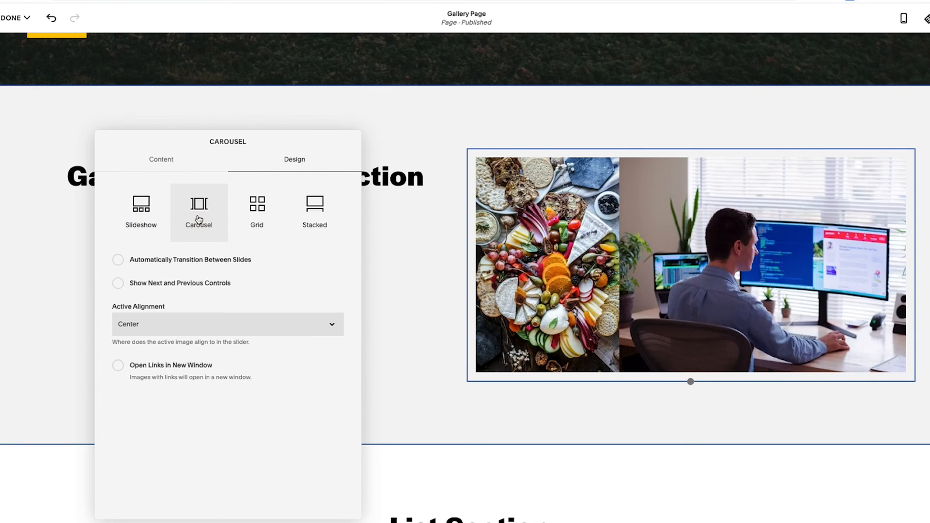
{"action": "left_click", "coordinate": [172, 286]}
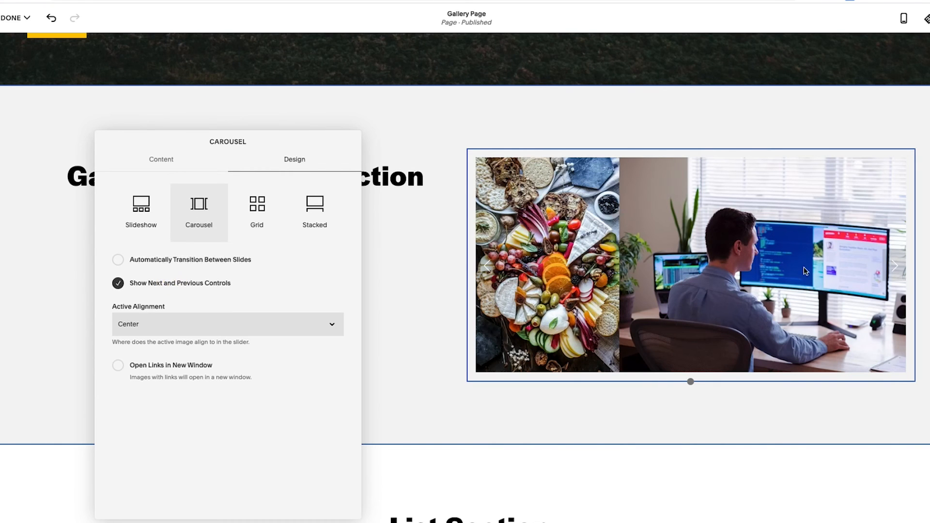
{"action": "left_click", "coordinate": [267, 211]}
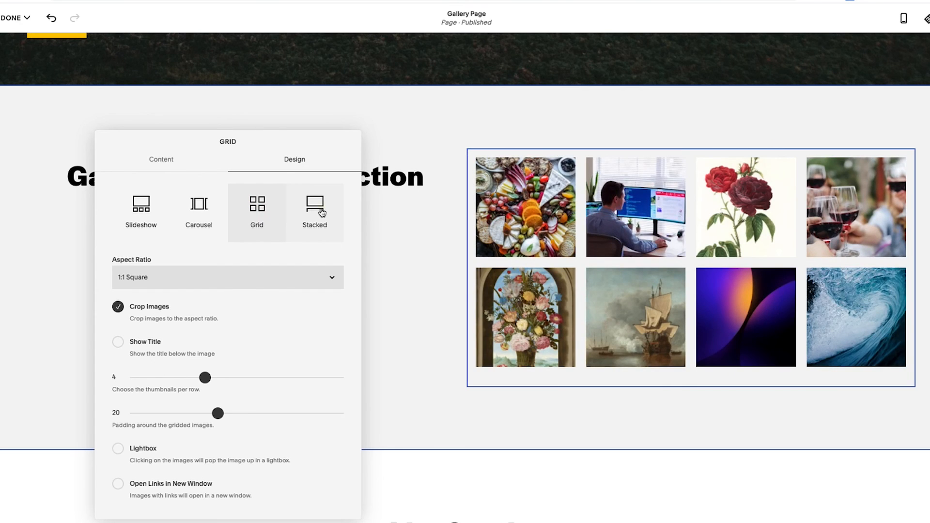
- Change the gallery block's design to Stacked and review the stacked images with their title and description
{"action": "left_click", "coordinate": [322, 213]}
{"action": "scroll", "coordinate": [538, 300], "scroll_direction": "down", "scroll_amount": 5}
{"action": "scroll", "coordinate": [538, 300], "scroll_direction": "down", "scroll_amount": 12}
{"action": "scroll", "coordinate": [537, 300], "scroll_direction": "up", "scroll_amount": 3}
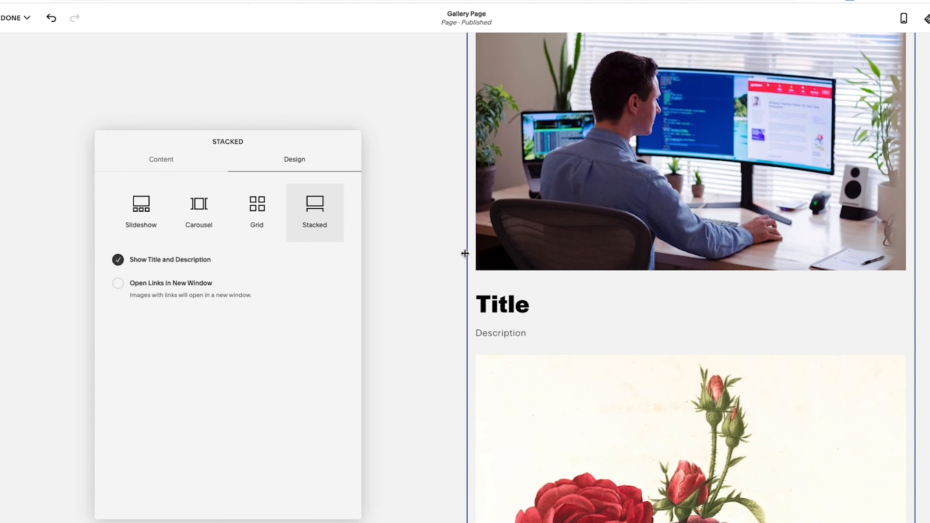
{"action": "scroll", "coordinate": [497, 327], "scroll_direction": "down", "scroll_amount": 15}
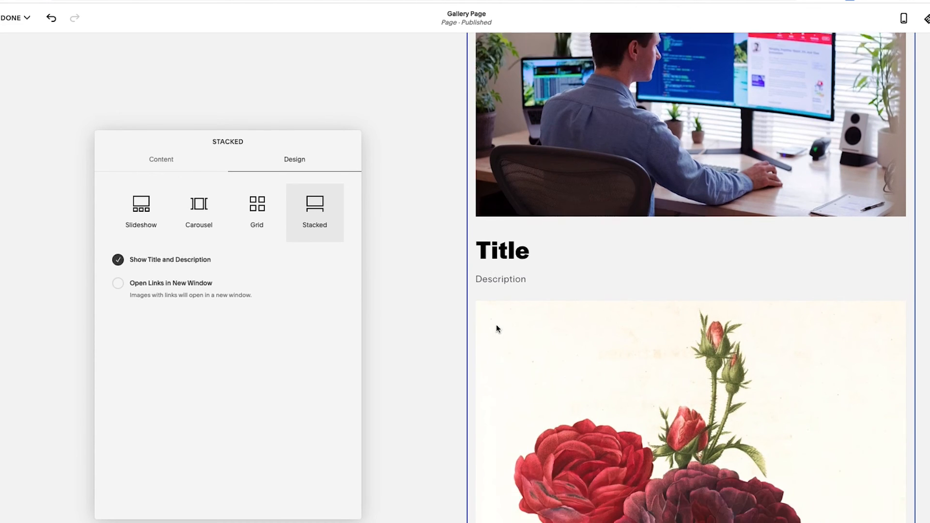
- Try the Slideshow design on the gallery block with automatic transitions between slides and next and previous controls
{"action": "scroll", "coordinate": [496, 327], "scroll_direction": "up", "scroll_amount": 20}
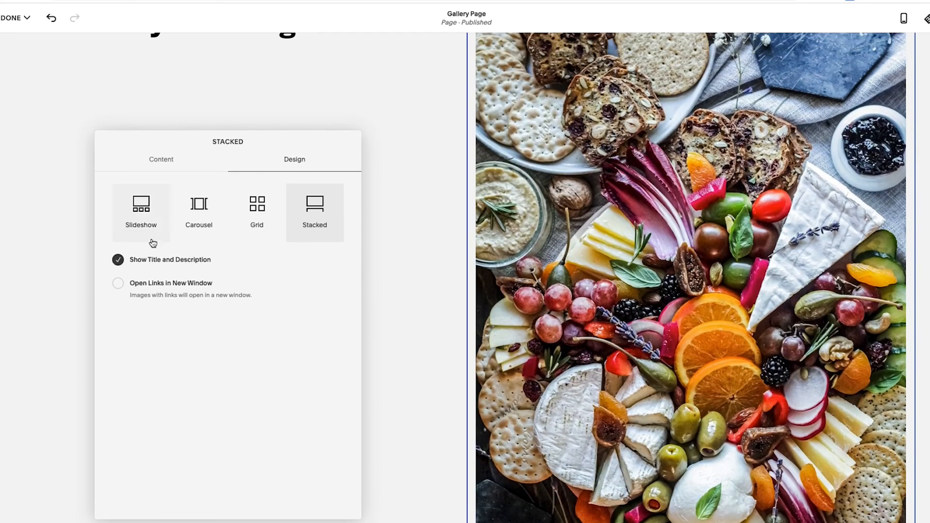
{"action": "left_click", "coordinate": [143, 210]}
{"action": "scroll", "coordinate": [472, 227], "scroll_direction": "up", "scroll_amount": 2}
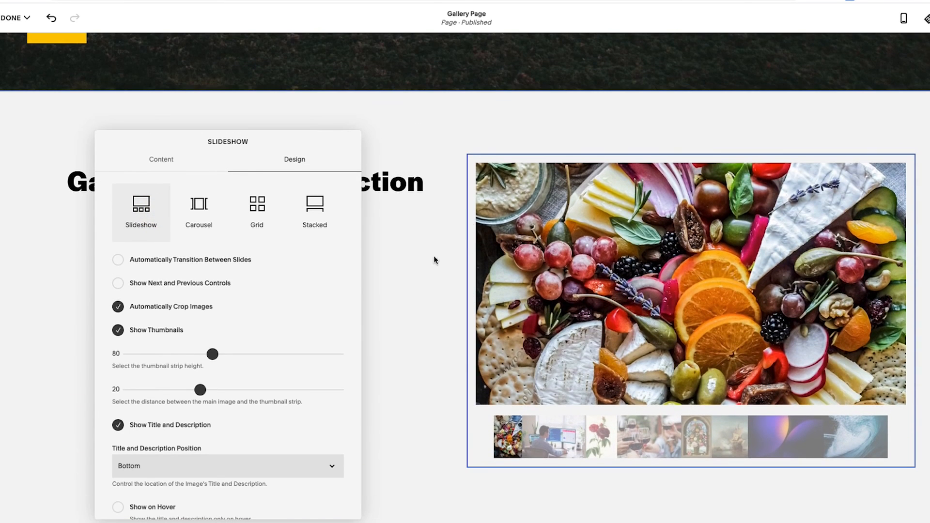
{"action": "left_click", "coordinate": [139, 263]}
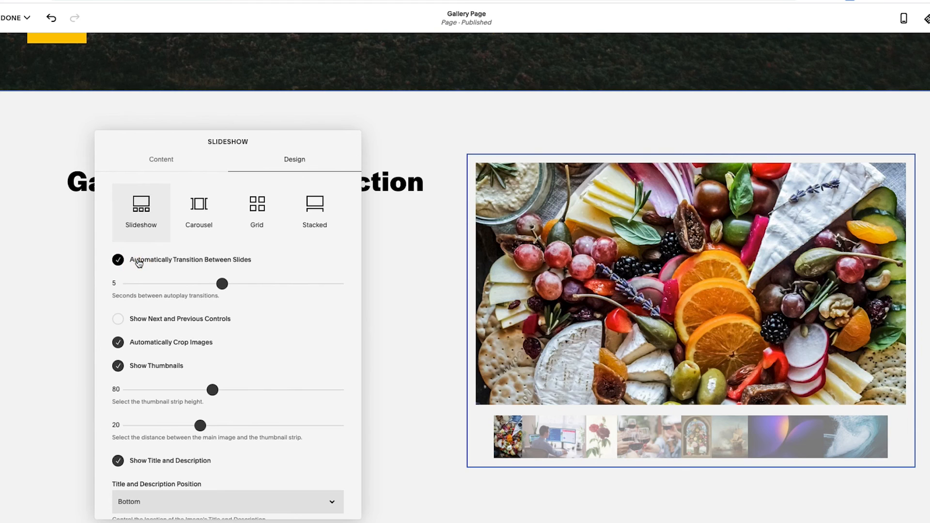
{"action": "left_click", "coordinate": [146, 319]}
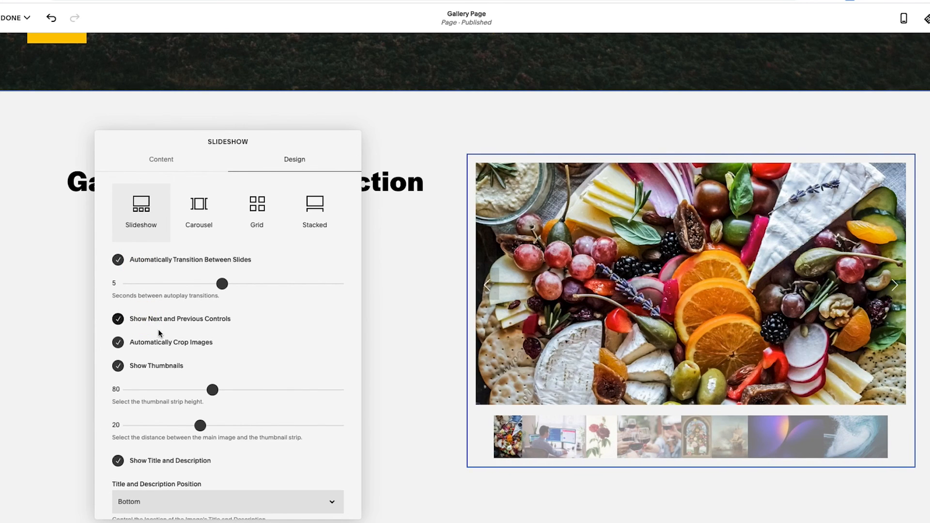
- Turn off automatic image cropping for the slideshow, and enable Show on Hover for titles and the transparent background
{"action": "scroll", "coordinate": [158, 333], "scroll_direction": "down", "scroll_amount": 1}
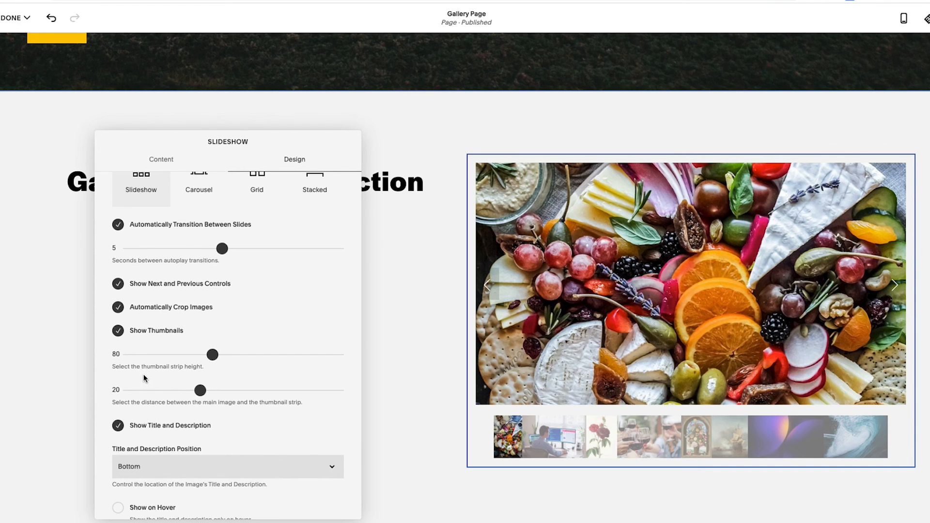
{"action": "scroll", "coordinate": [143, 374], "scroll_direction": "down", "scroll_amount": 1}
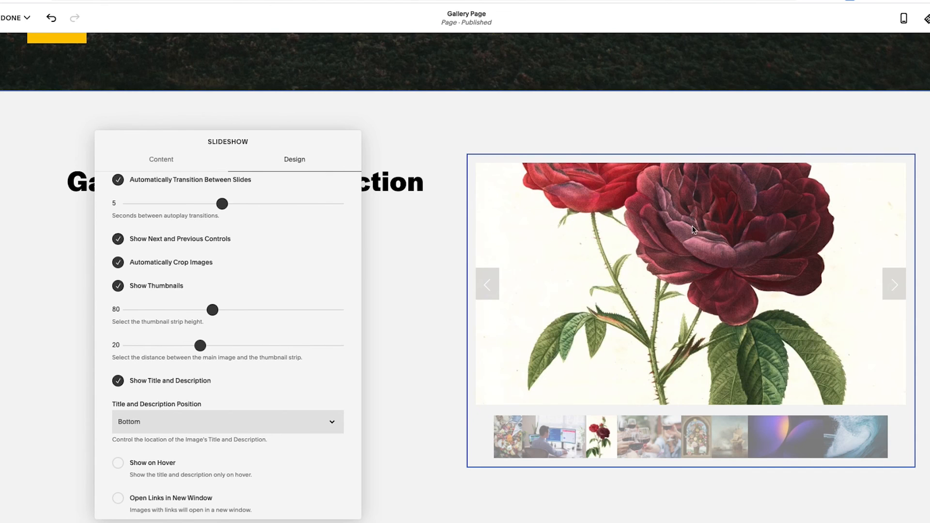
{"action": "left_click", "coordinate": [157, 262]}
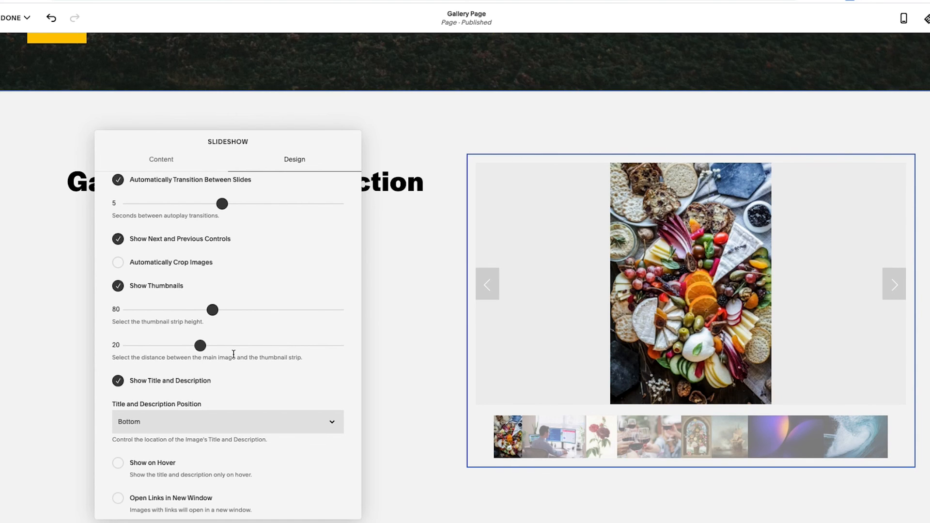
{"action": "scroll", "coordinate": [234, 354], "scroll_direction": "down", "scroll_amount": 2}
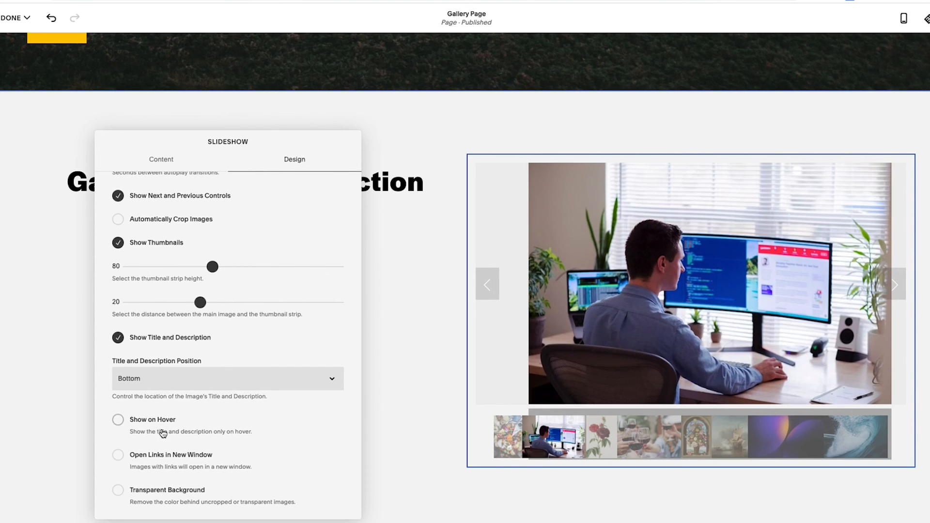
{"action": "left_click", "coordinate": [162, 431]}
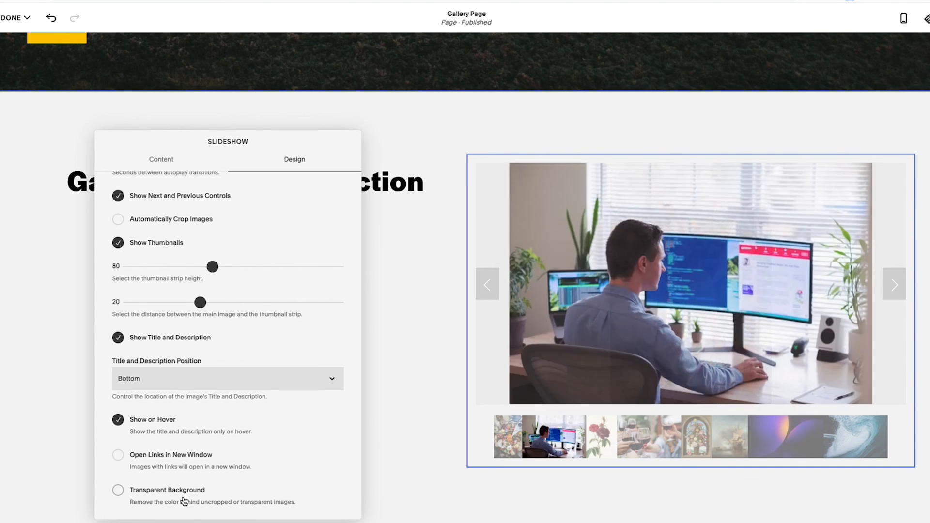
{"action": "left_click", "coordinate": [184, 502]}
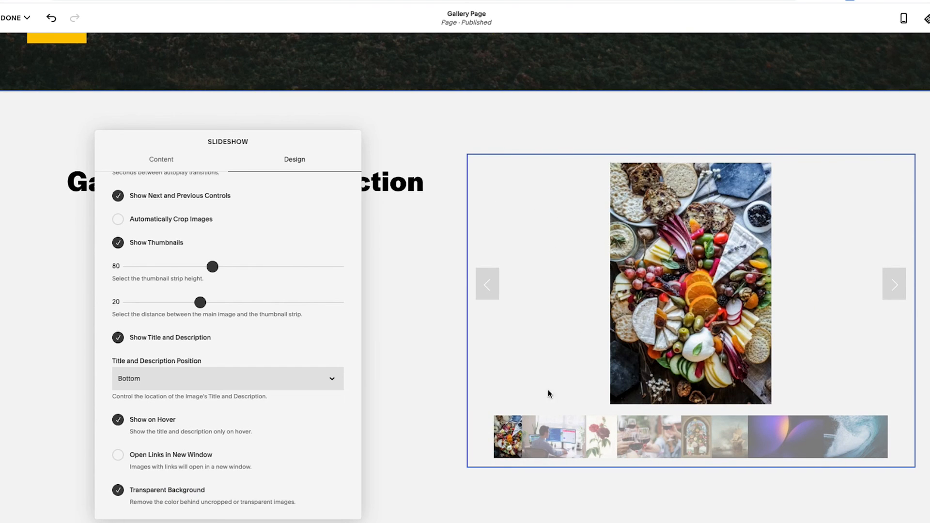
- Change the gallery block's design to Grid, show the image titles, and close its settings
{"action": "scroll", "coordinate": [211, 330], "scroll_direction": "up", "scroll_amount": 5}
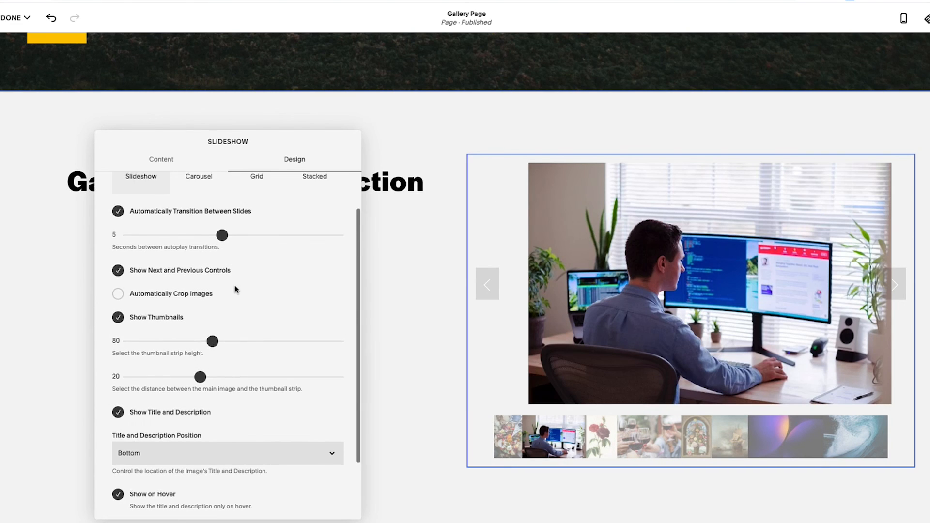
{"action": "left_click", "coordinate": [191, 212]}
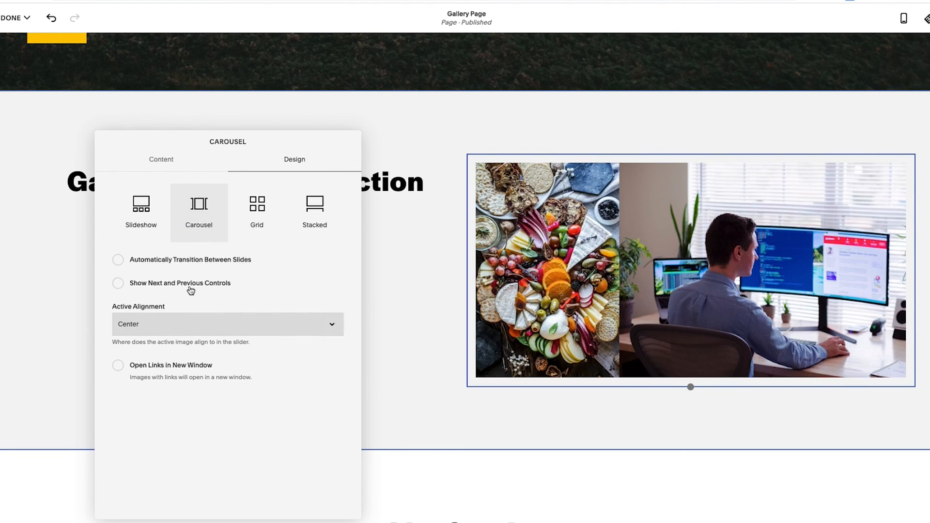
{"action": "left_click", "coordinate": [256, 221]}
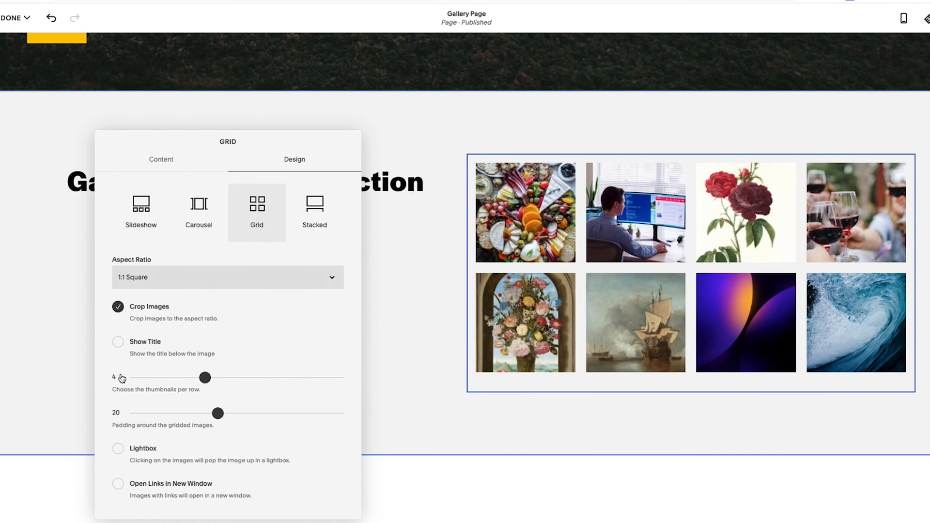
{"action": "left_click", "coordinate": [142, 343]}
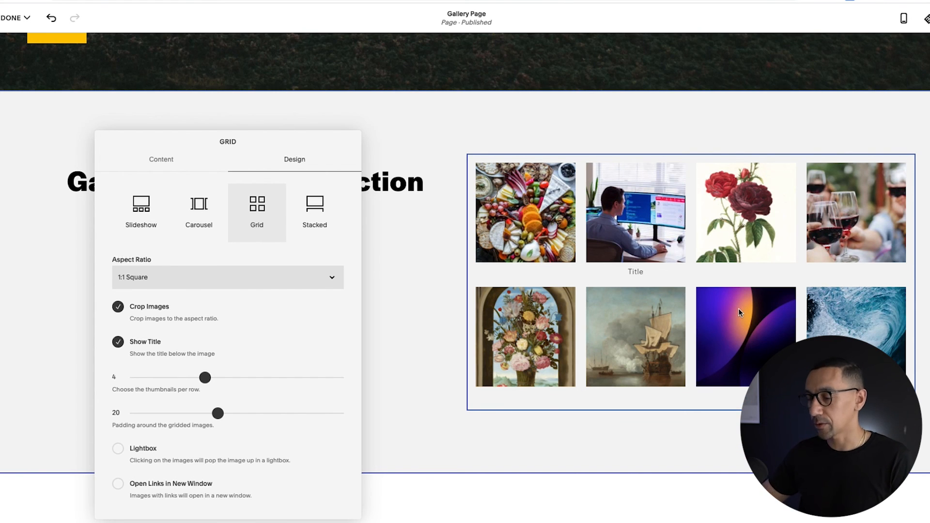
{"action": "left_click", "coordinate": [410, 282]}
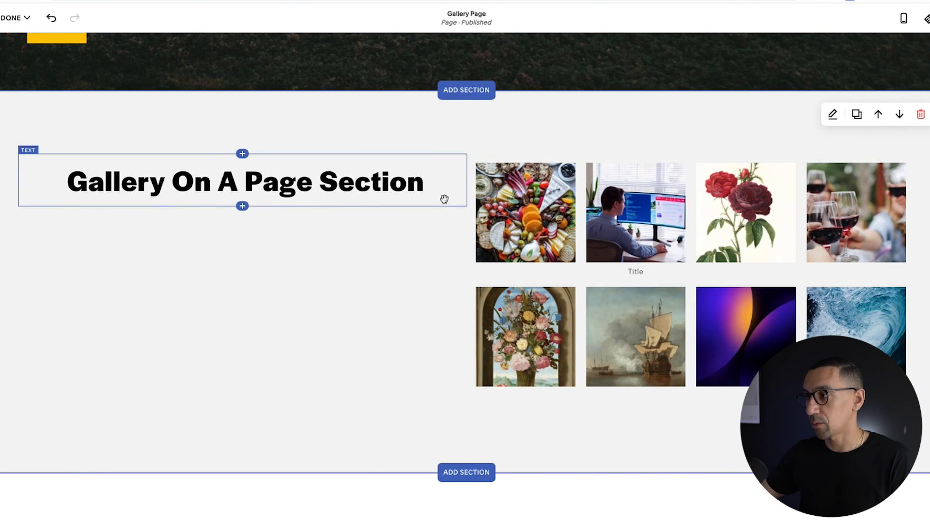
- Review the page's other gallery sections, then reopen the grid gallery block's design settings and move them away from the images
{"action": "scroll", "coordinate": [428, 248], "scroll_direction": "down", "scroll_amount": 20}
{"action": "scroll", "coordinate": [194, 126], "scroll_direction": "up", "scroll_amount": 8}
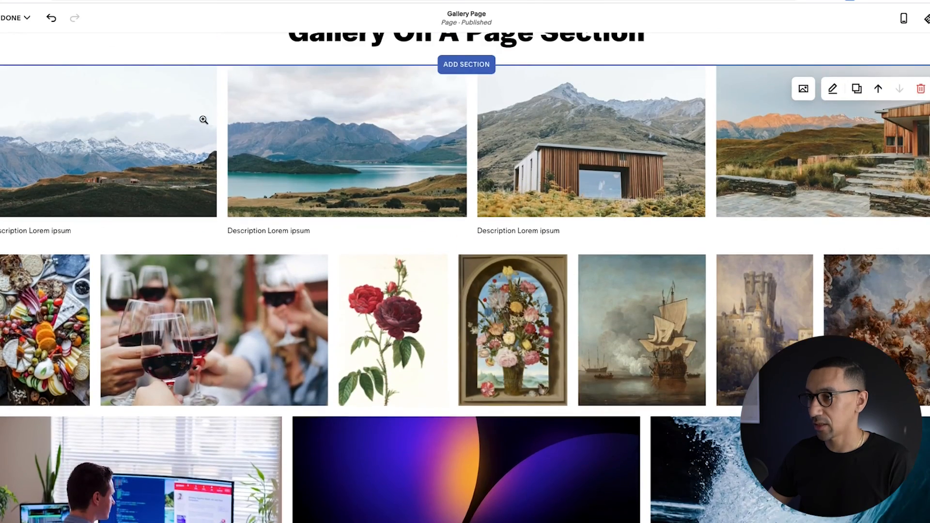
{"action": "scroll", "coordinate": [358, 132], "scroll_direction": "up", "scroll_amount": 10}
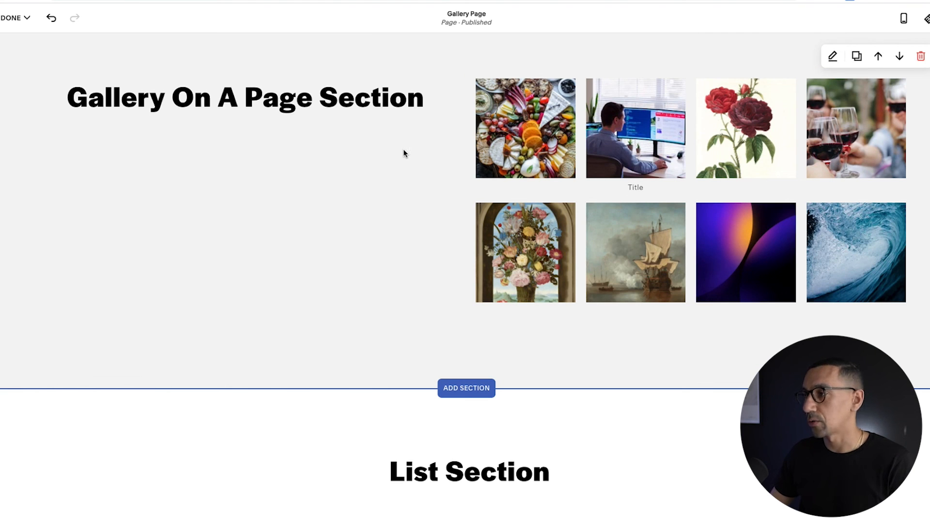
{"action": "double_click", "coordinate": [777, 121]}
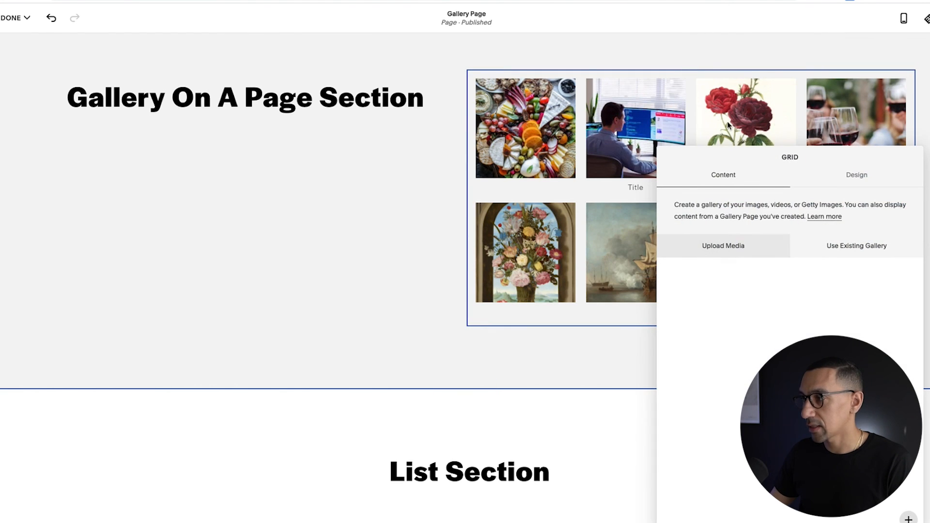
{"action": "left_click", "coordinate": [871, 182]}
{"action": "left_click_drag", "start_coordinate": [833, 171], "coordinate": [324, 106]}
- Try the 3:2 Standard aspect ratio on the gallery grid with image cropping turned off
{"action": "left_click", "coordinate": [228, 236]}
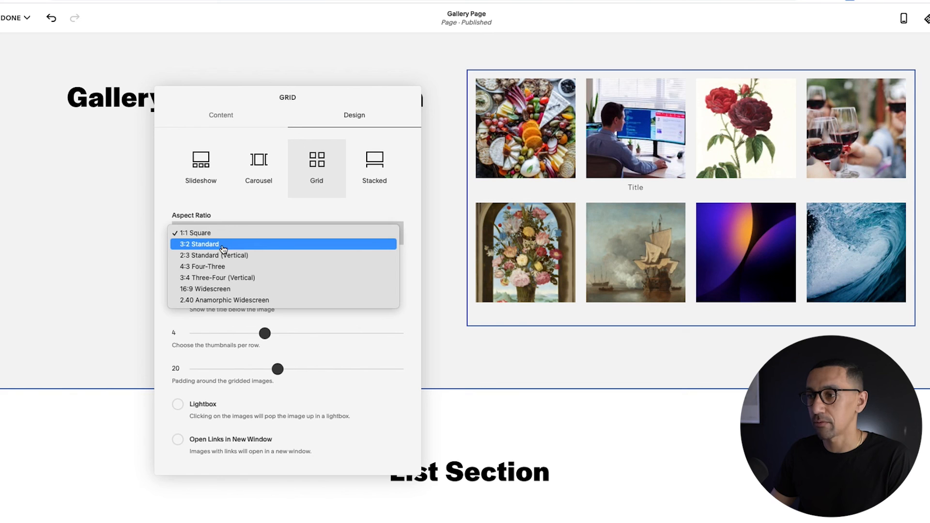
{"action": "left_click", "coordinate": [226, 244]}
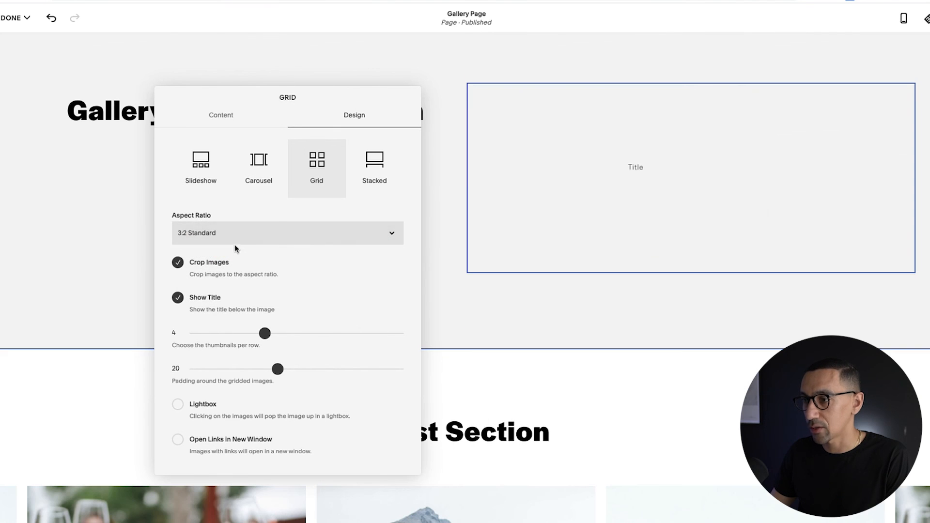
{"action": "left_click", "coordinate": [208, 267]}
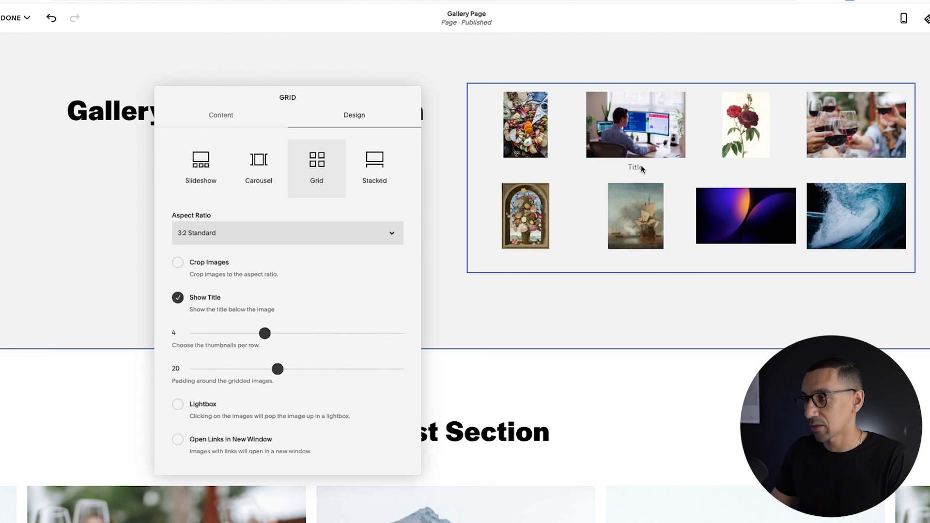
- Set the gallery grid's aspect ratio to 2:3 Standard (Vertical) with the images cropped to that ratio
{"action": "left_click", "coordinate": [290, 234]}
{"action": "left_click", "coordinate": [241, 245]}
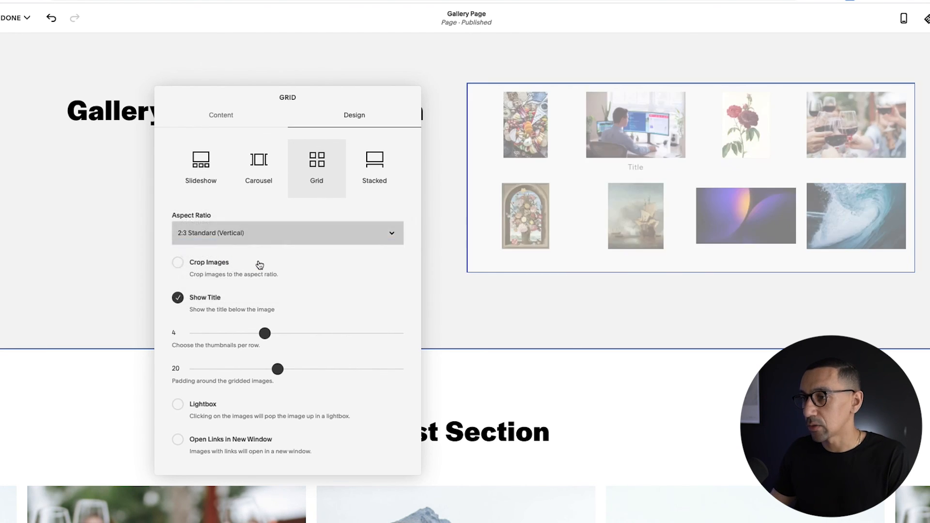
{"action": "left_click", "coordinate": [224, 270]}
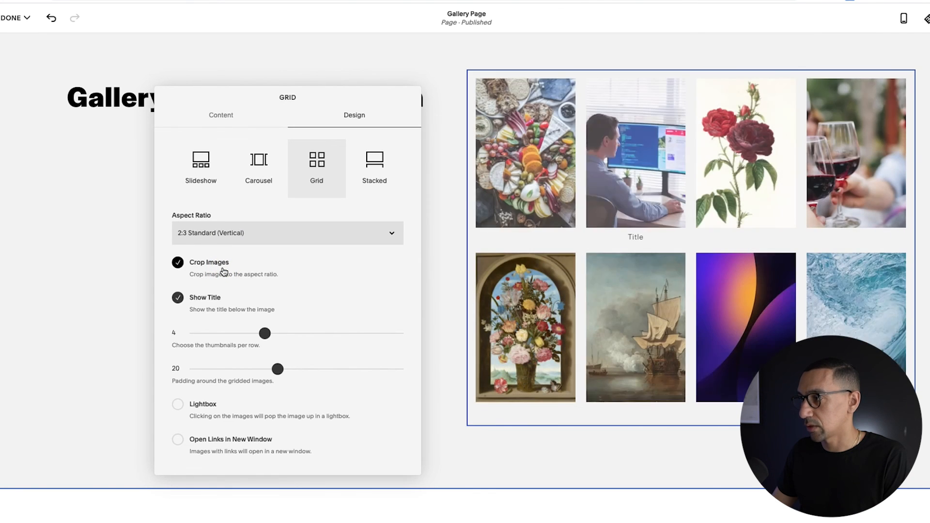